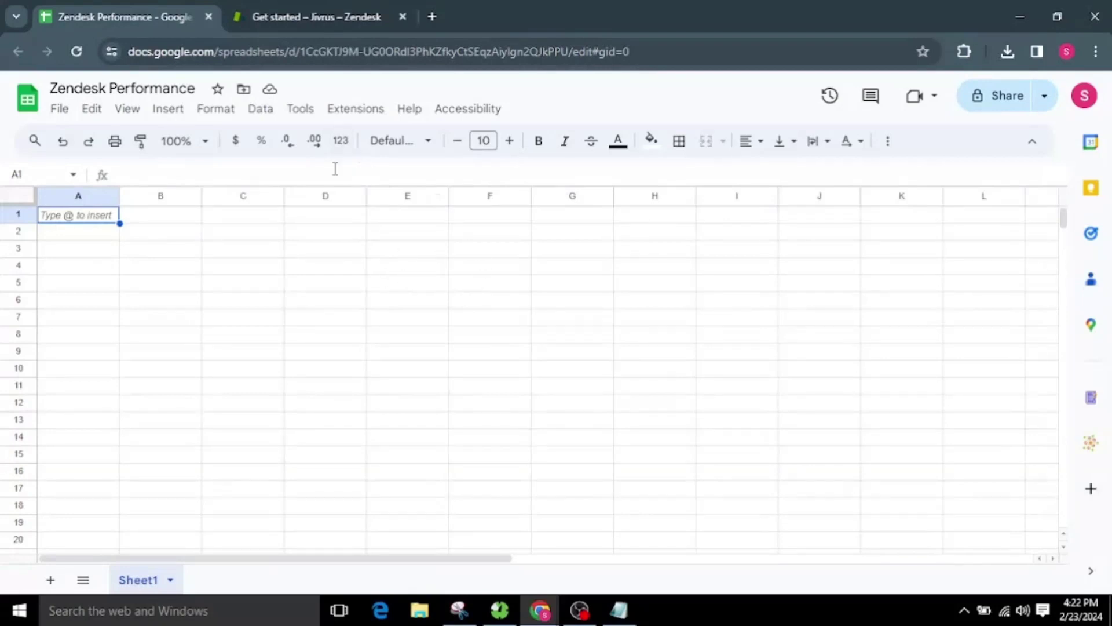
Step: Start the Sheet Director extension and choose Zendesk as the app for a new service
left_click(356, 111)
mouse_move(471, 430)
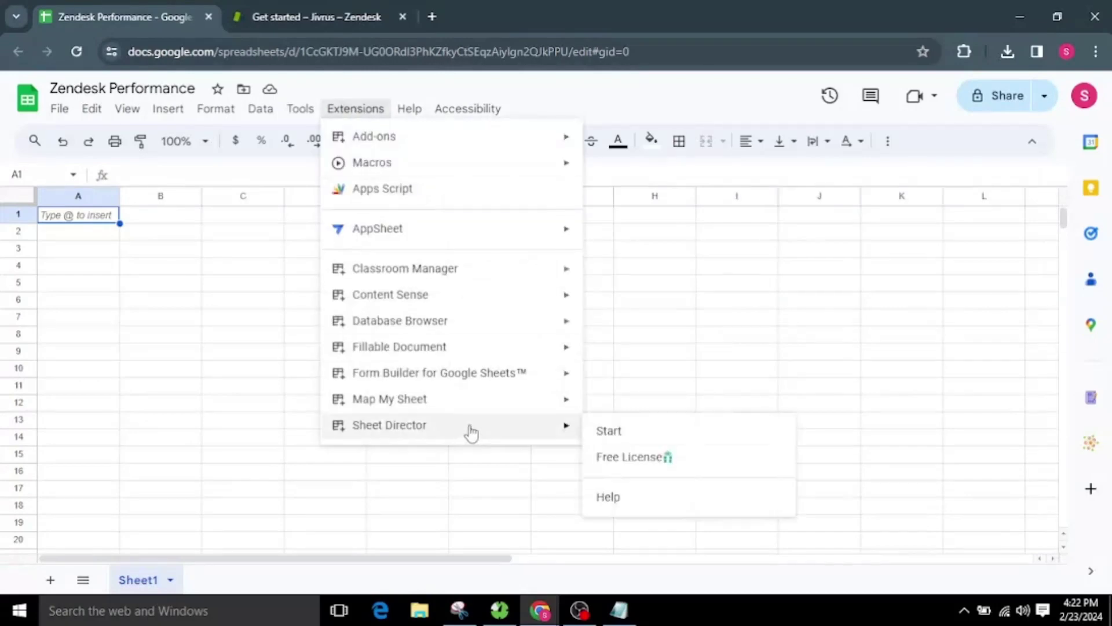
left_click(609, 431)
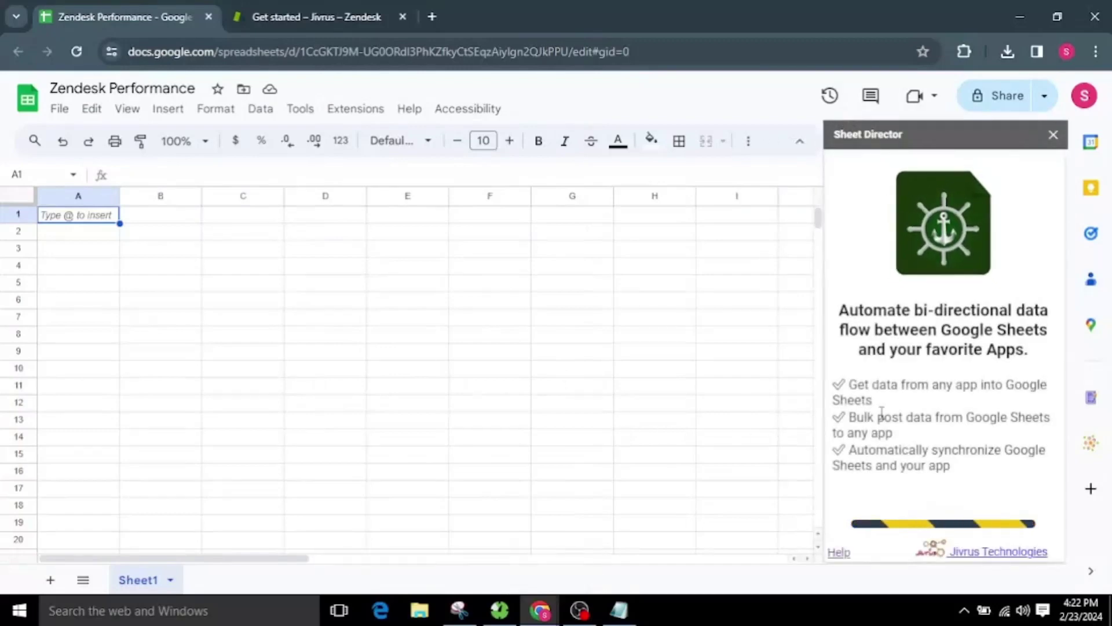
left_click(926, 227)
type("ze")
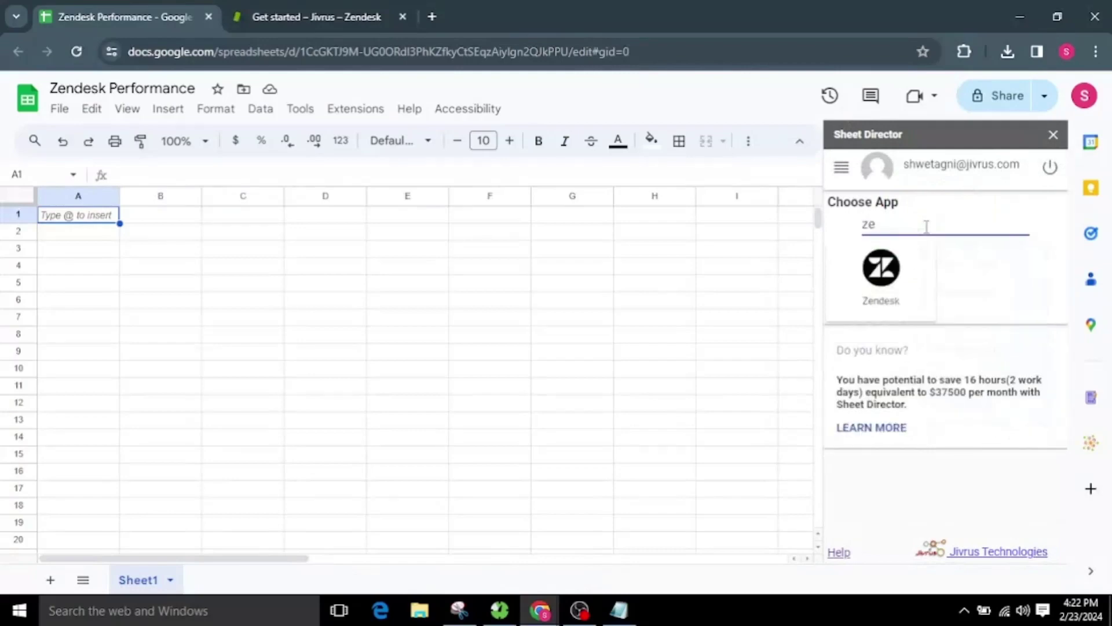
left_click(909, 257)
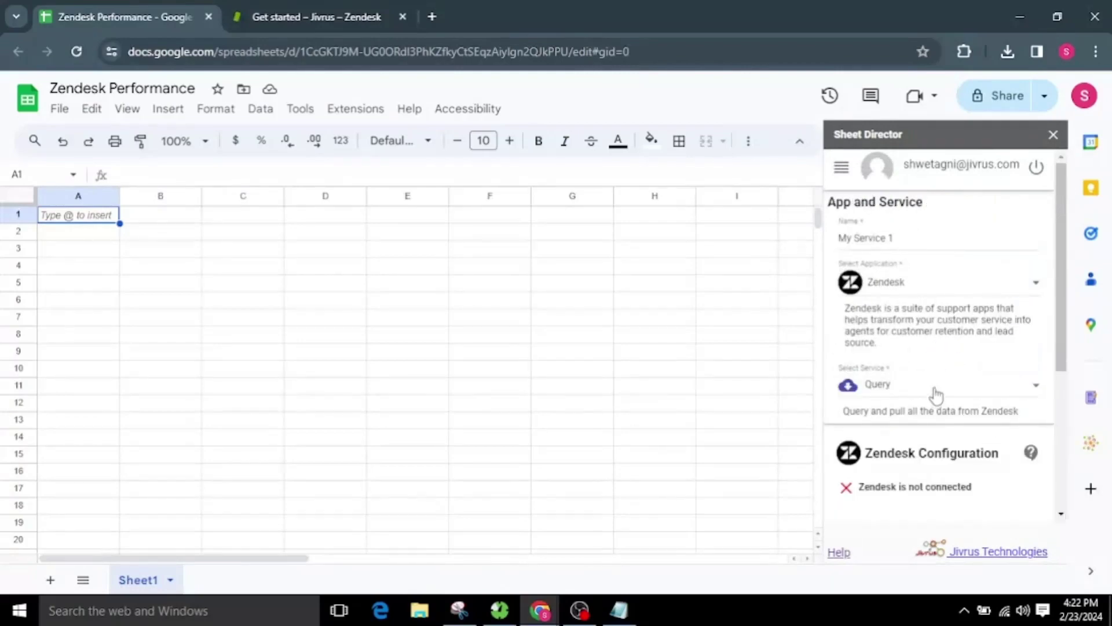
Step: Copy the subdomain jivrus8029 from the Zendesk site's address and paste it as the Data Center in the Zendesk configuration
scroll(937, 396, "down", 4)
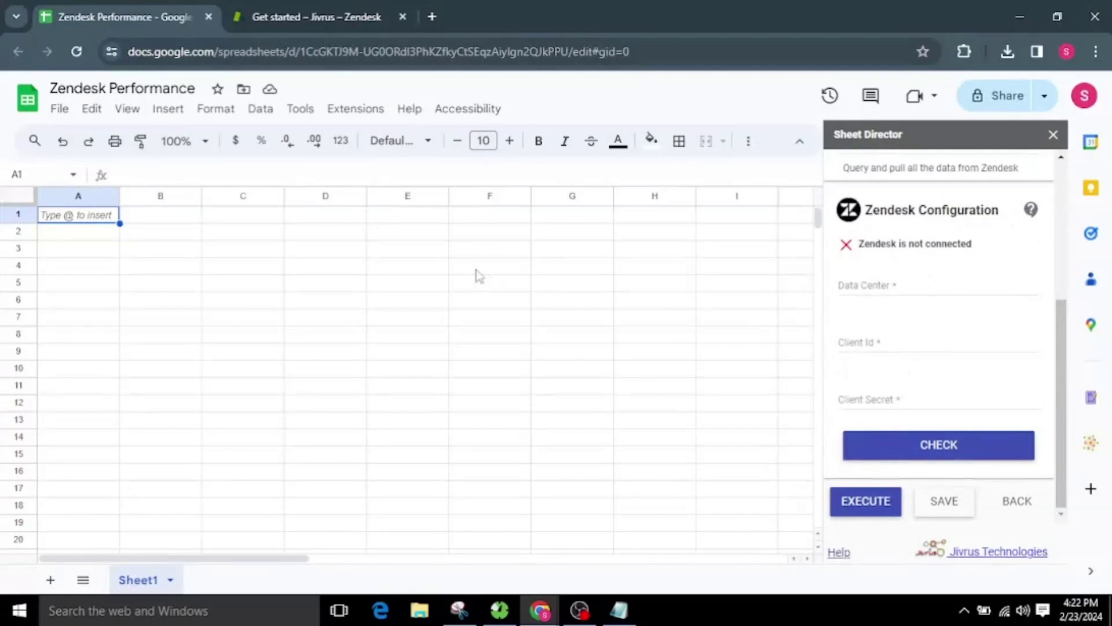
left_click(298, 8)
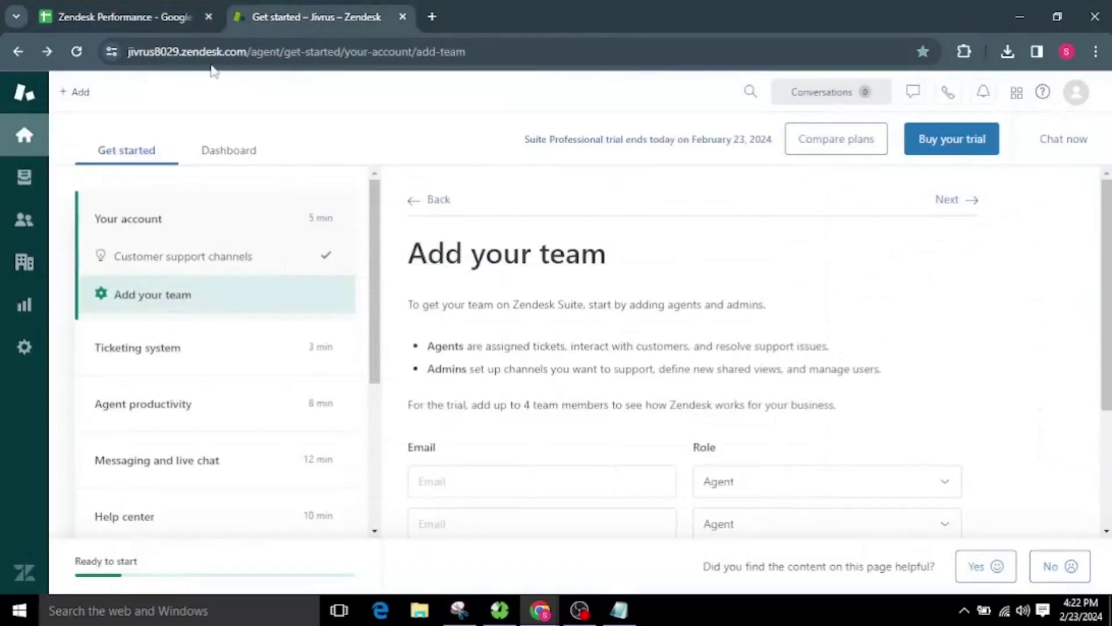
left_click(161, 60)
left_click(168, 55)
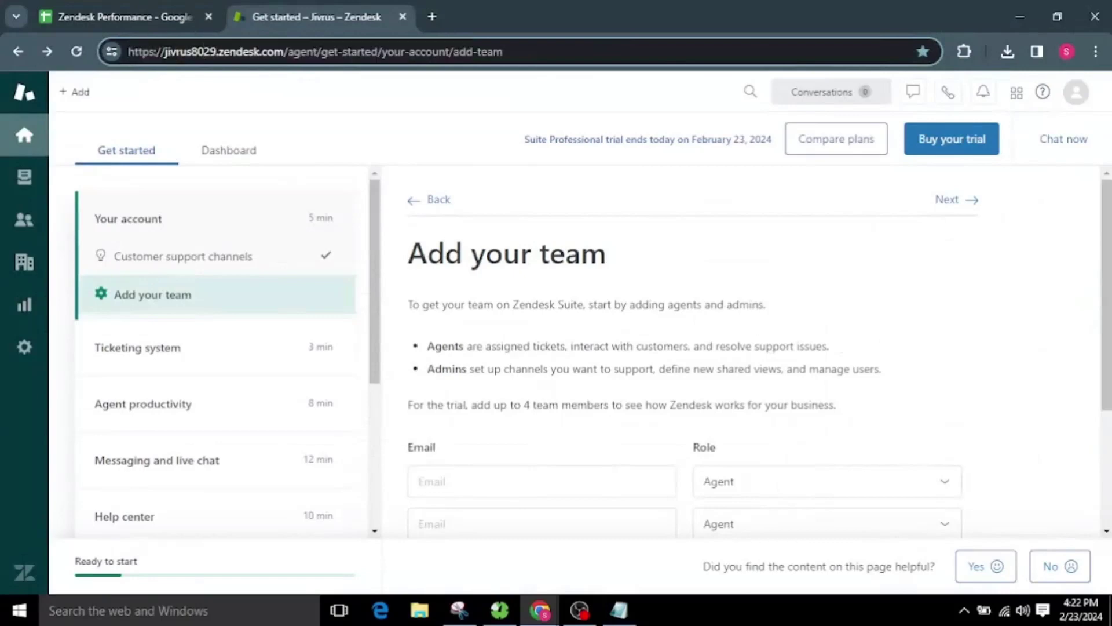
double_click(186, 51)
key("ctrl+c")
left_click(122, 16)
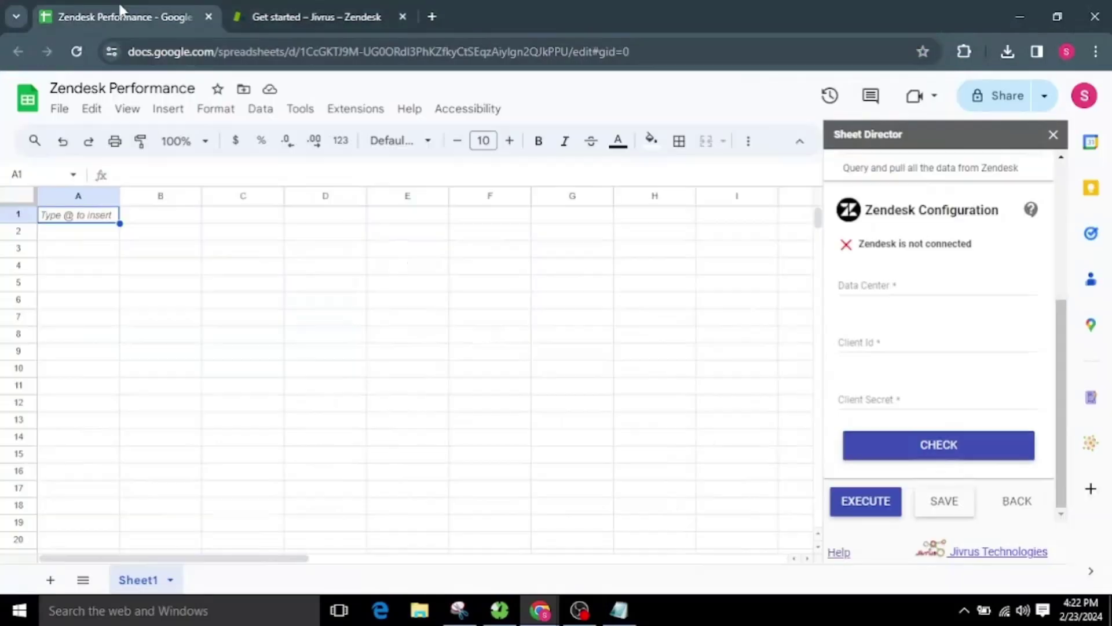
left_click(894, 283)
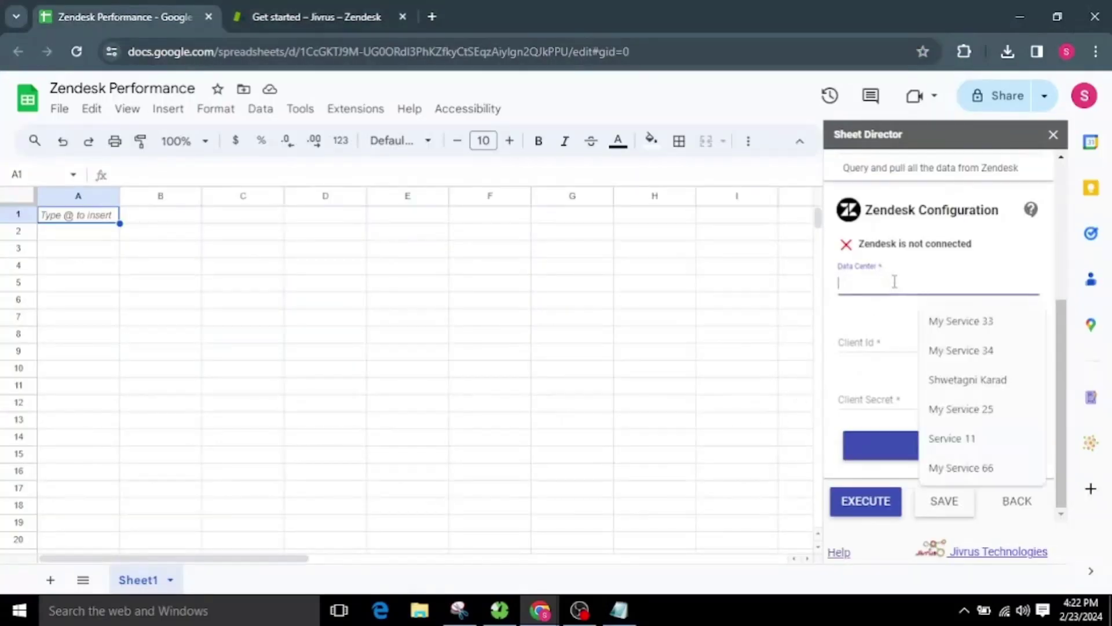
right_click(896, 286)
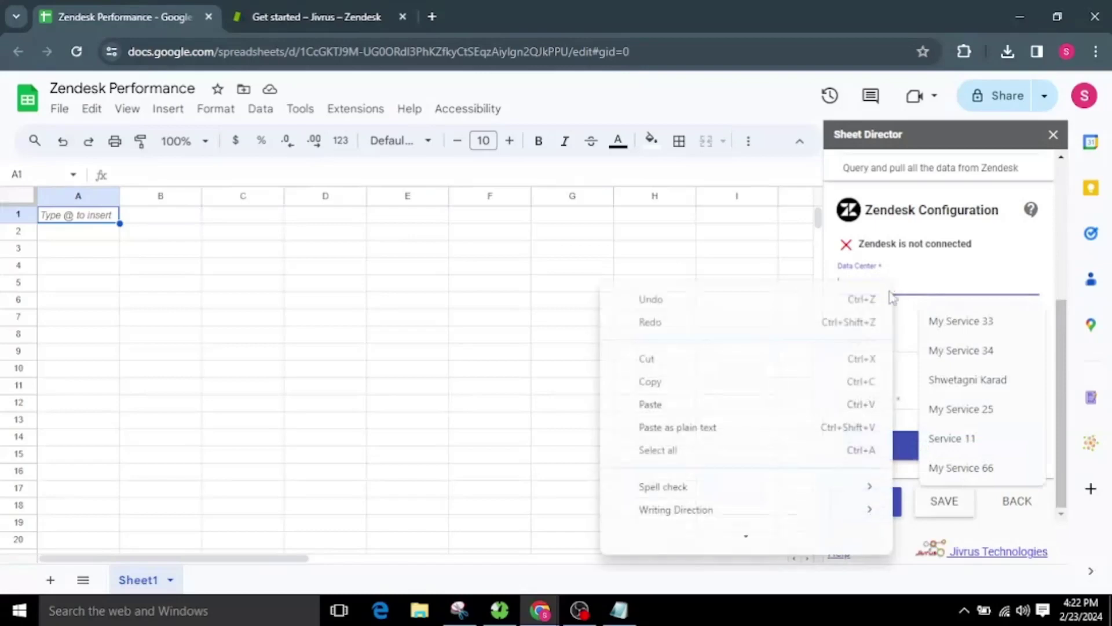
left_click(717, 411)
Step: Switch to the Zendesk site and open its Admin Center from the admin overview
left_click(889, 341)
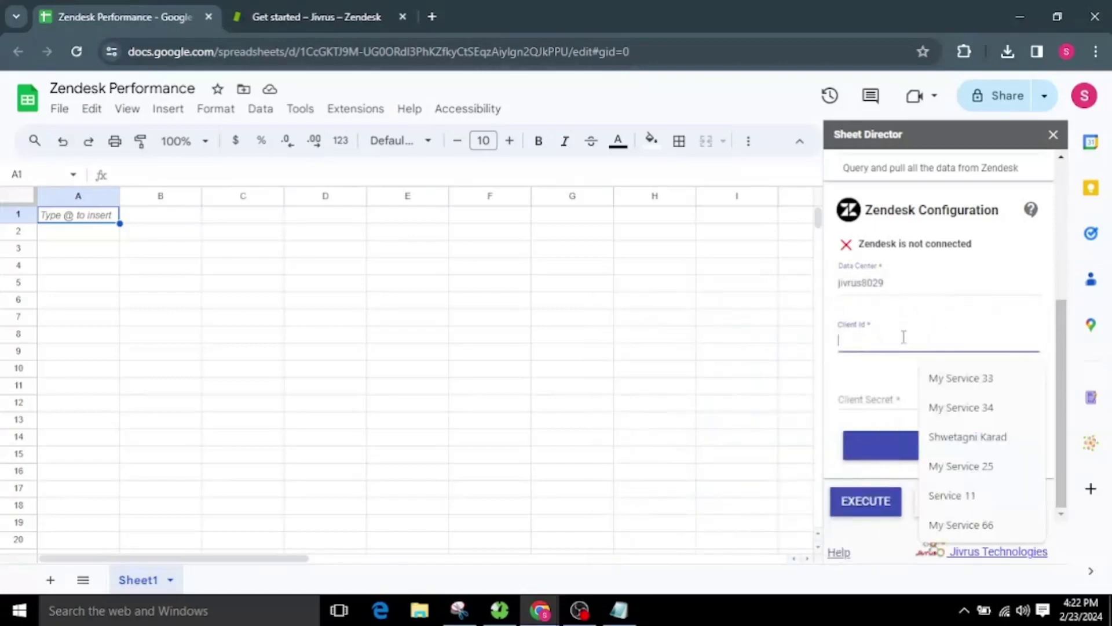
left_click(892, 399)
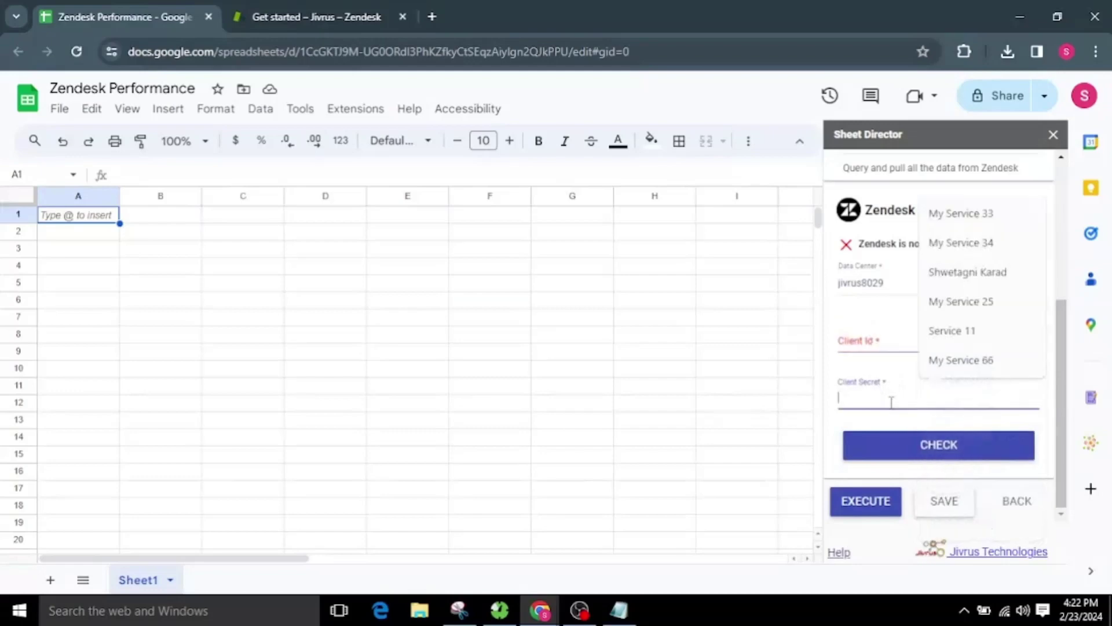
left_click(325, 16)
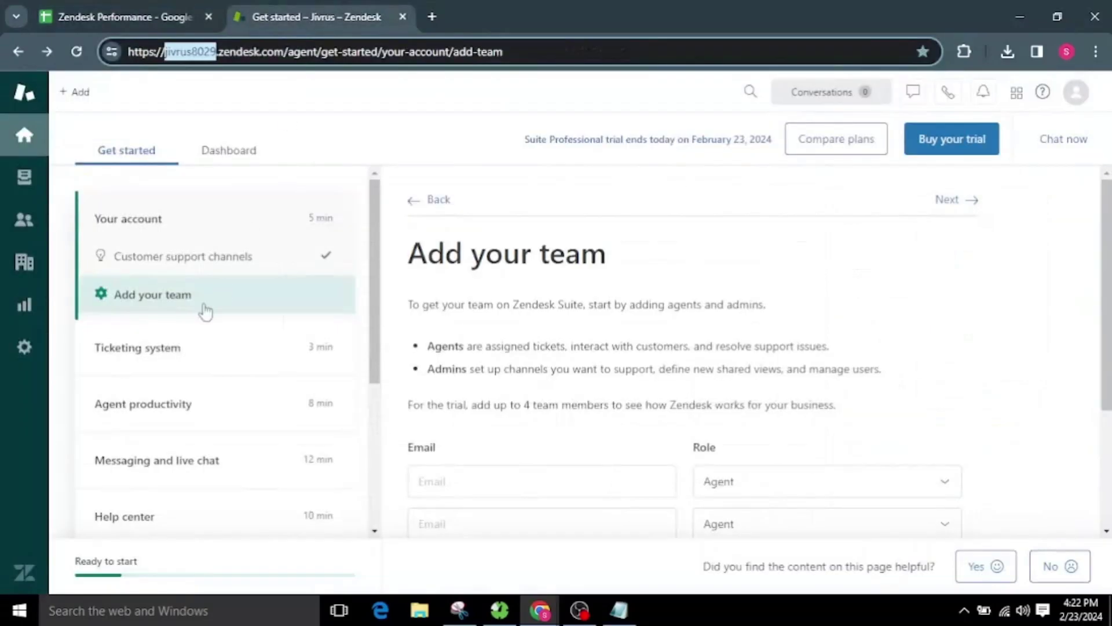
left_click(24, 348)
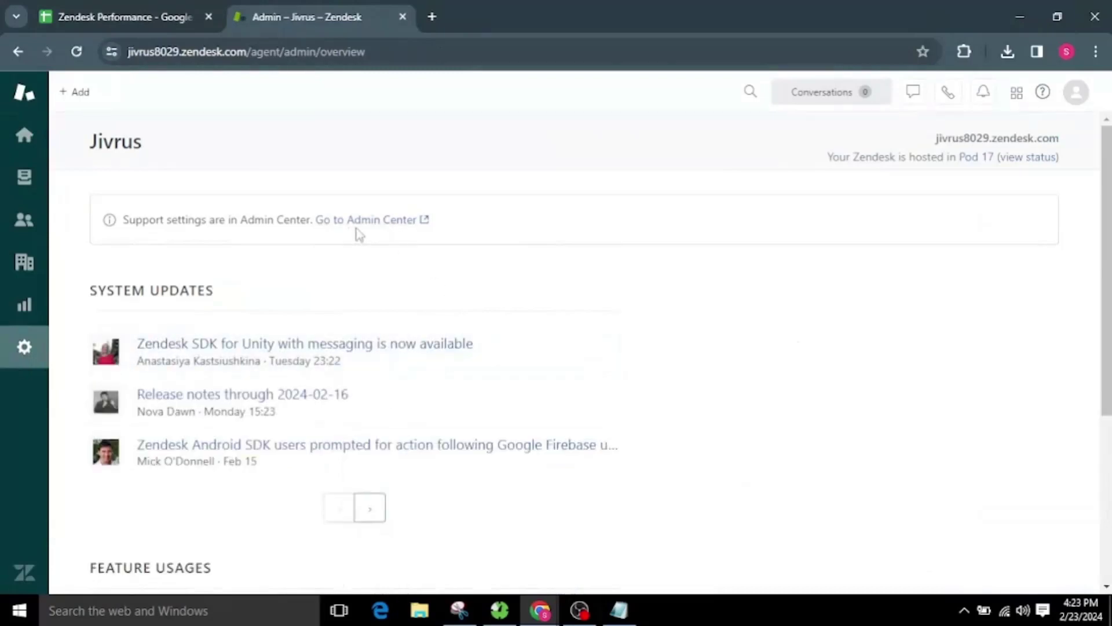
left_click(380, 227)
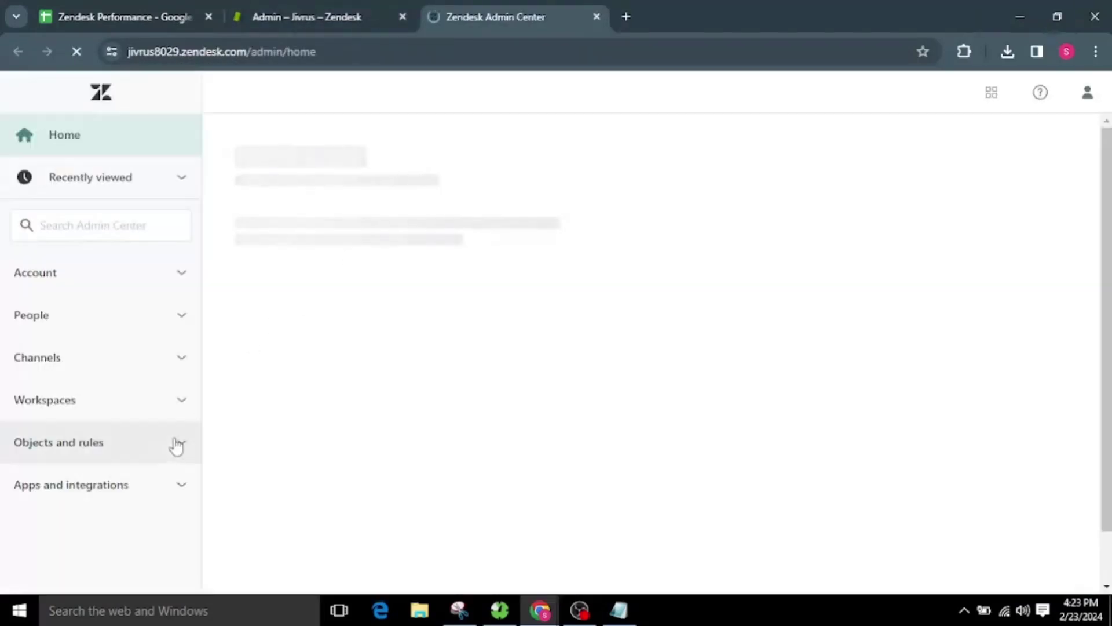
Step: Open the Sheet Director OAuth client in the Zendesk API settings under Apps and integrations
left_click(159, 496)
scroll(161, 497, "down", 3)
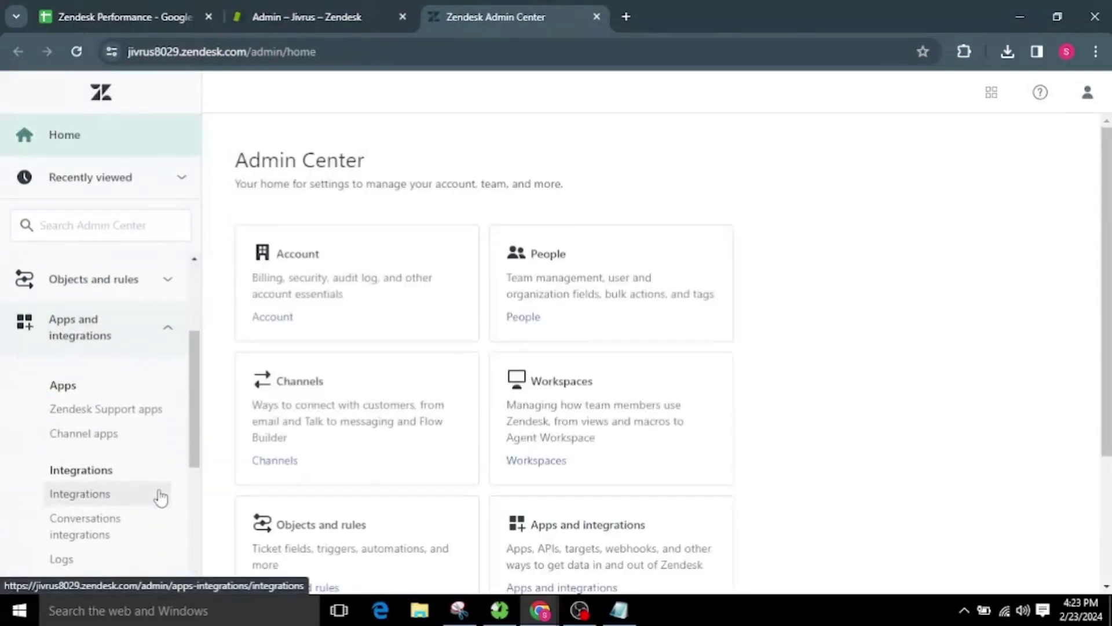
scroll(149, 459, "down", 3)
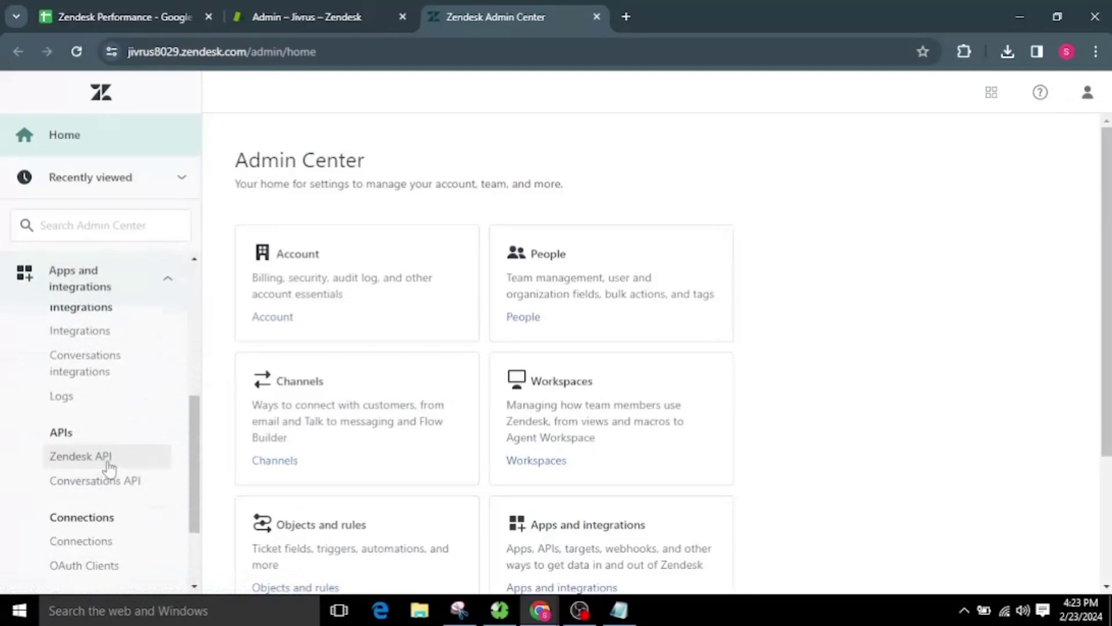
left_click(109, 464)
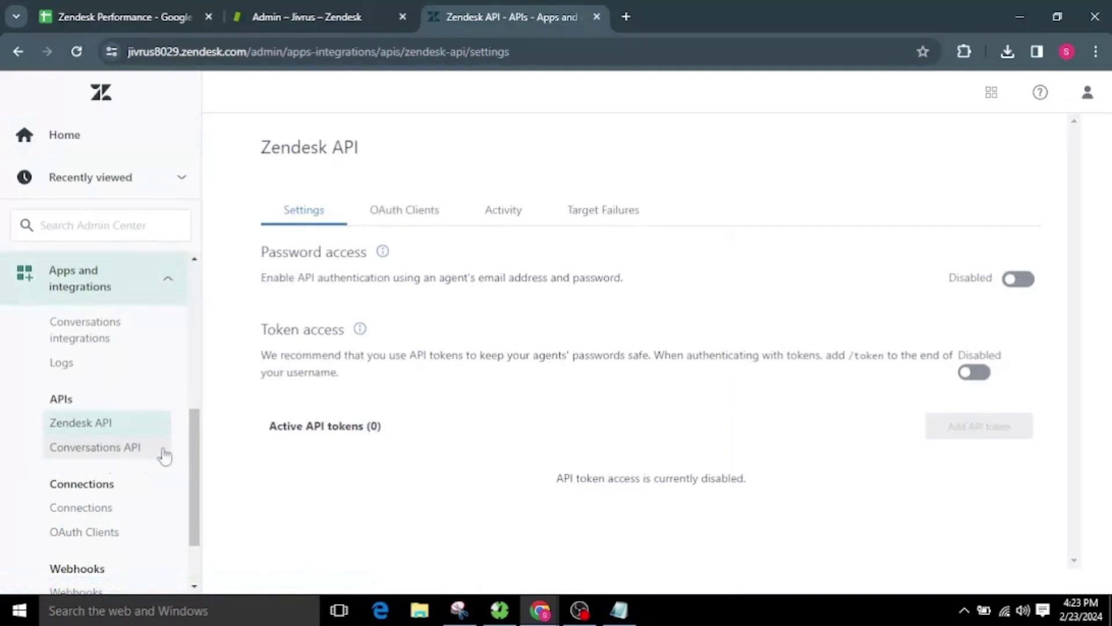
left_click(407, 226)
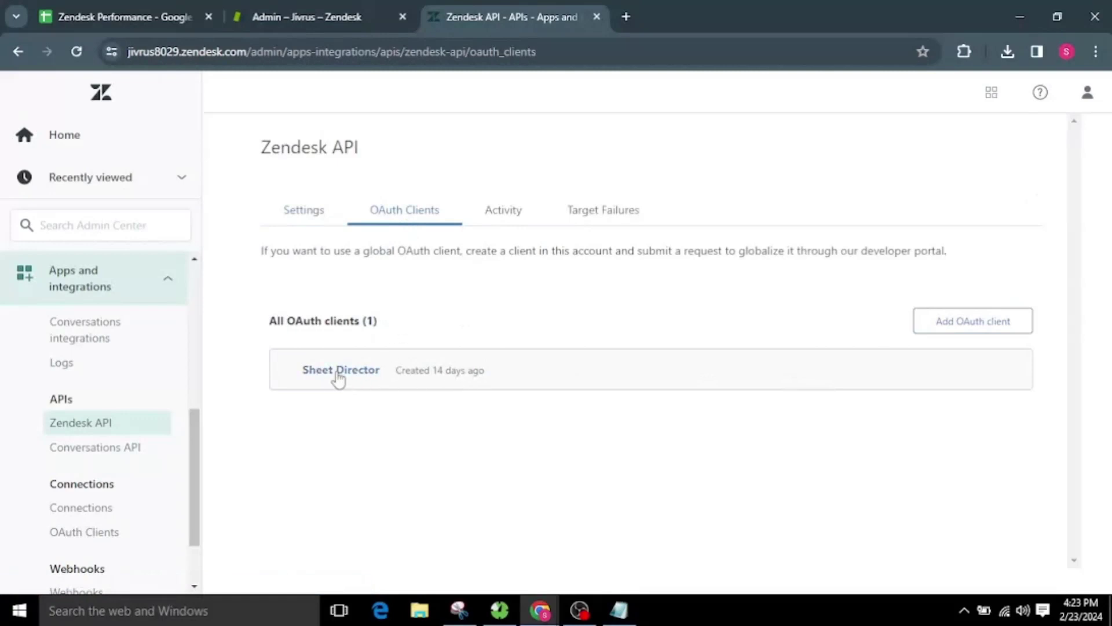
left_click(339, 376)
Step: Copy the OAuth client's unique identifier sheet_director and paste it as the Client Id in the Zendesk configuration
scroll(492, 406, "down", 3)
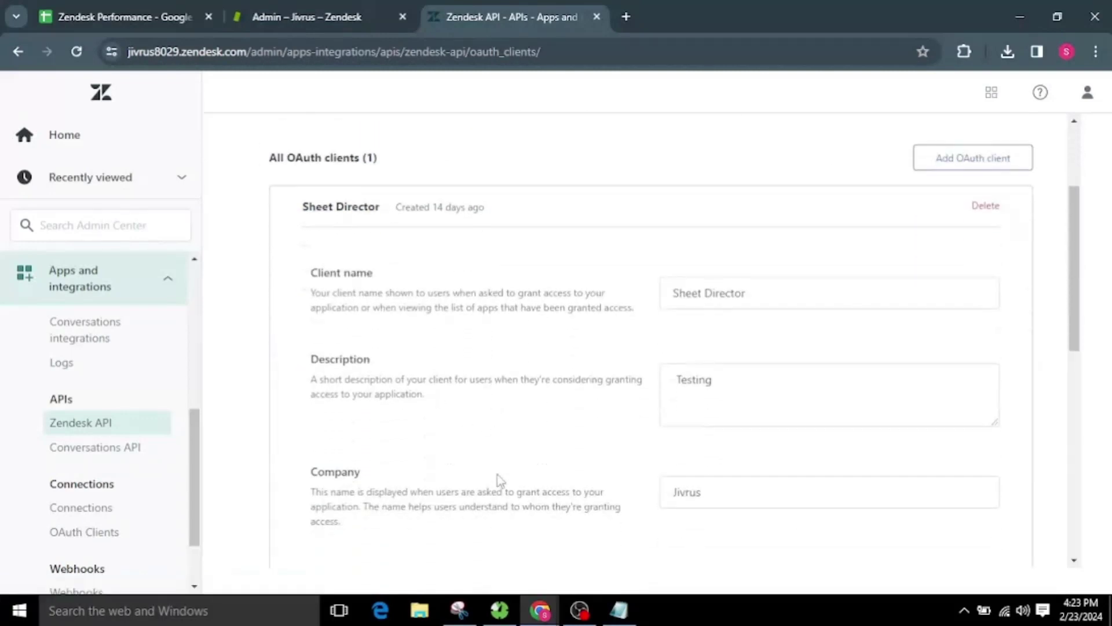
scroll(541, 490, "down", 5)
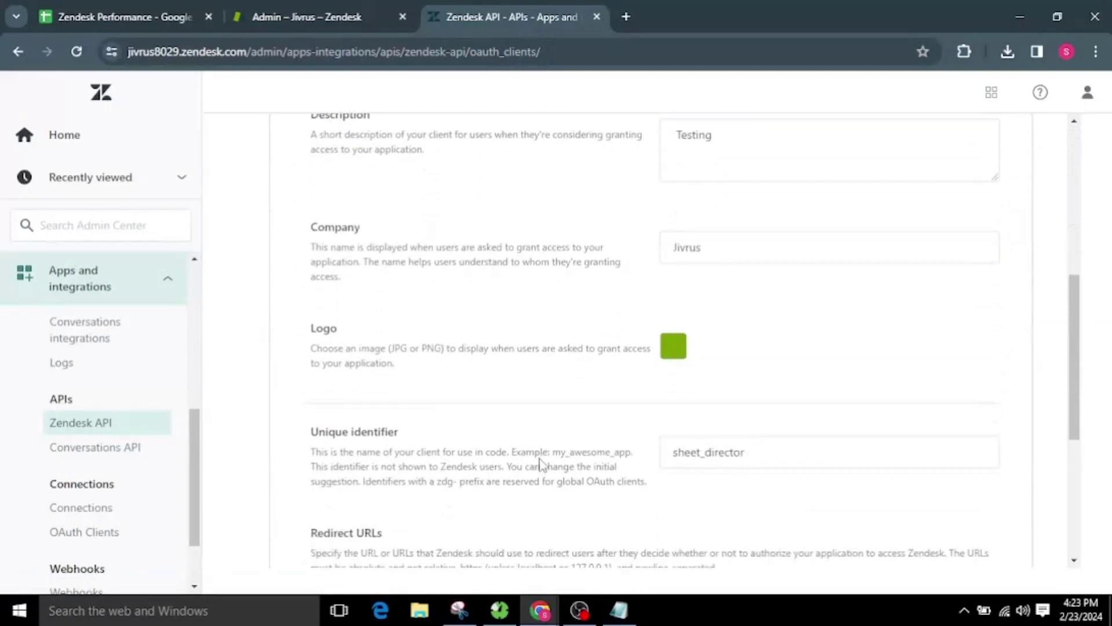
left_click(724, 456)
key("ctrl+a")
key("ctrl+c")
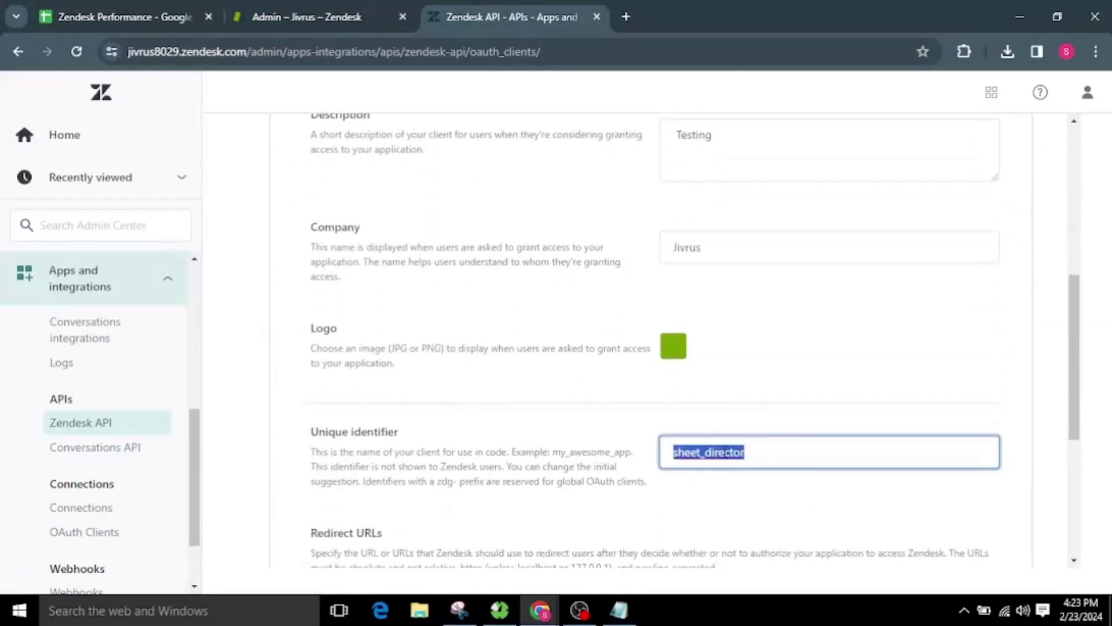
left_click(145, 16)
left_click(909, 342)
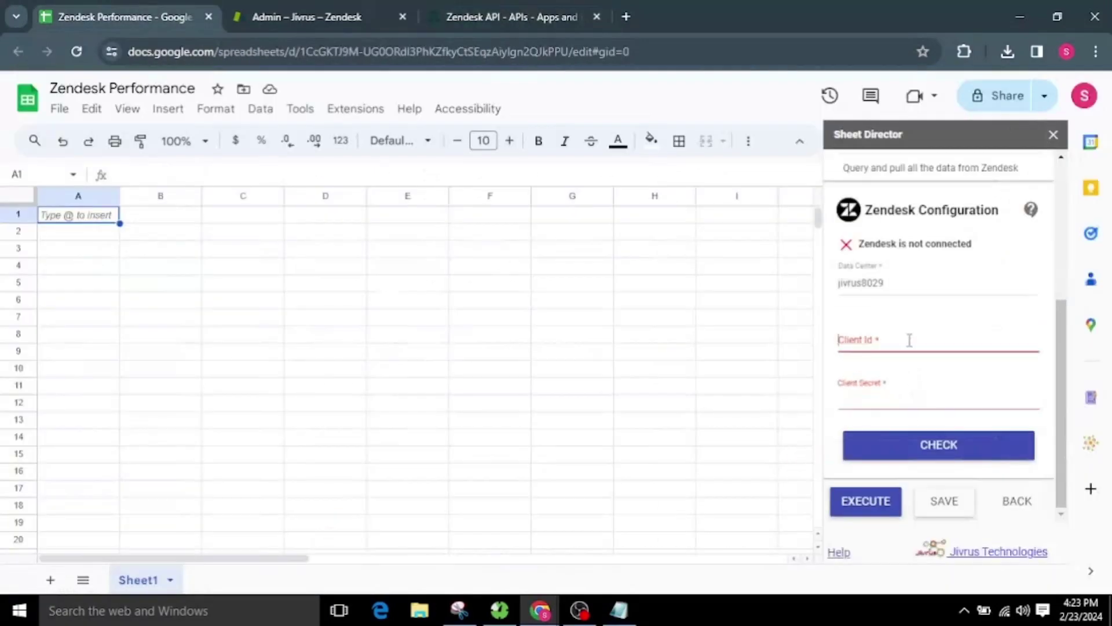
right_click(907, 341)
left_click(744, 201)
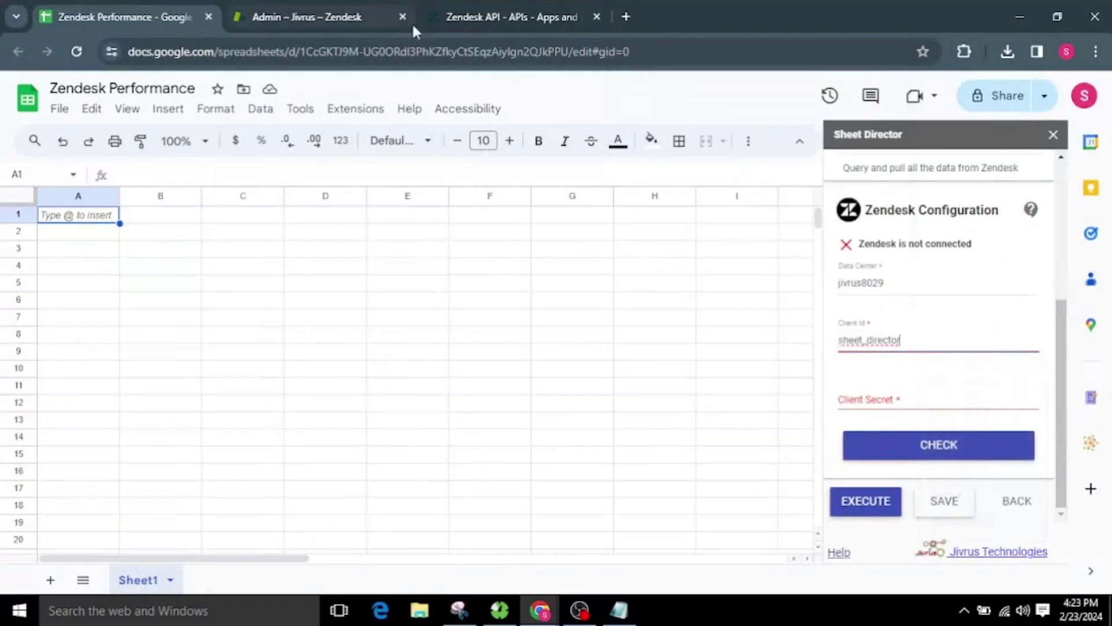
Step: Copy the saved Zendesk secret from the Notepad document and paste it as the Client Secret in the Zendesk configuration
left_click(488, 13)
scroll(584, 380, "down", 5)
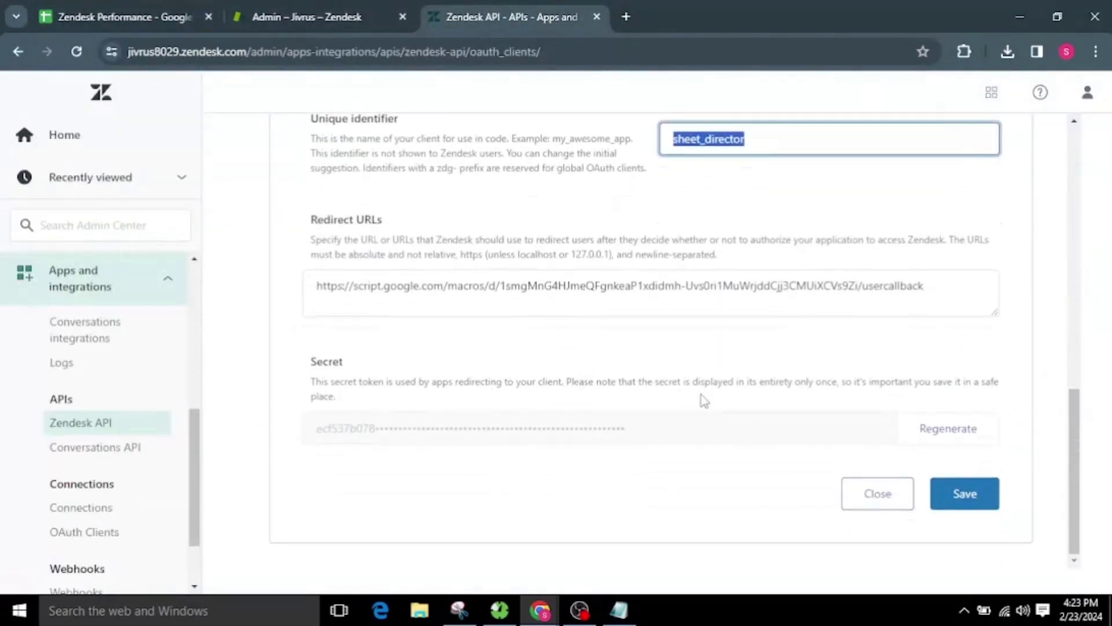
left_click(626, 616)
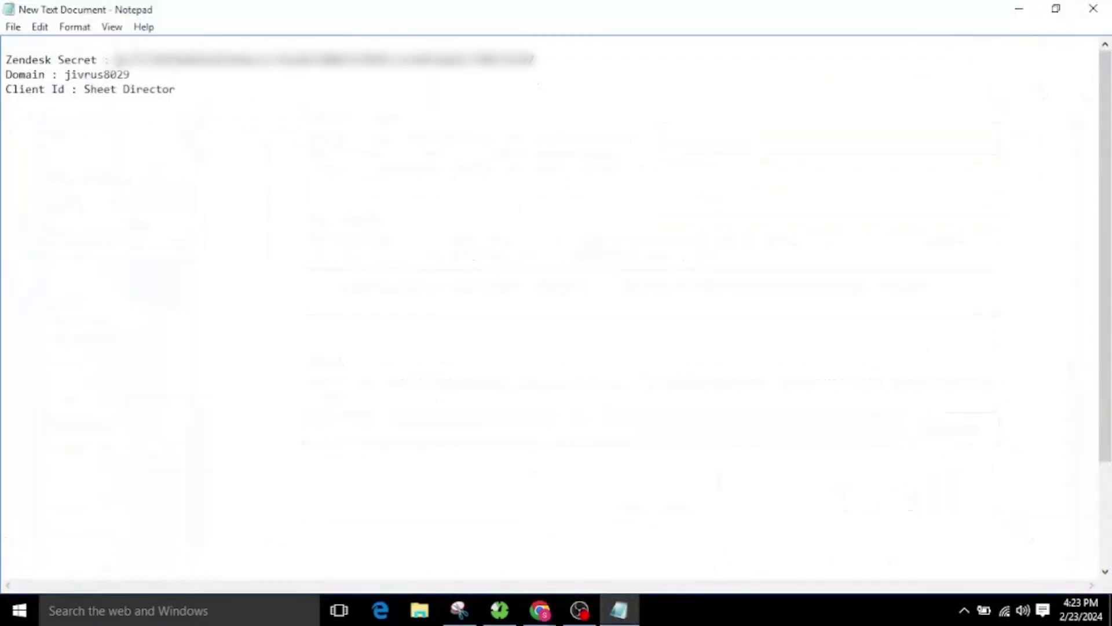
left_click_drag(116, 59, 578, 64)
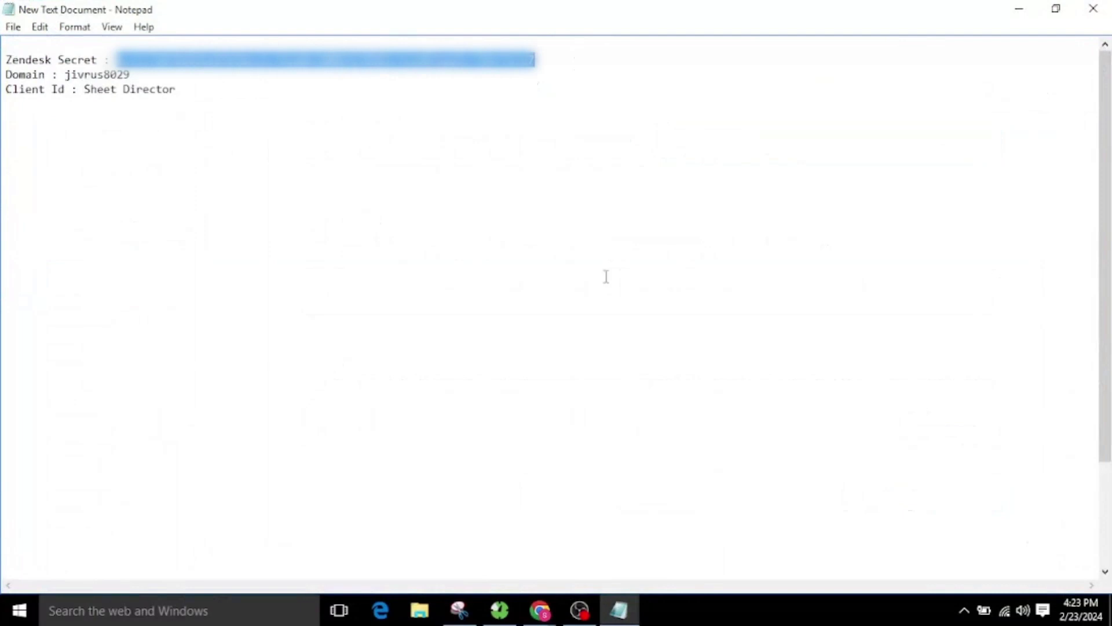
left_click(620, 610)
left_click(113, 15)
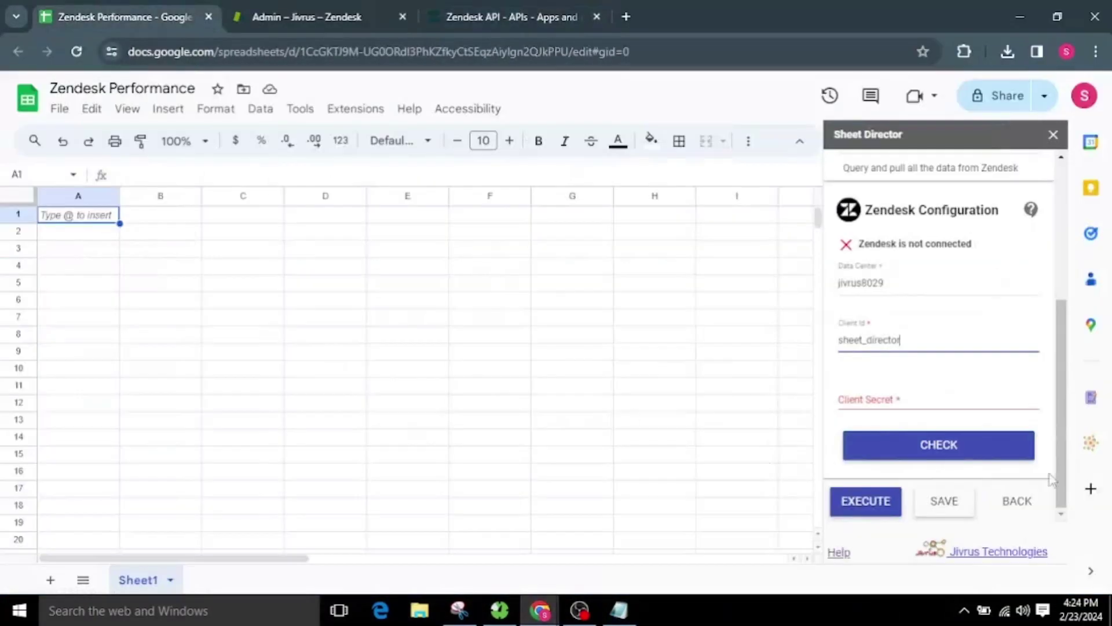
right_click(907, 398)
left_click(721, 180)
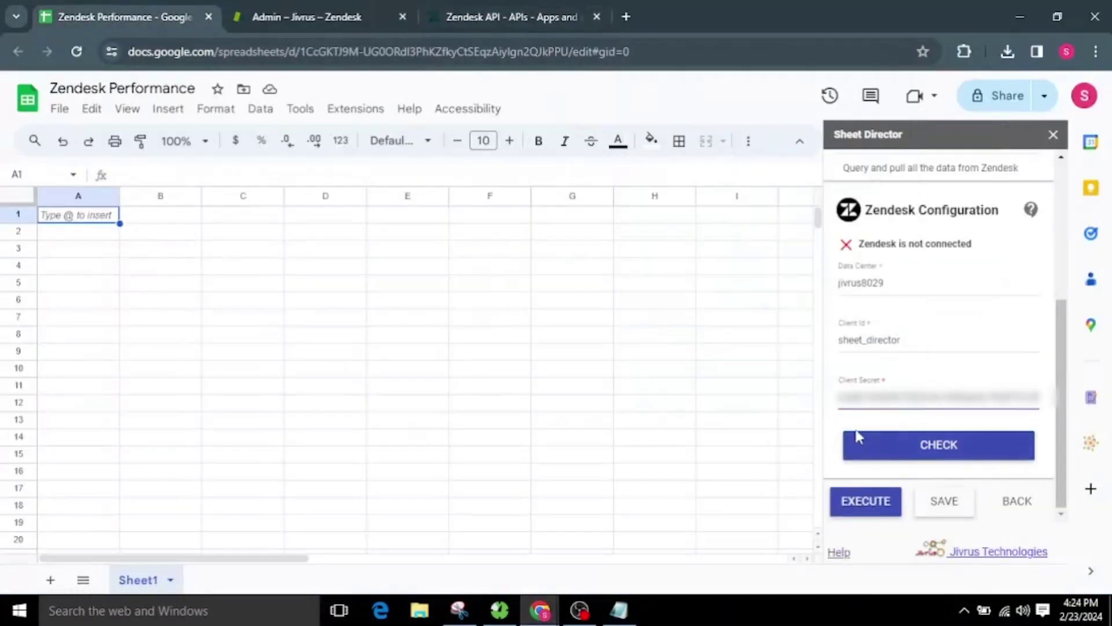
Step: Look at the client's secret regeneration option, check the Zendesk connection from Sheet Director, and close the authorization page
left_click(522, 13)
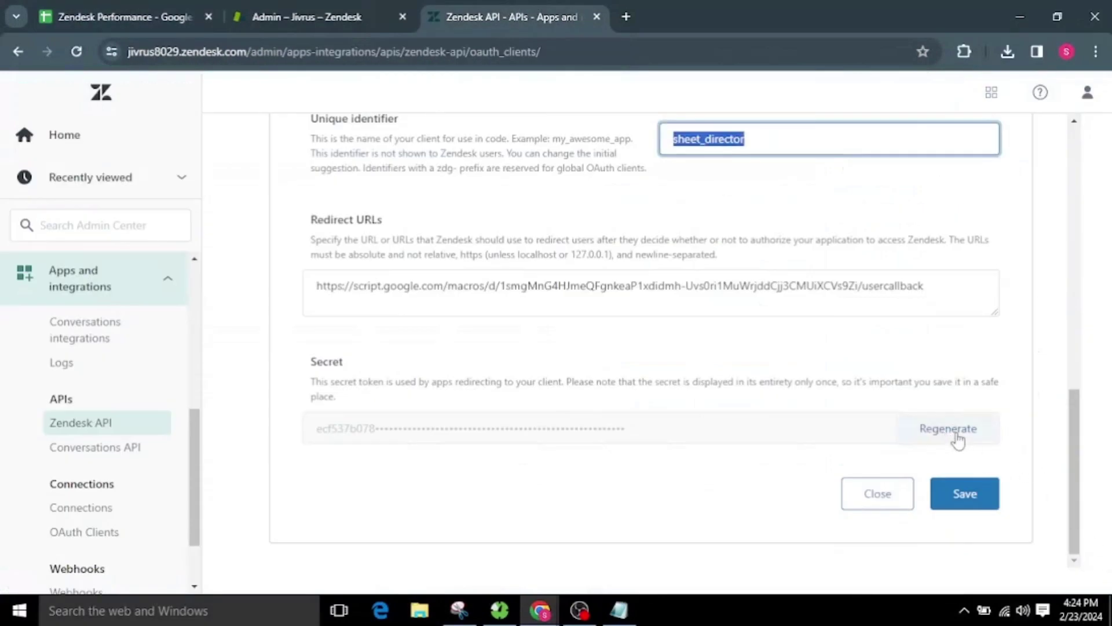
left_click(101, 8)
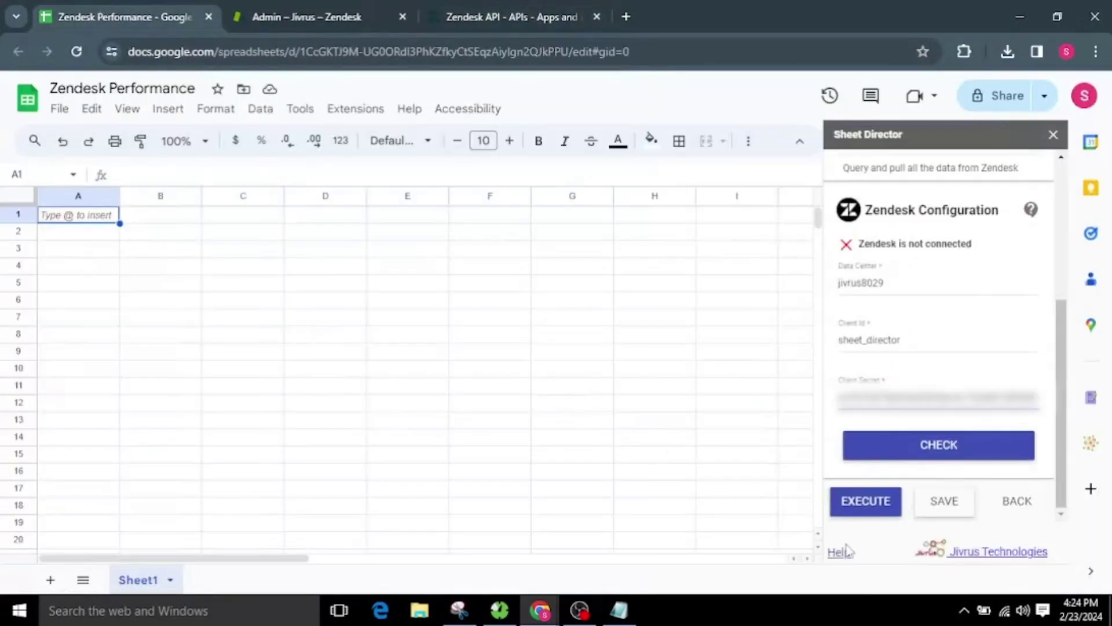
left_click(938, 447)
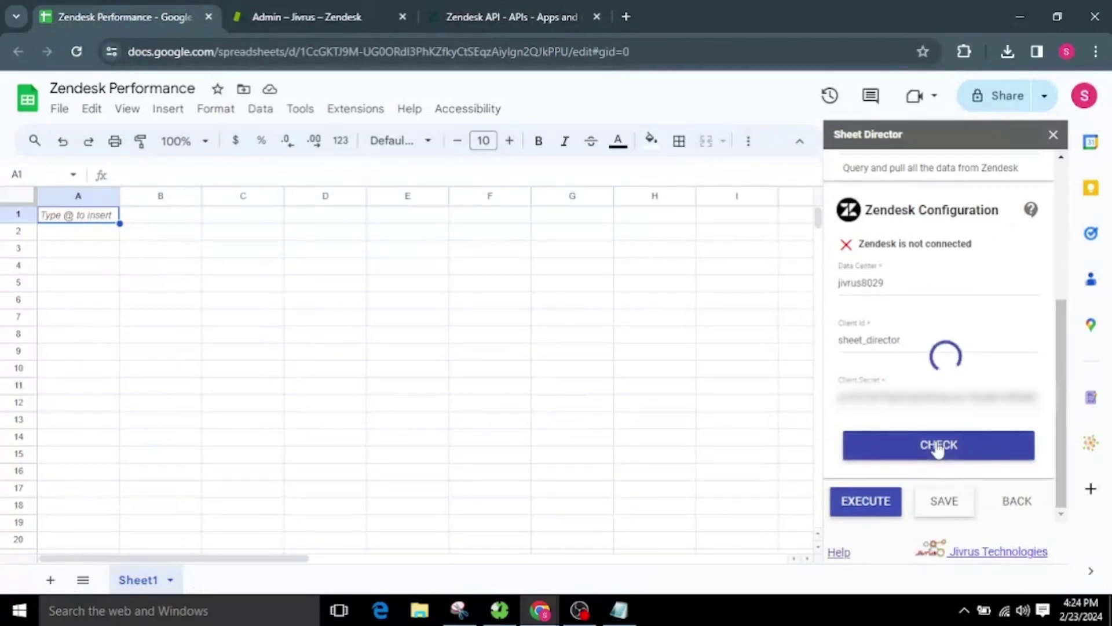
left_click(939, 448)
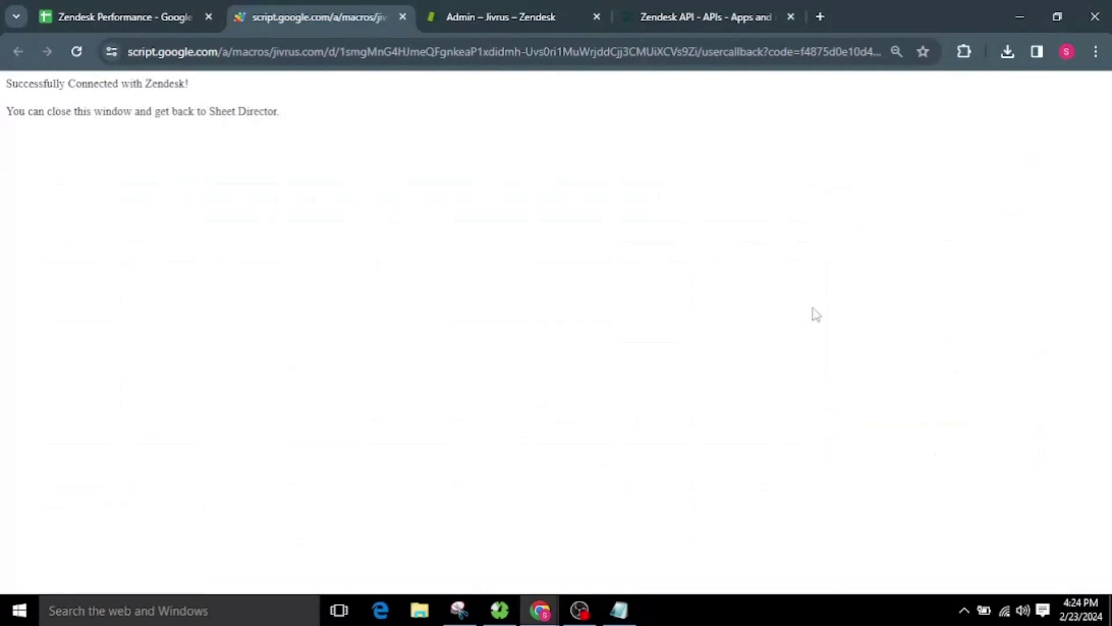
left_click(404, 19)
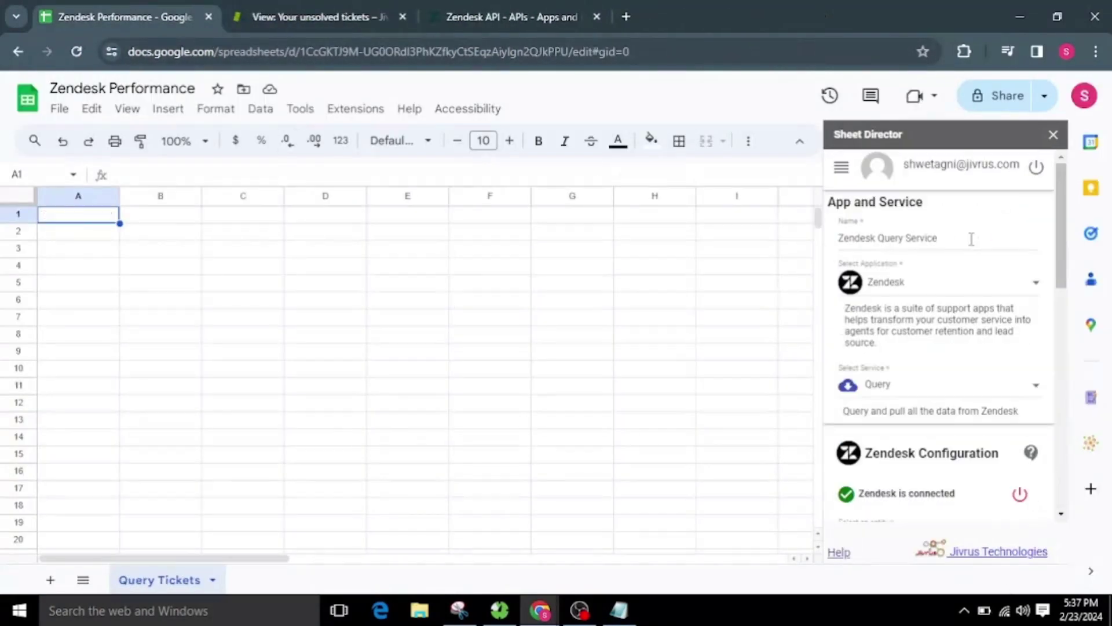
left_click_drag(969, 238, 823, 252)
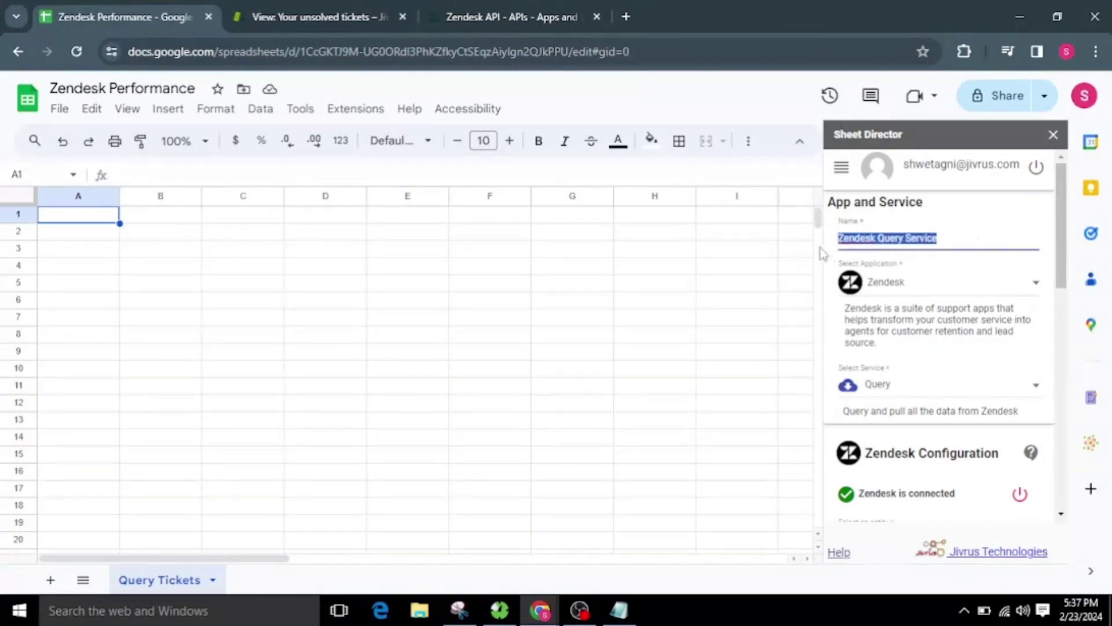
left_click(965, 234)
Step: Pick Assignee Id, Brand Id, Description, Due At, Group Id, Id and Priority as ticket fields in the Zendesk configuration
scroll(941, 355, "down", 2)
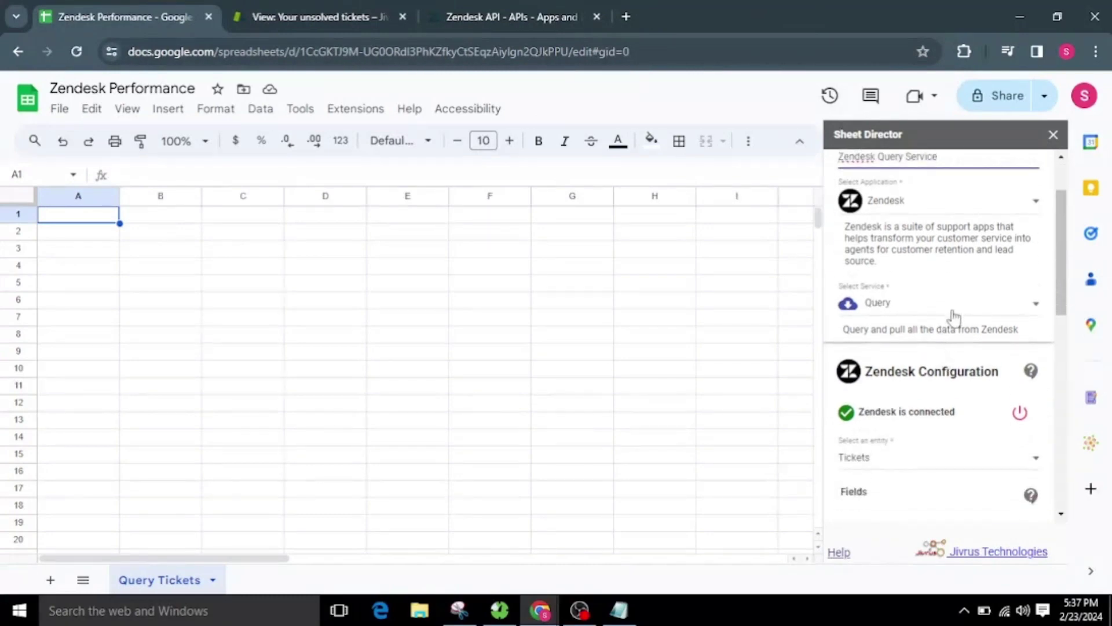
scroll(953, 318, "down", 3)
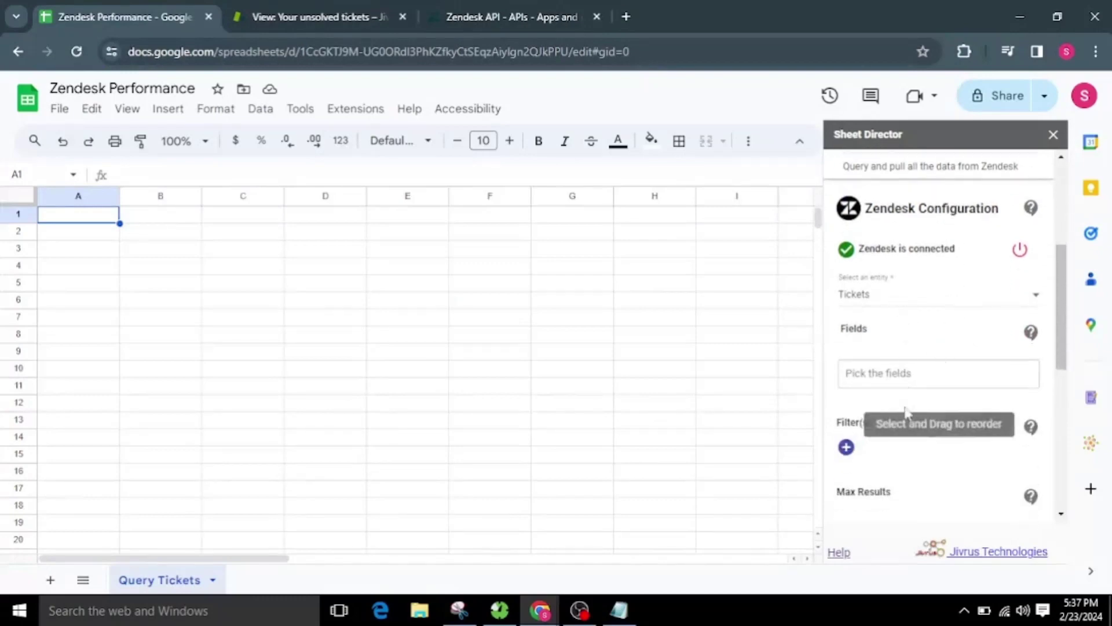
left_click(917, 372)
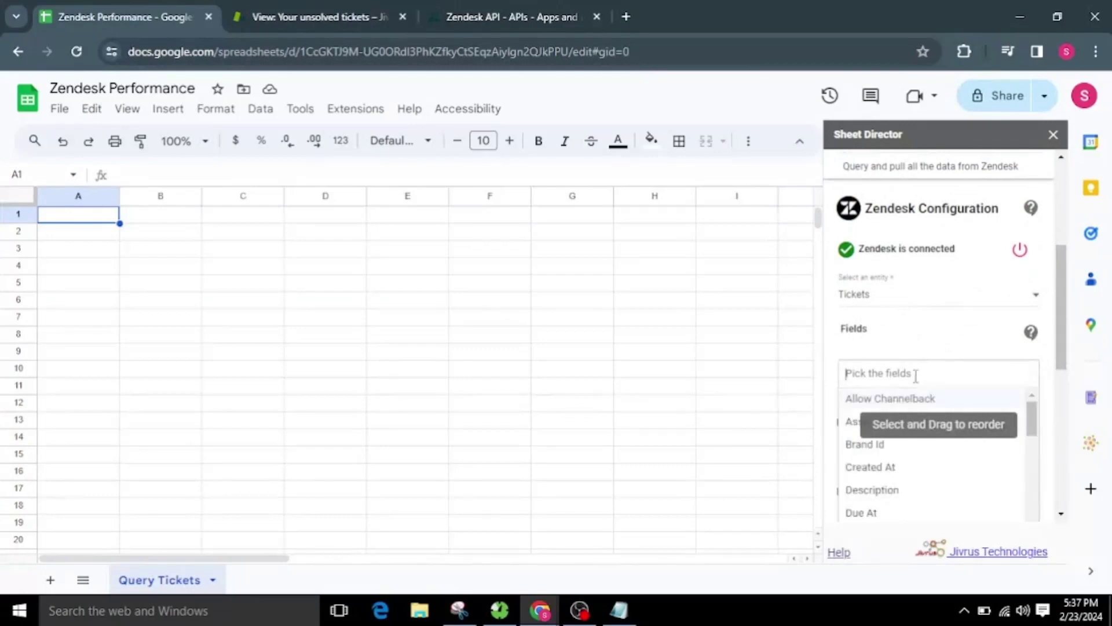
scroll(923, 380, "down", 1)
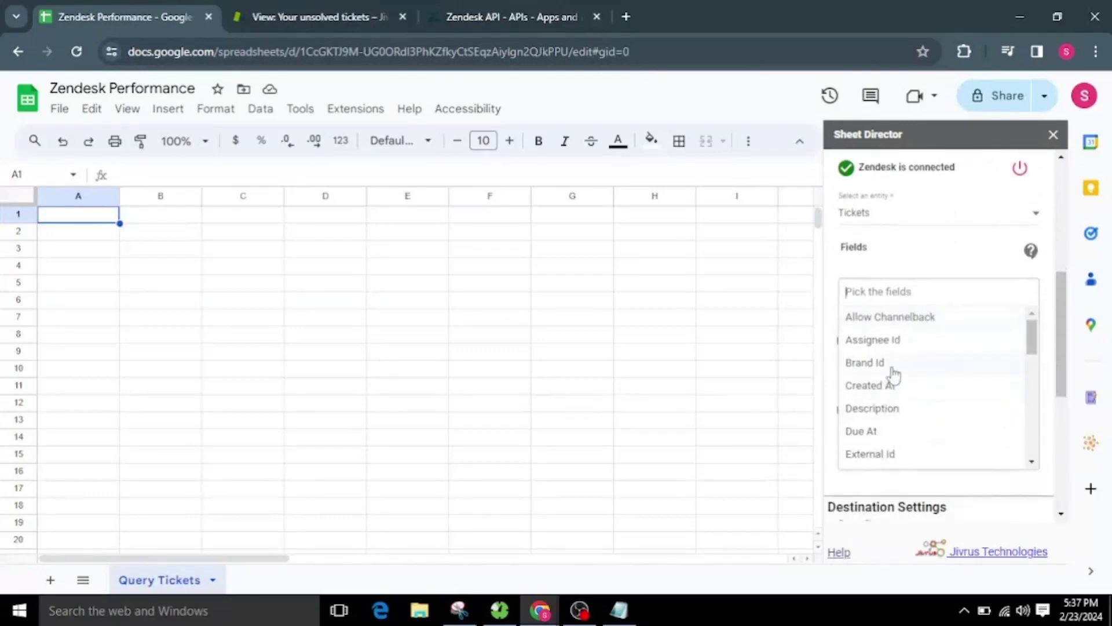
left_click(900, 343)
left_click(896, 342)
left_click(897, 364)
left_click(892, 391)
left_click(877, 436)
left_click(873, 487)
left_click(873, 491)
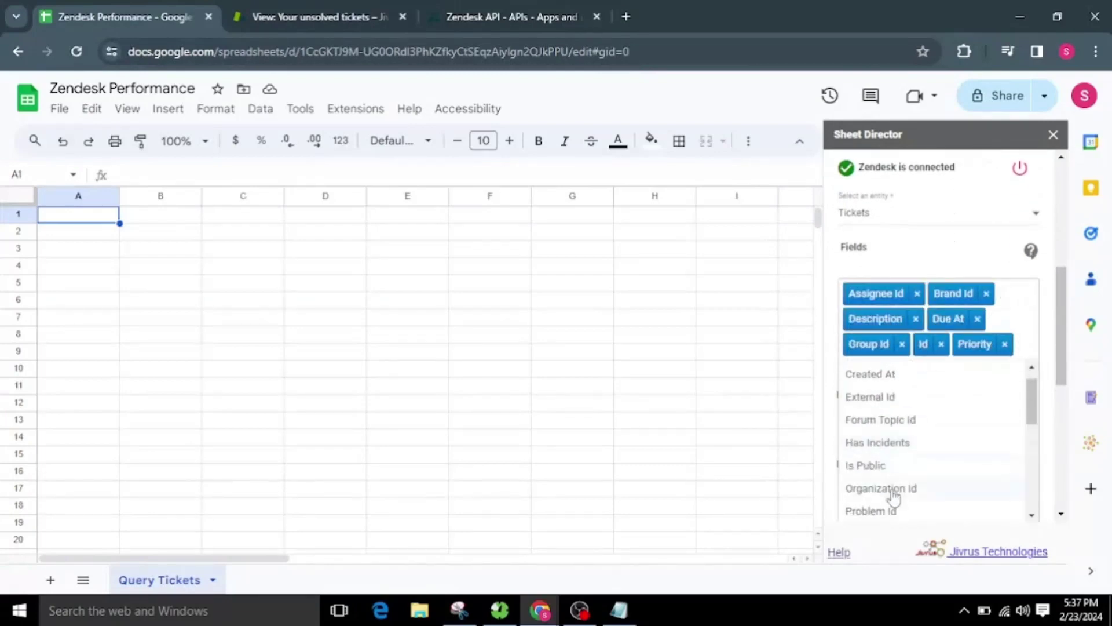
Step: Extend the ticket fields with Is Public, Raw Subject, Has Incidents, Forum Topic Id and Organization Id
left_click(863, 491)
left_click(857, 479)
left_click(863, 482)
left_click(873, 489)
left_click(875, 492)
Step: Add Created At, Status, Subject, Submitter Id, Requester Id, Recipient, Type and Updated At to the selected ticket fields
scroll(894, 384, "down", 3)
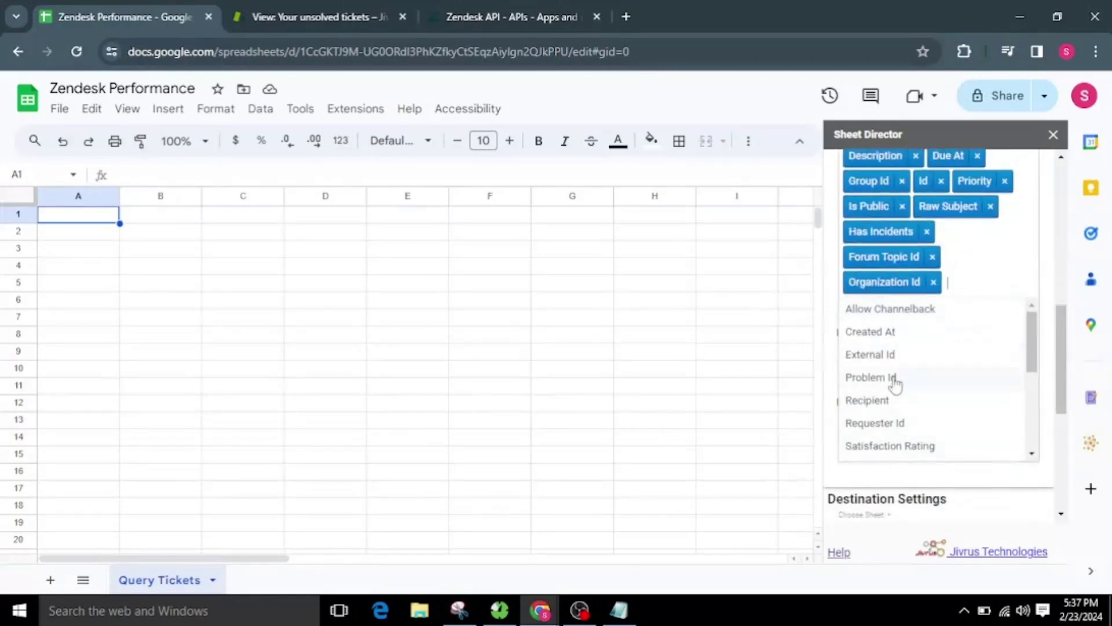
left_click(870, 330)
left_click(894, 446)
left_click(893, 447)
left_click(893, 447)
left_click(892, 400)
left_click(891, 377)
left_click(857, 423)
left_click(892, 432)
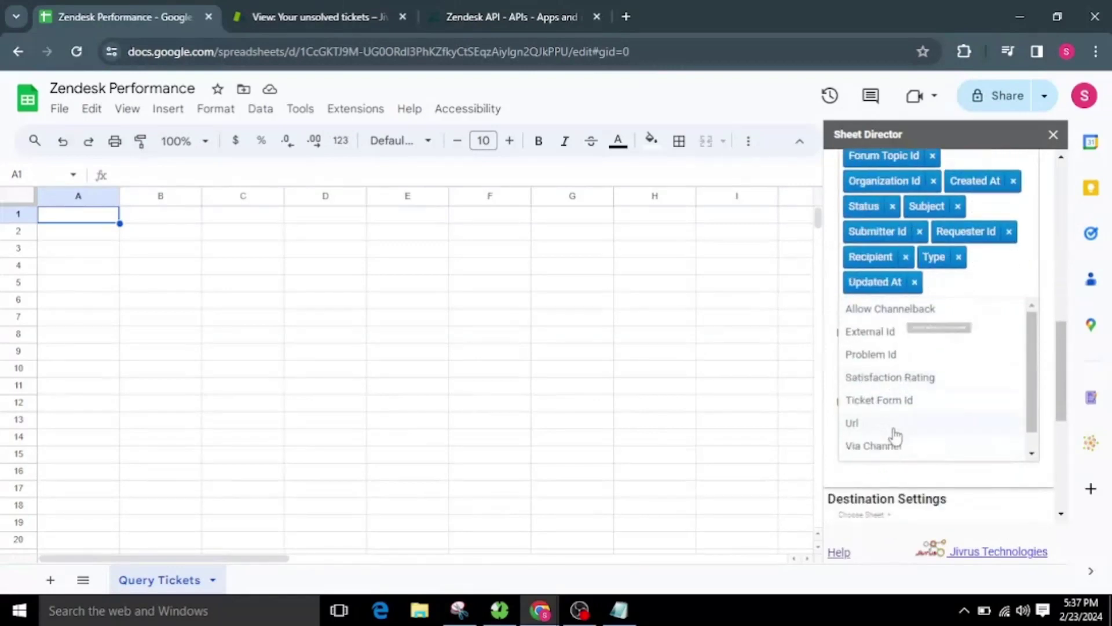
scroll(903, 348, "up", 3)
scroll(899, 320, "down", 3)
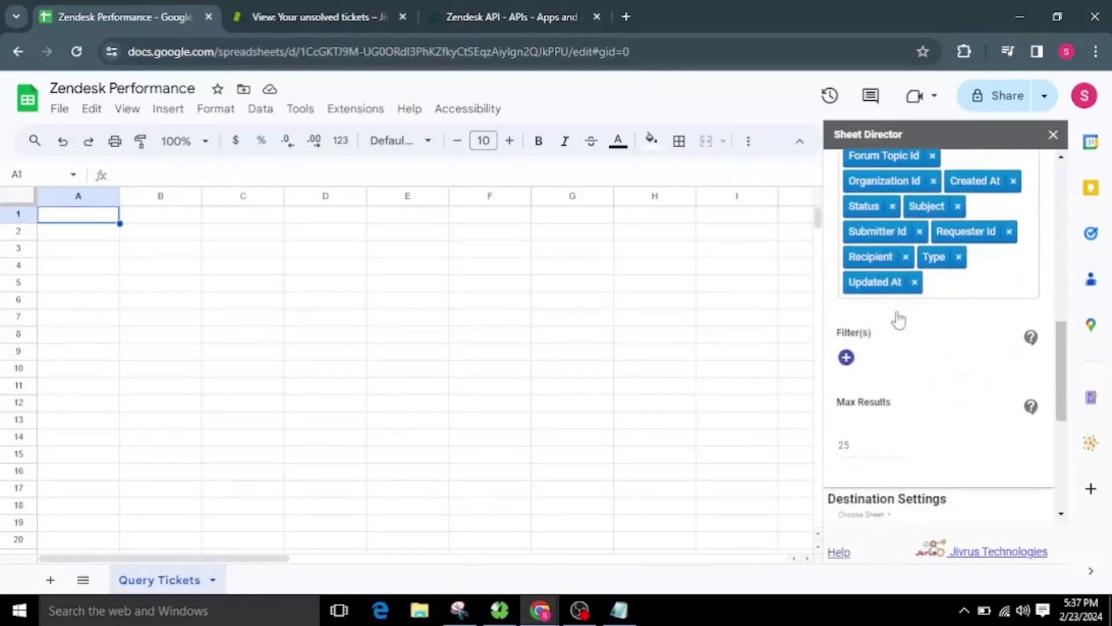
left_click(846, 358)
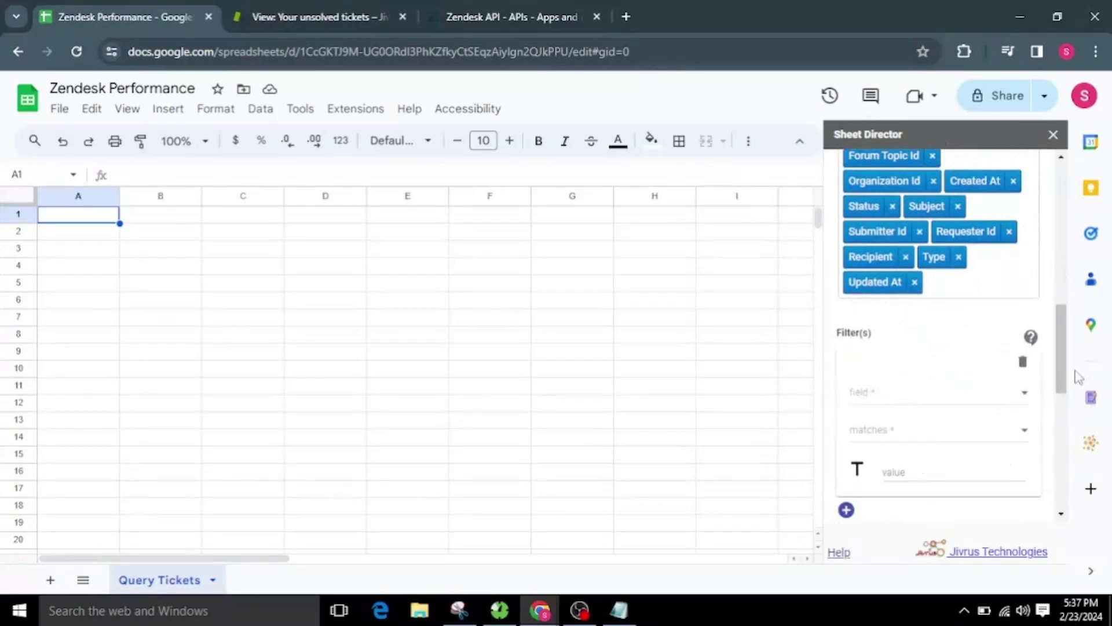
left_click(1022, 362)
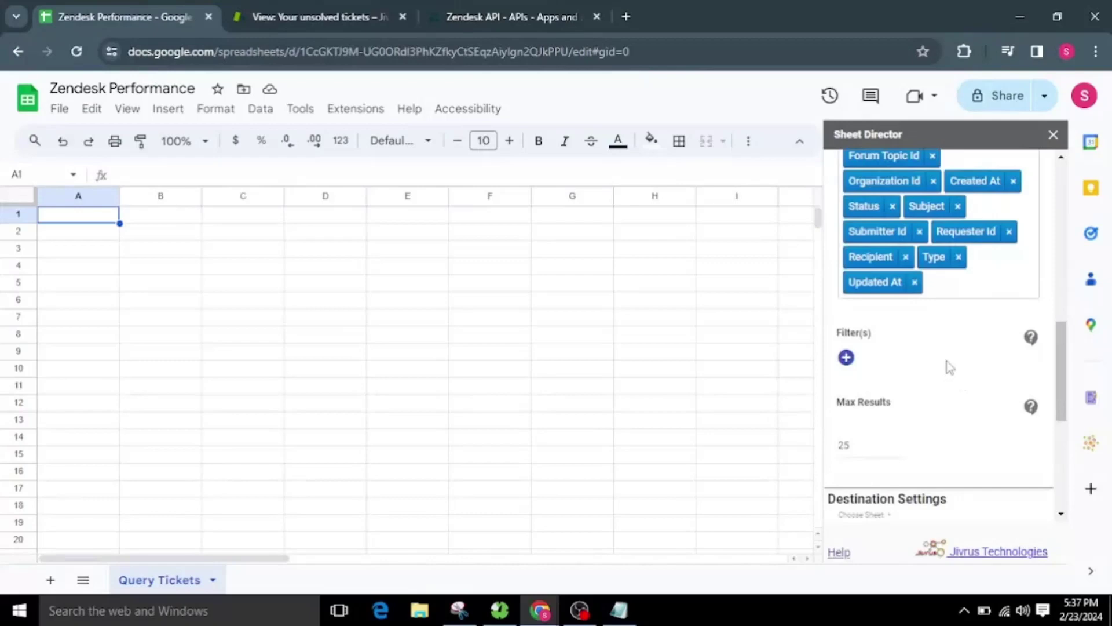
scroll(946, 362, "down", 2)
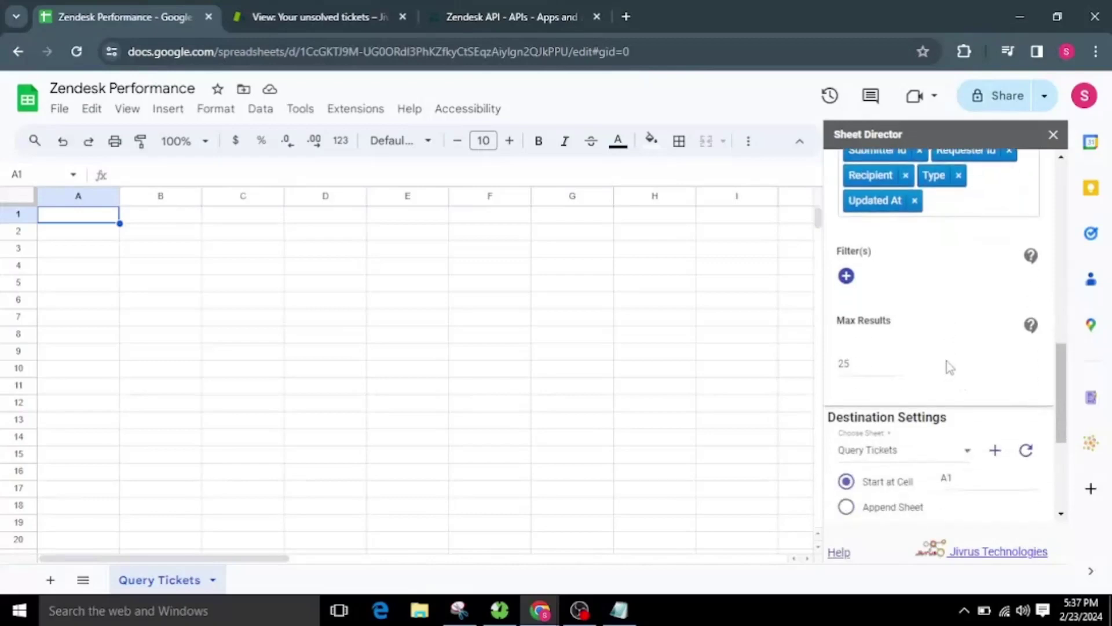
left_click(854, 368)
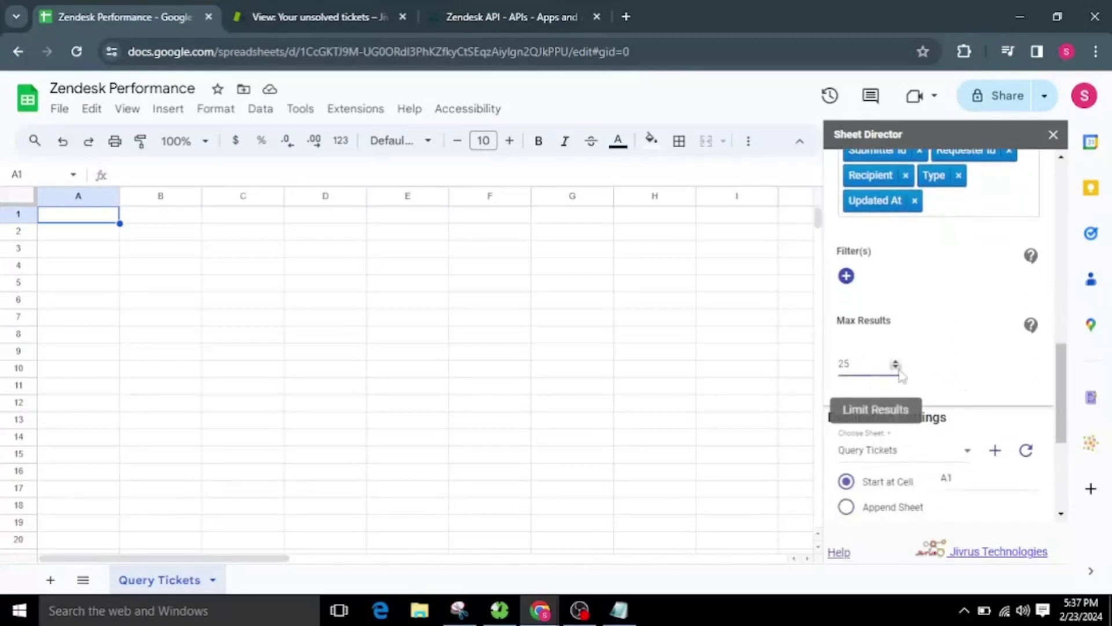
Step: Choose Query Tickets as the destination sheet, keeping A1 as the start cell
scroll(930, 385, "down", 2)
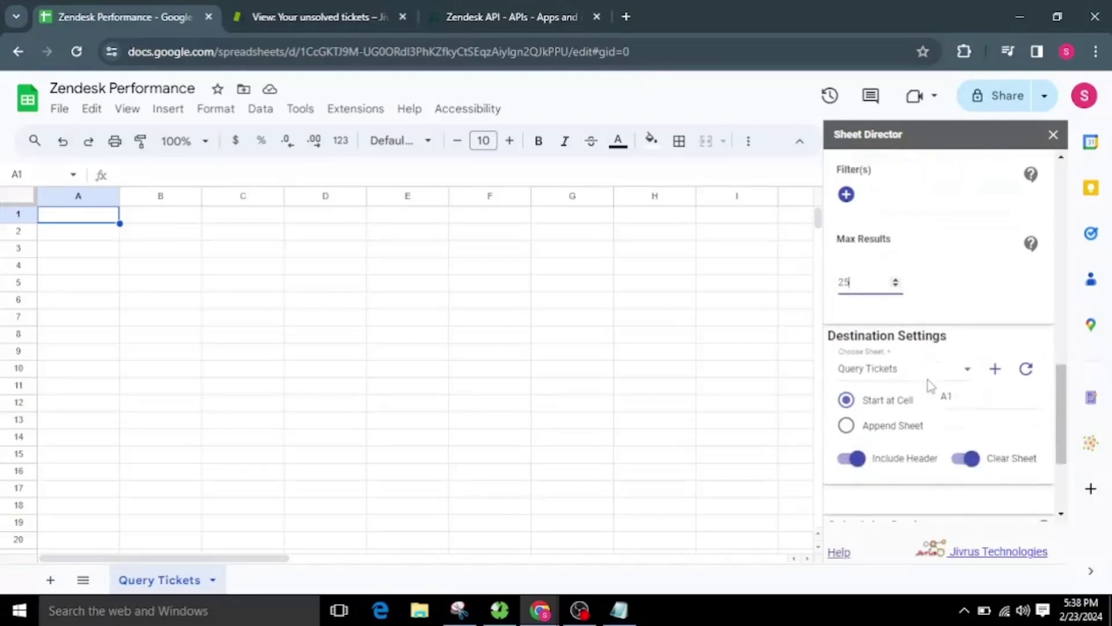
left_click(900, 377)
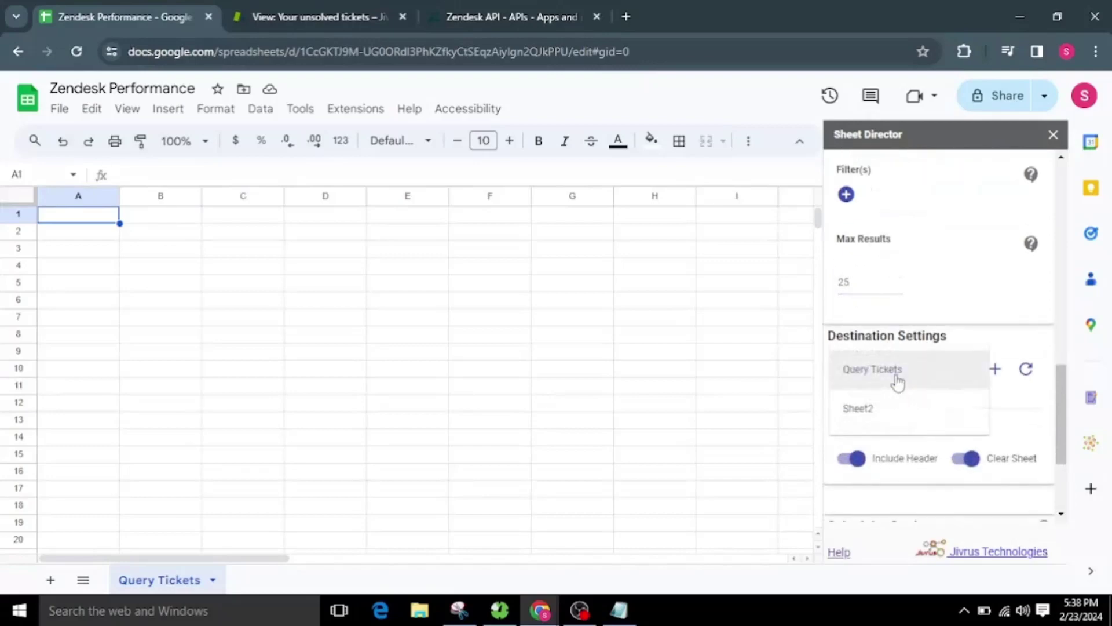
left_click(899, 381)
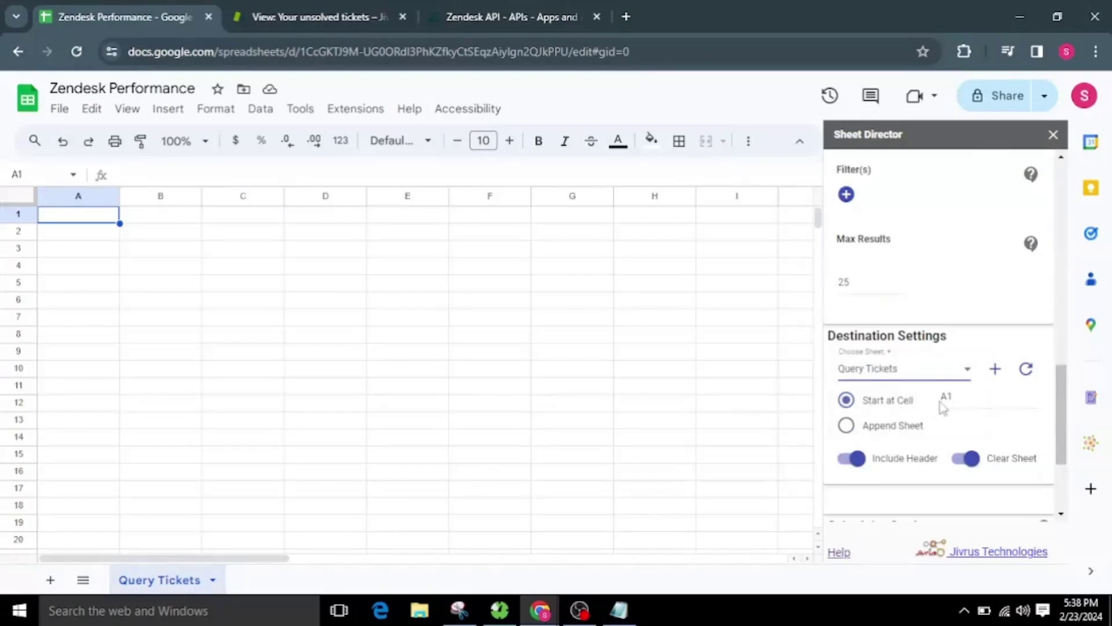
scroll(942, 405, "down", 2)
left_click(983, 318)
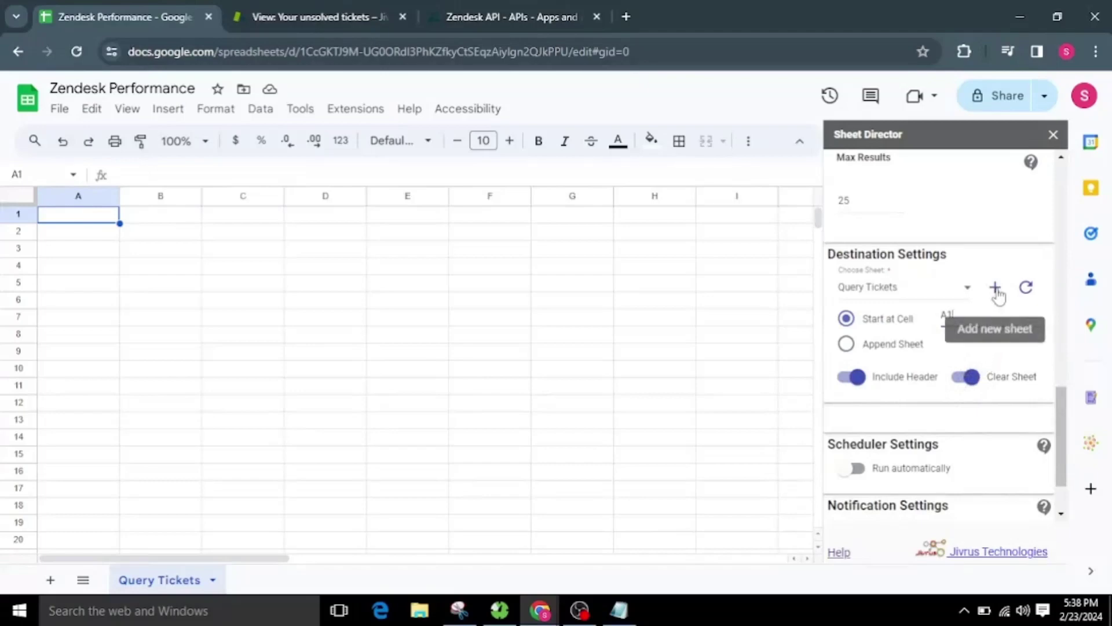
Step: Keep Include Header and Clear Sheet enabled in the destination settings and execute the Zendesk query service
left_click(856, 376)
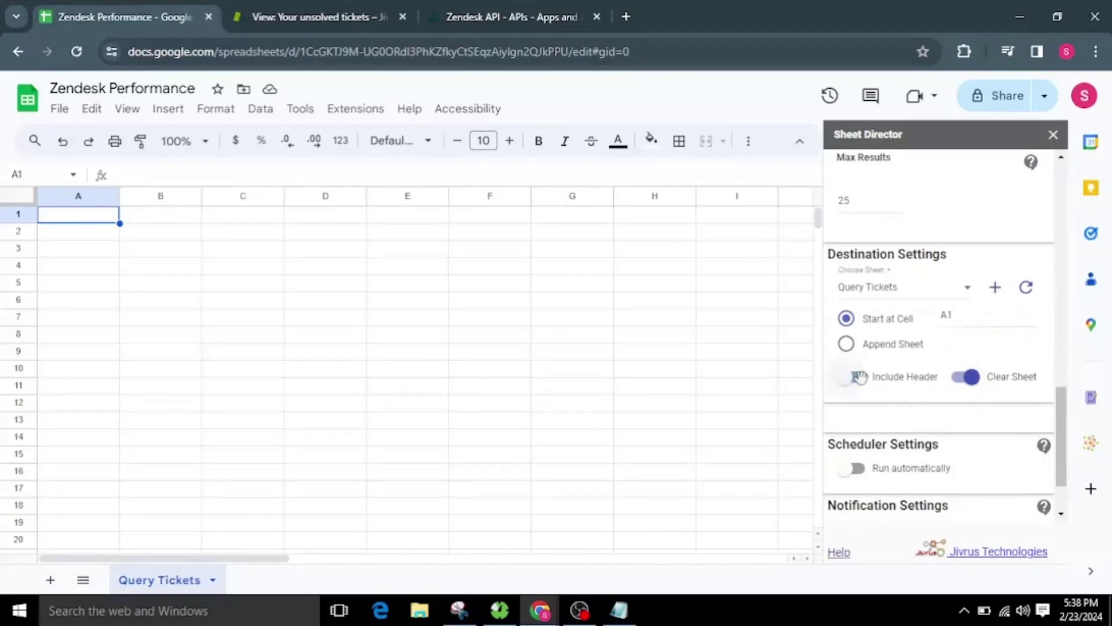
left_click(859, 377)
left_click(965, 373)
left_click(966, 373)
scroll(961, 430, "down", 2)
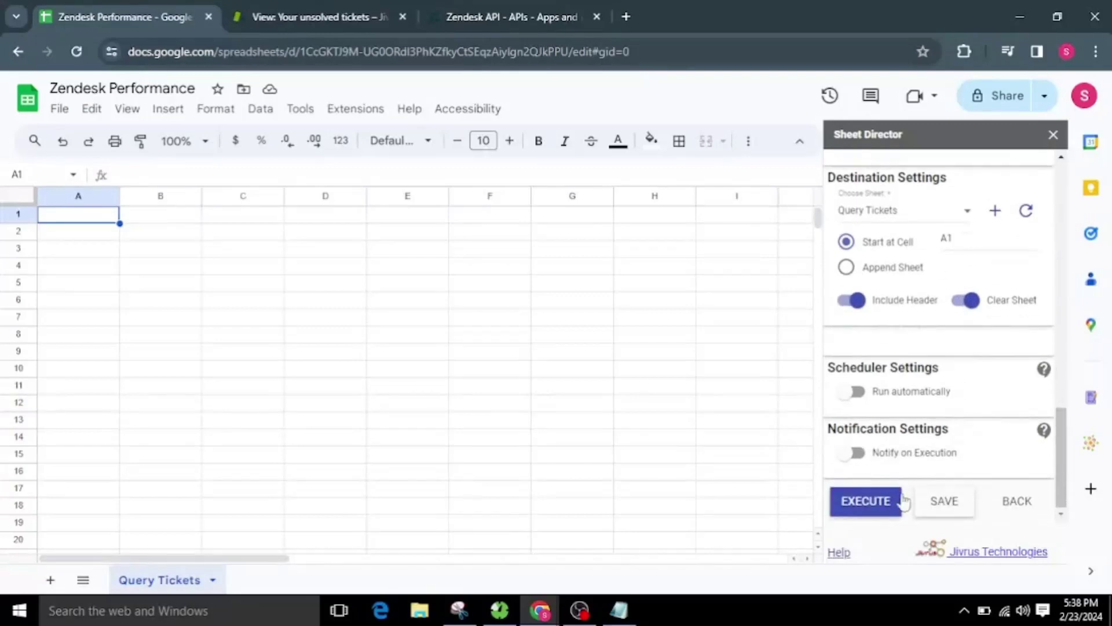
left_click(882, 505)
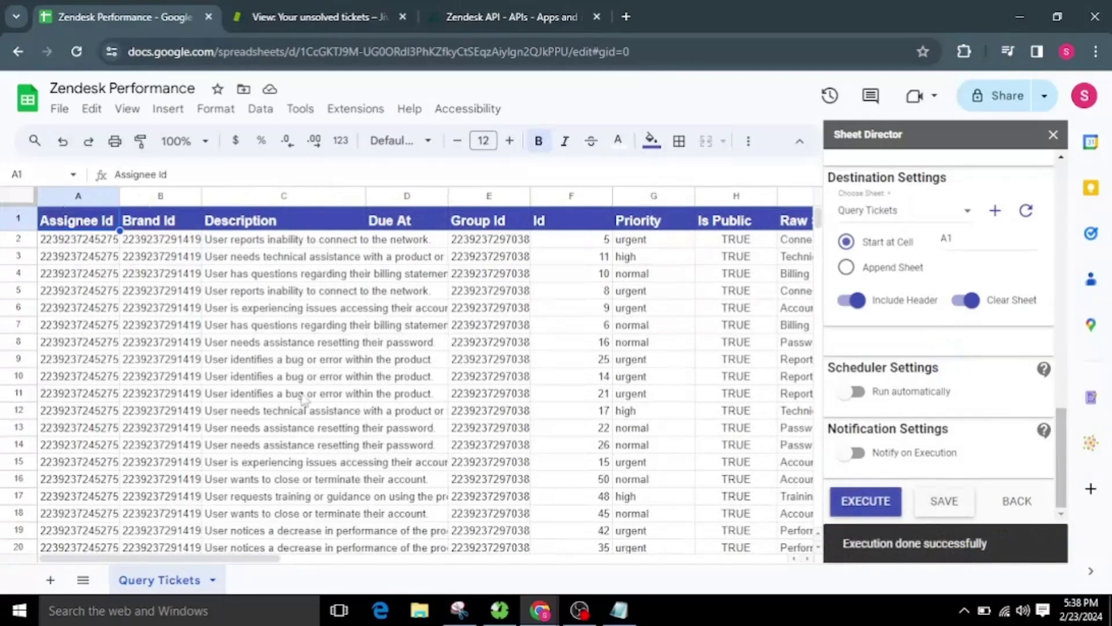
Step: Look through the rows and columns of ticket data pulled into the Query Tickets sheet
scroll(185, 451, "down", 2)
scroll(187, 449, "up", 2)
left_click_drag(159, 565, 415, 586)
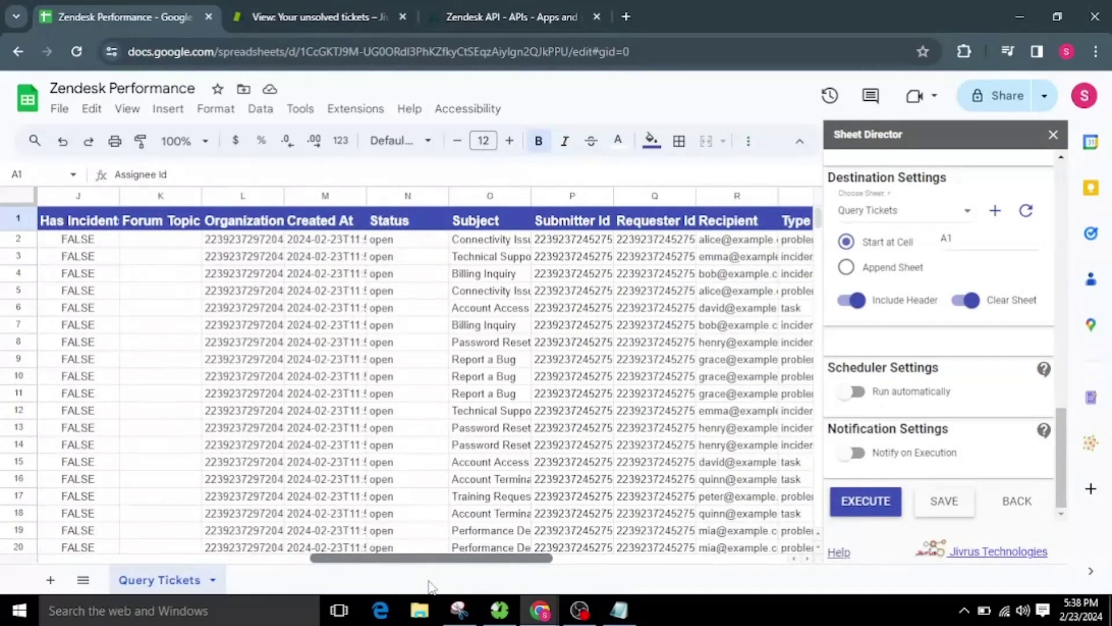
left_click_drag(432, 586, 346, 589)
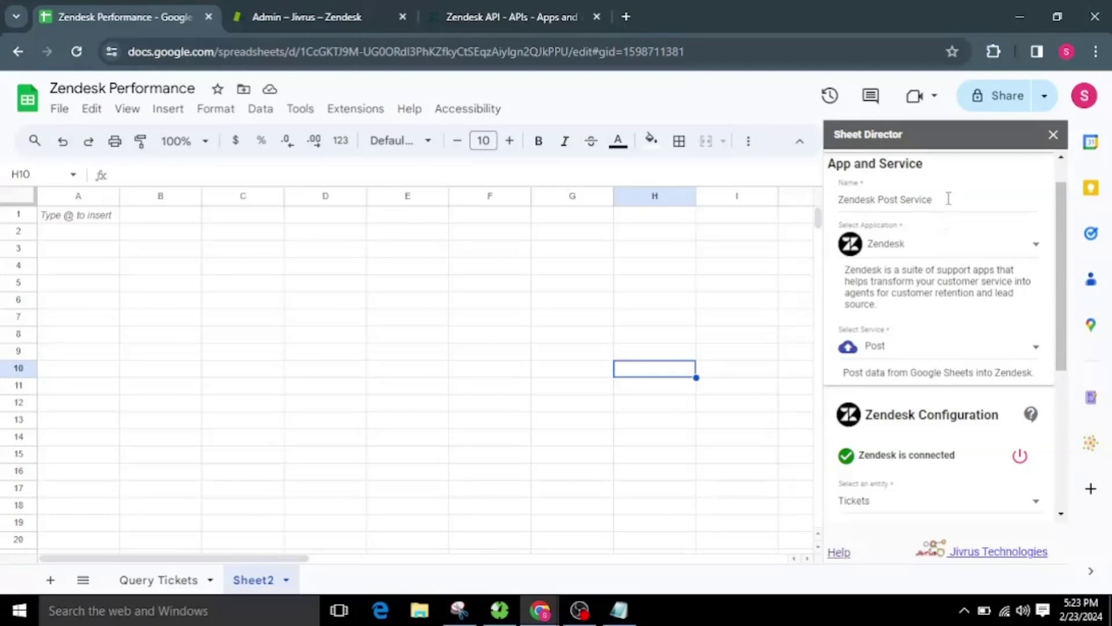
Step: Choose Post as the service for Zendesk Post Service and apply the Tickets template
left_click_drag(948, 199, 825, 214)
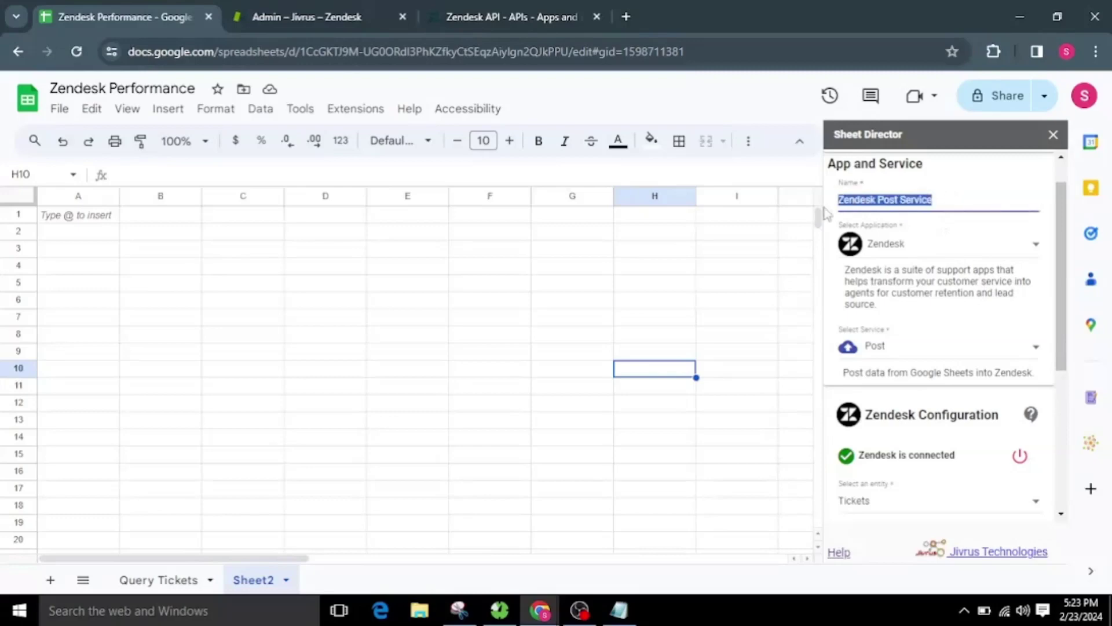
left_click(995, 201)
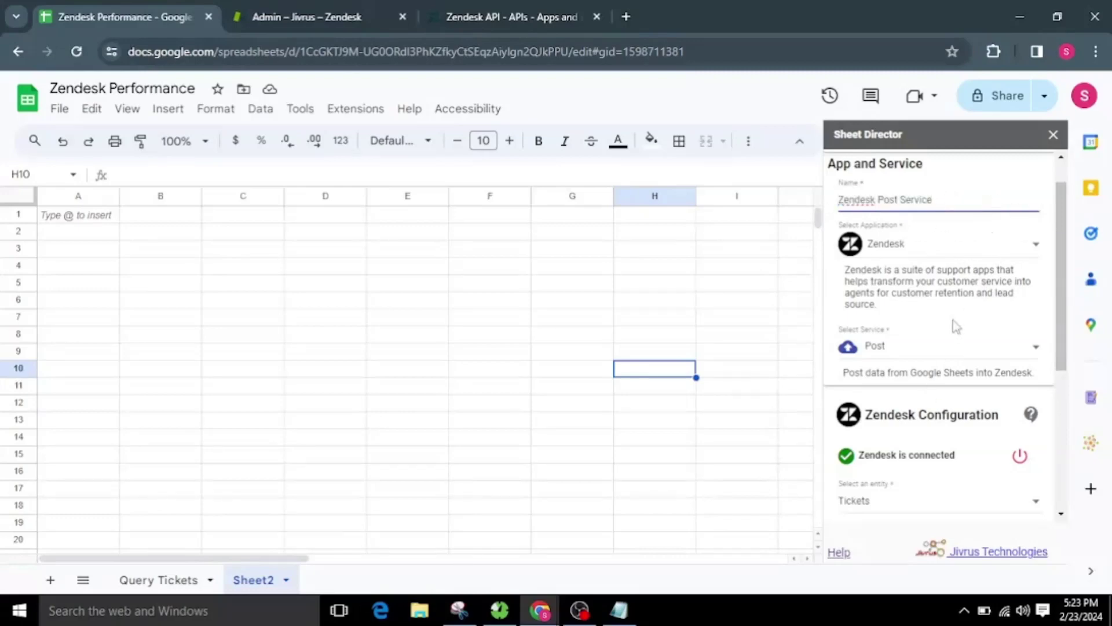
left_click(914, 362)
left_click(914, 358)
scroll(916, 389, "down", 3)
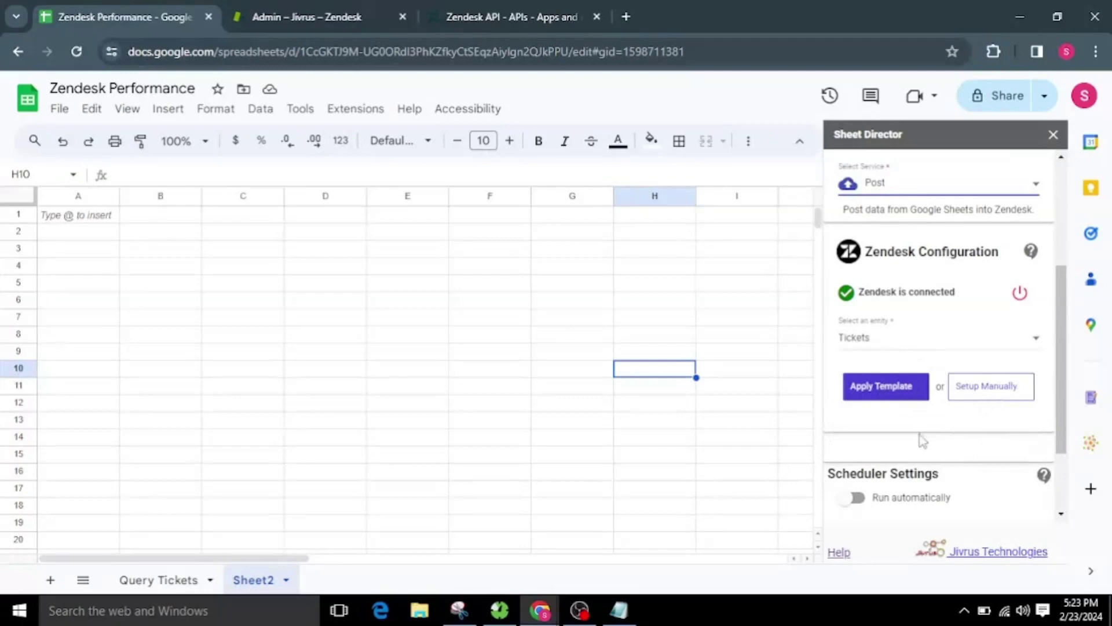
left_click(897, 391)
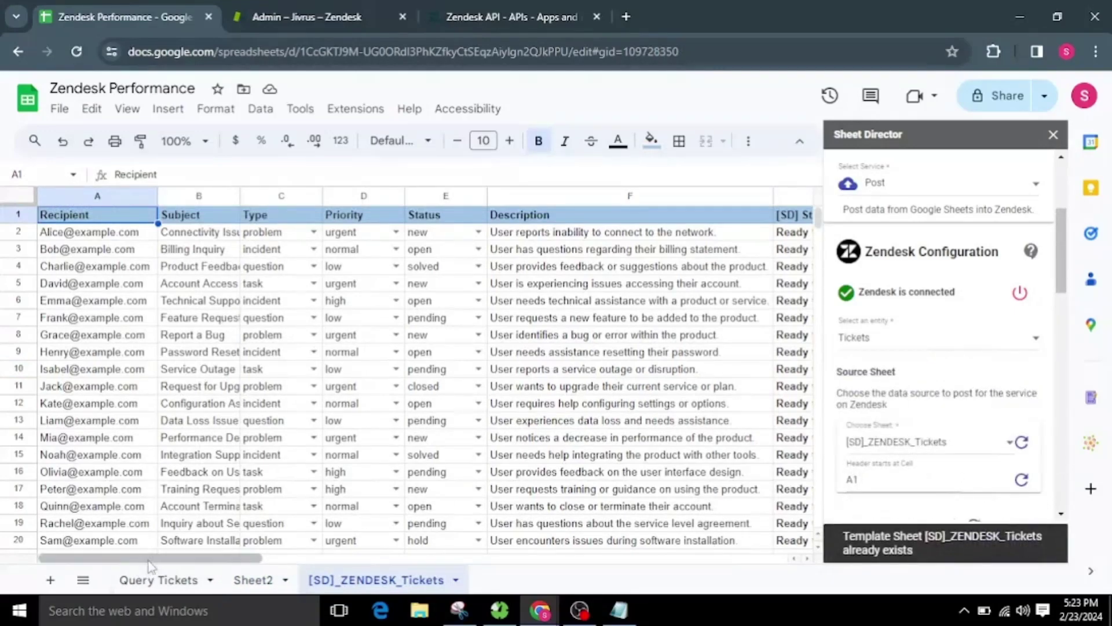
Step: Review the ticket rows in the [SD]_ZENDESK_Tickets sheet and the mapping of its headers to Zendesk fields
left_click_drag(174, 557, 240, 573)
scroll(225, 400, "down", 6)
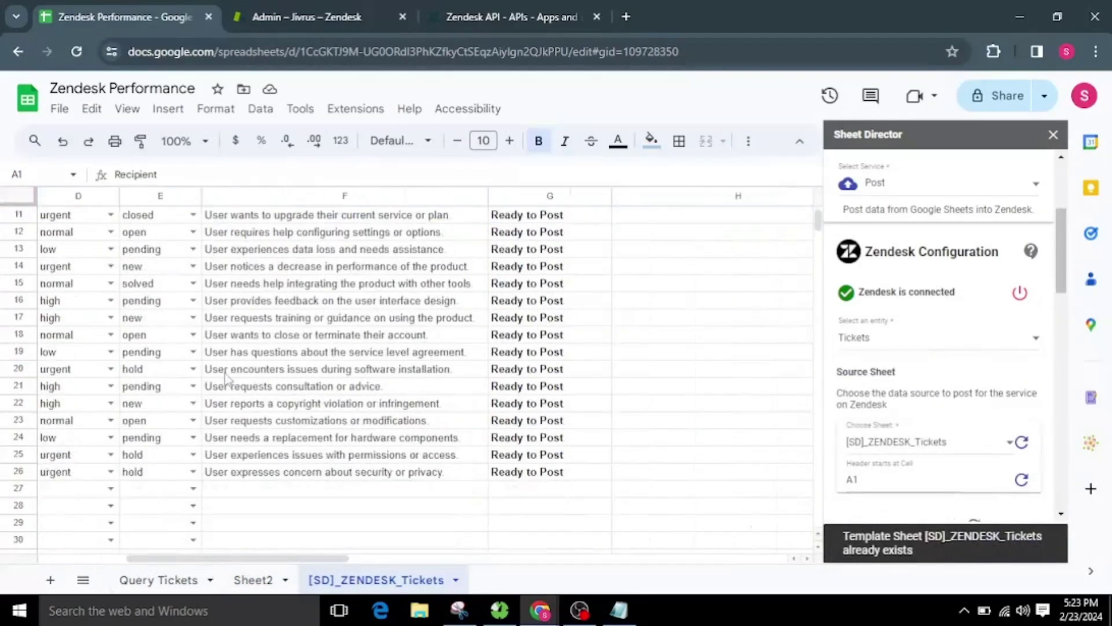
scroll(225, 380, "up", 6)
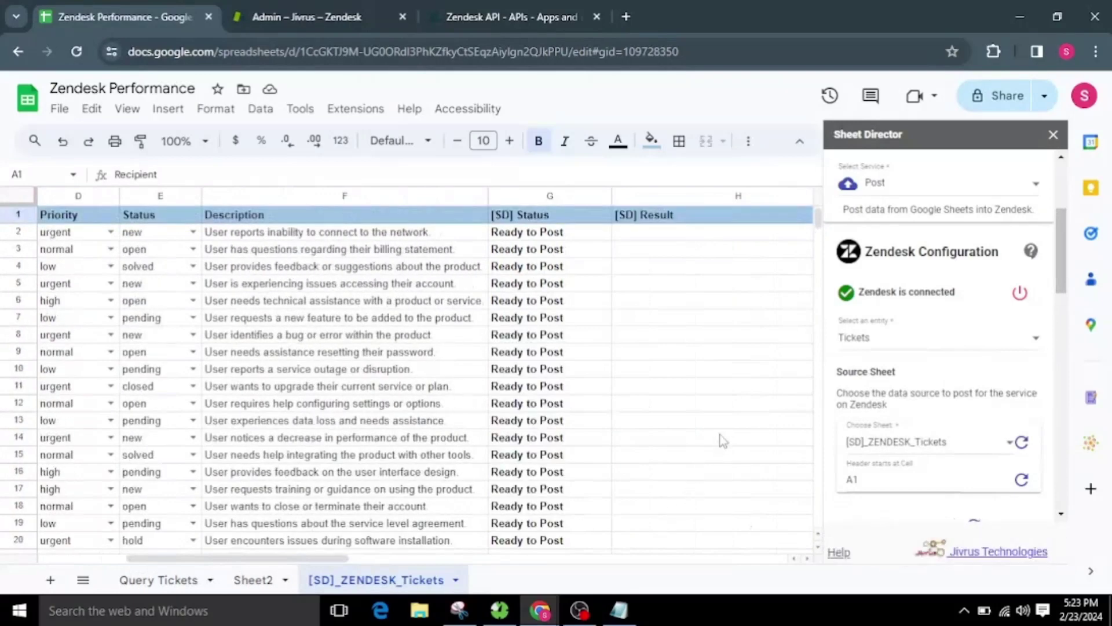
scroll(930, 400, "down", 12)
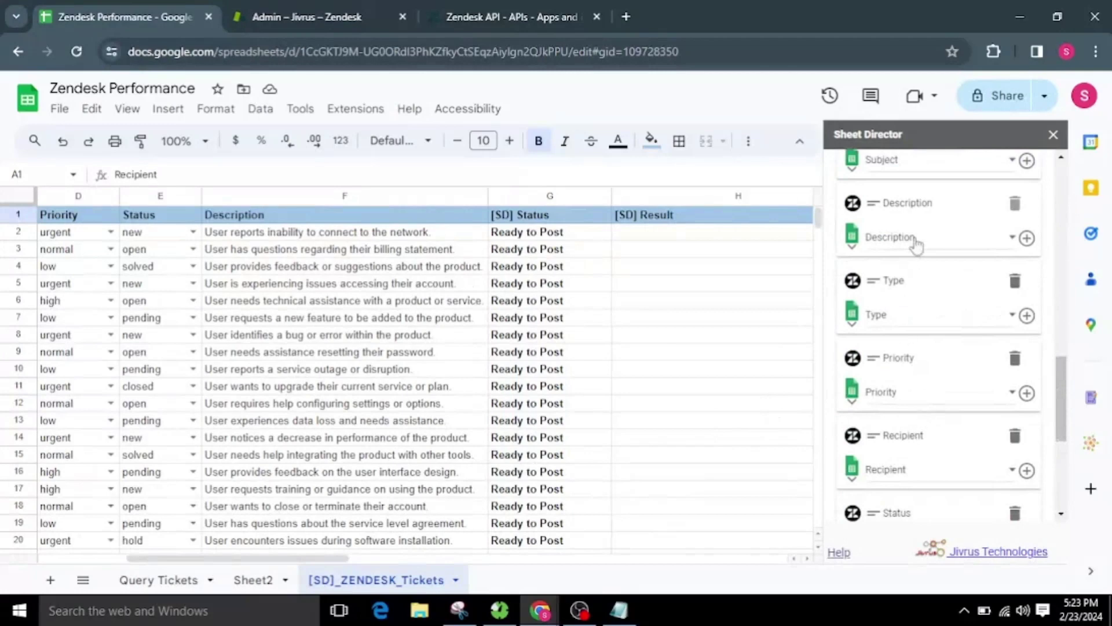
scroll(906, 432, "down", 3)
scroll(907, 432, "up", 4)
scroll(907, 431, "up", 5)
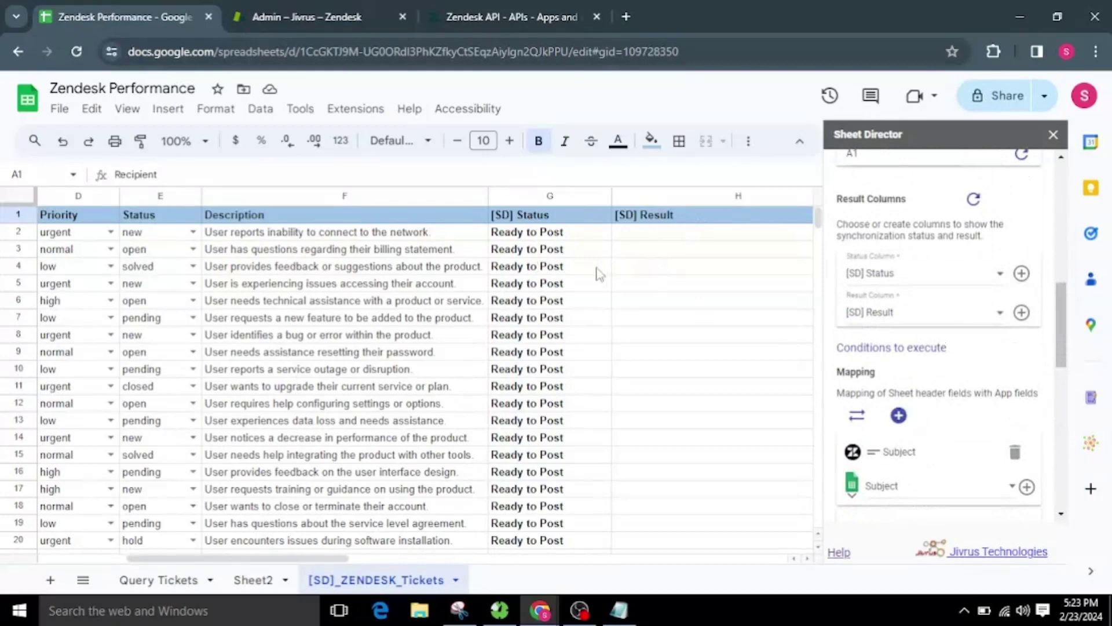
Step: Examine the [SD] Status and [SD] Result columns, the status column choices and the remaining post service settings
left_click(522, 197)
left_click(645, 194)
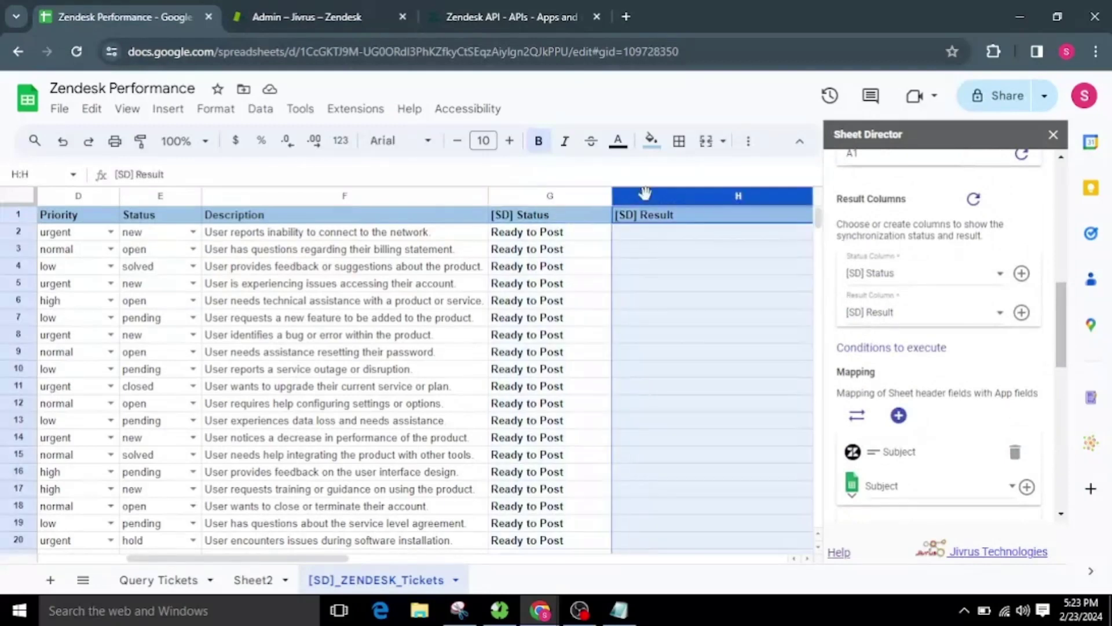
left_click(658, 320)
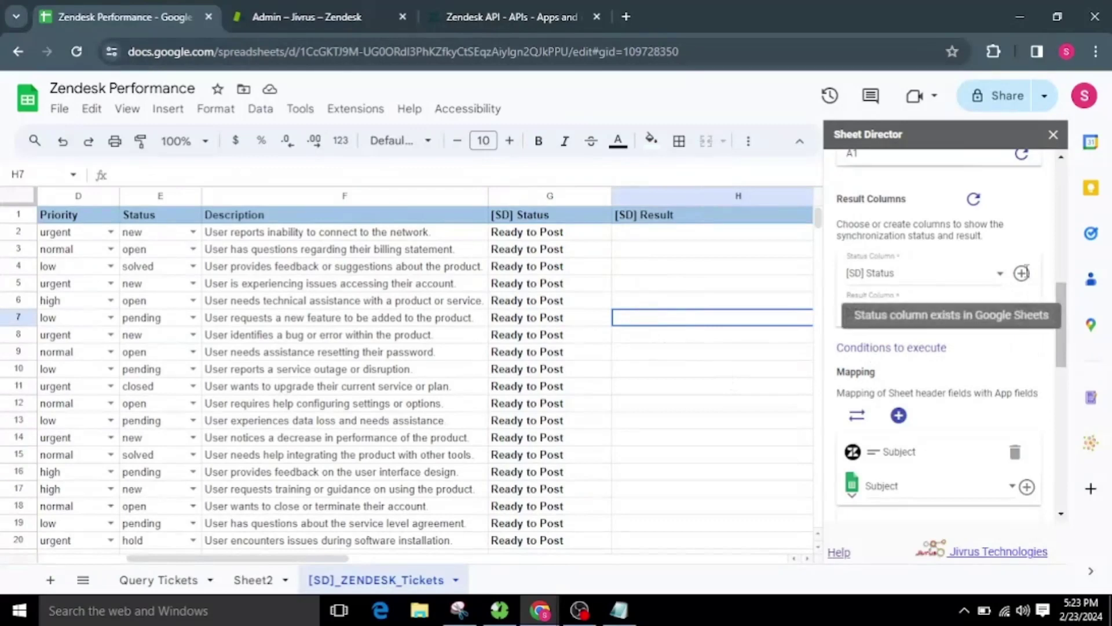
left_click(961, 283)
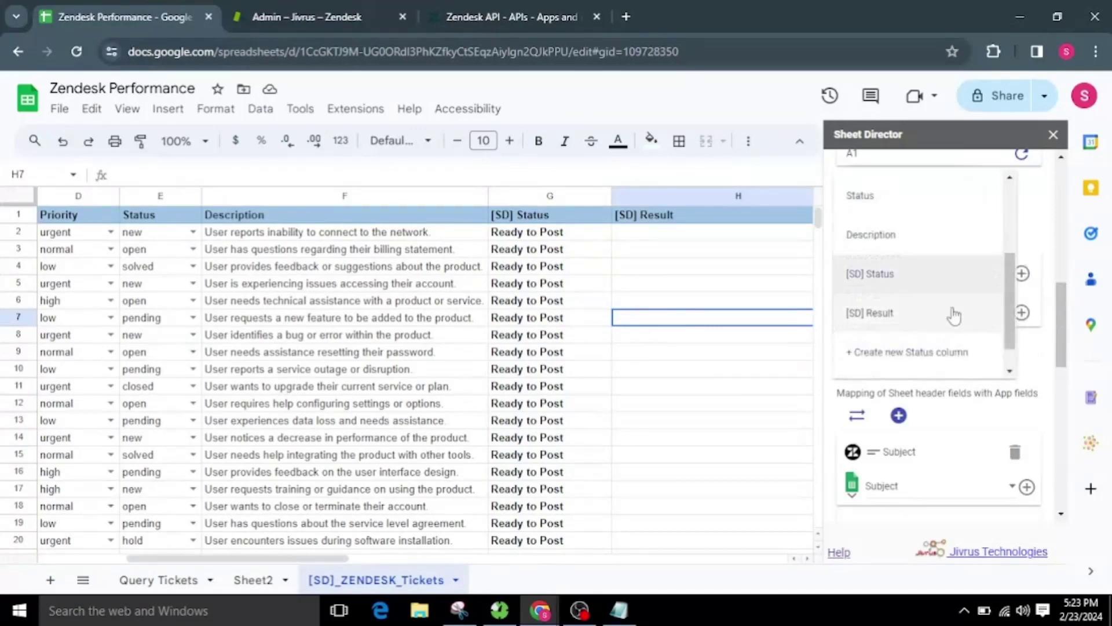
left_click(1037, 226)
scroll(978, 324, "down", 5)
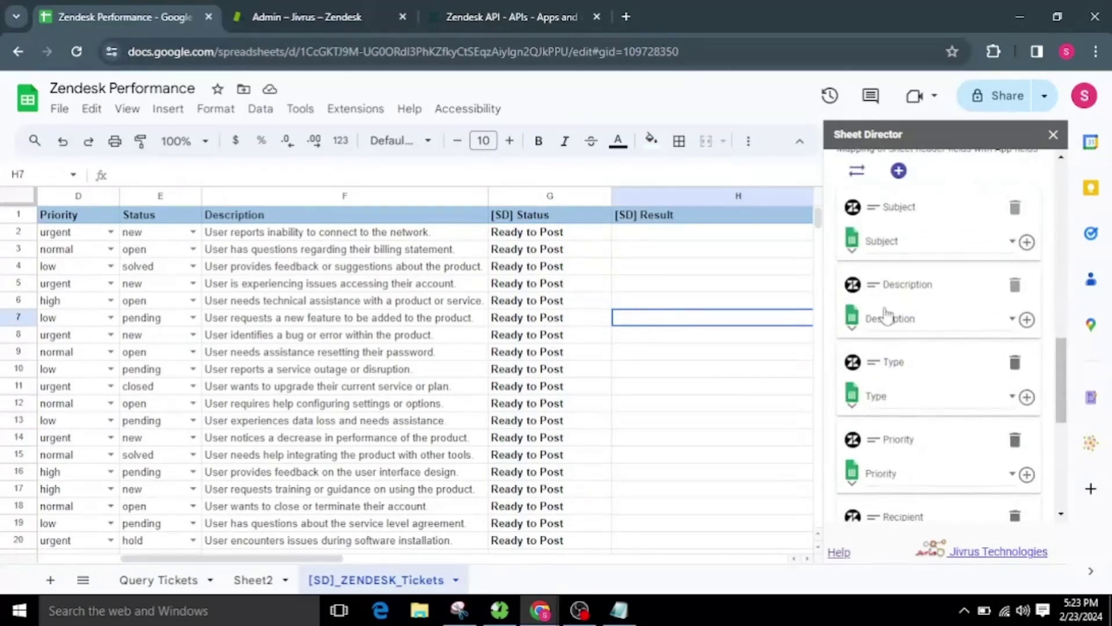
scroll(913, 376, "down", 8)
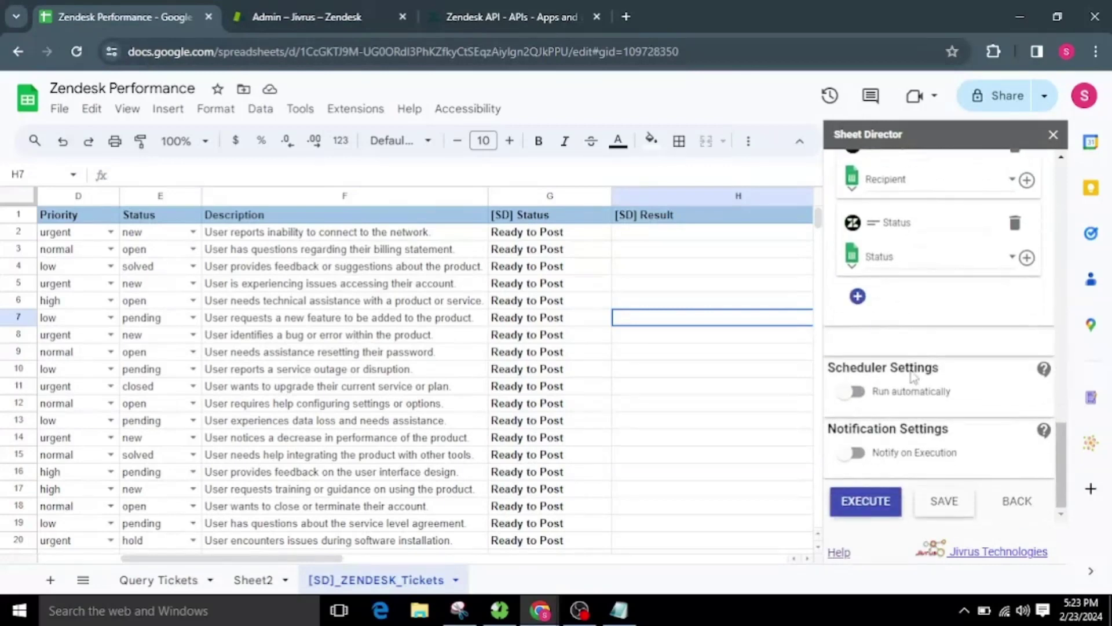
Step: Examine the sheet column choices for the Status field mapping and the option to add another mapped field
scroll(880, 336, "up", 2)
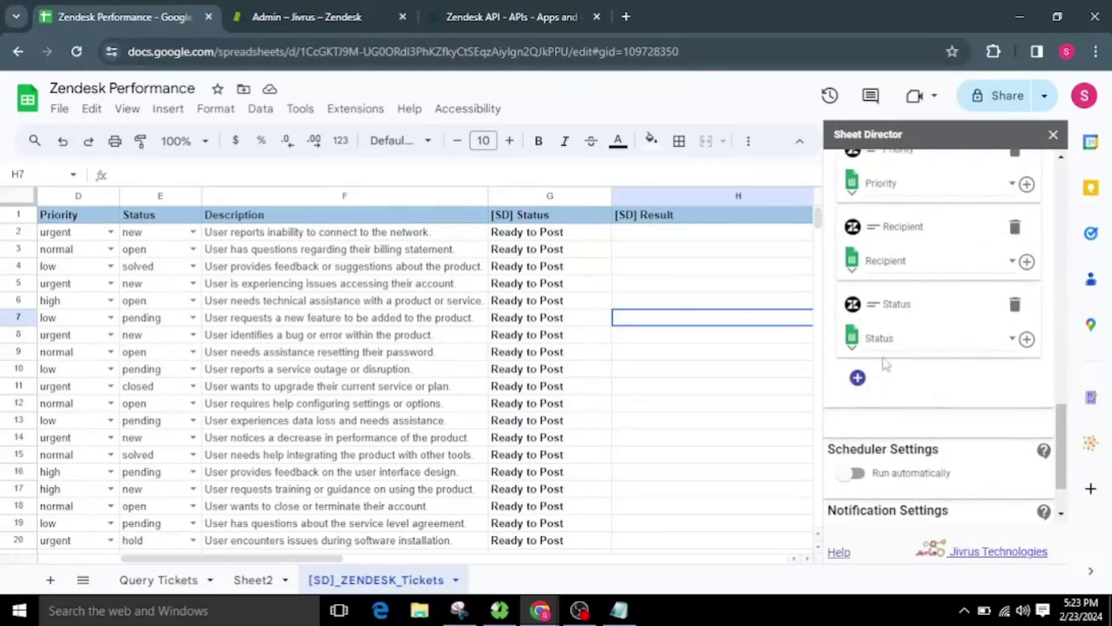
left_click(889, 341)
left_click(1043, 388)
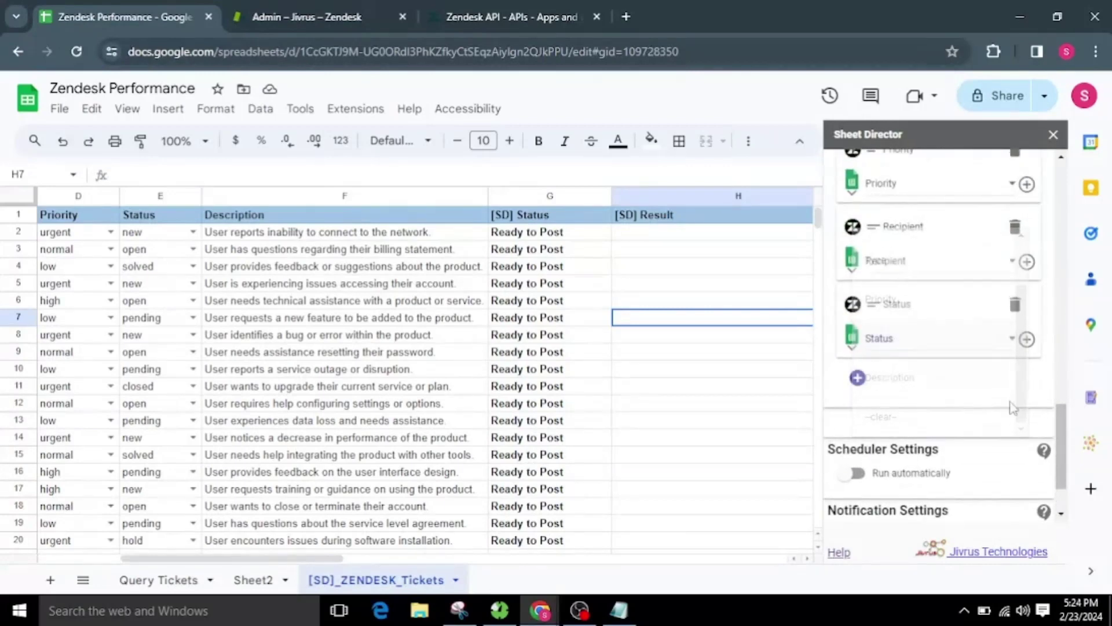
left_click(852, 377)
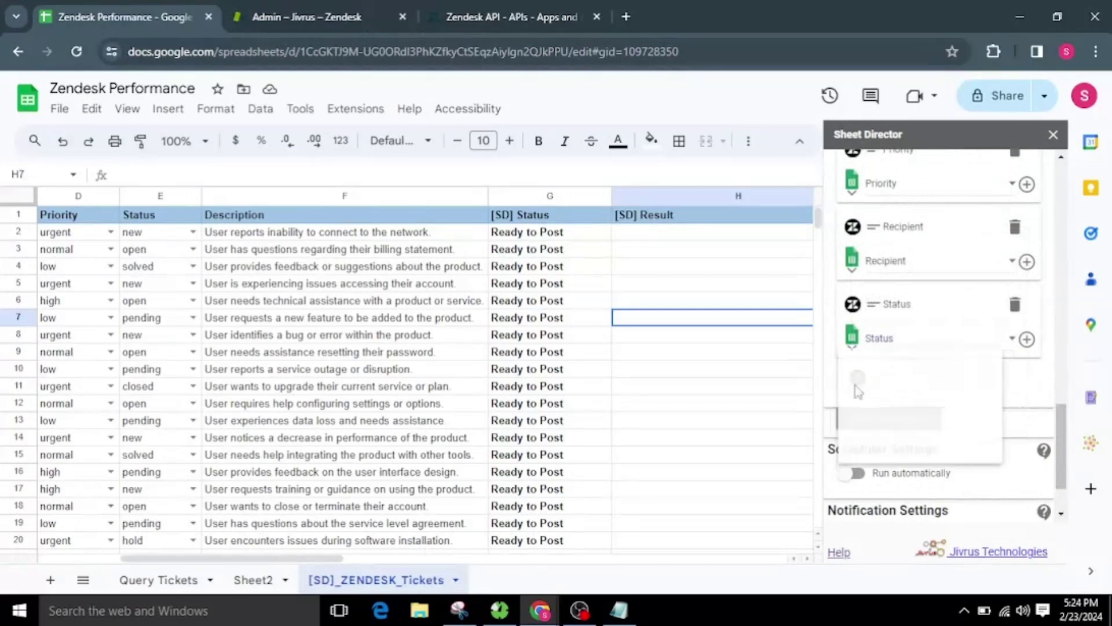
left_click(1042, 386)
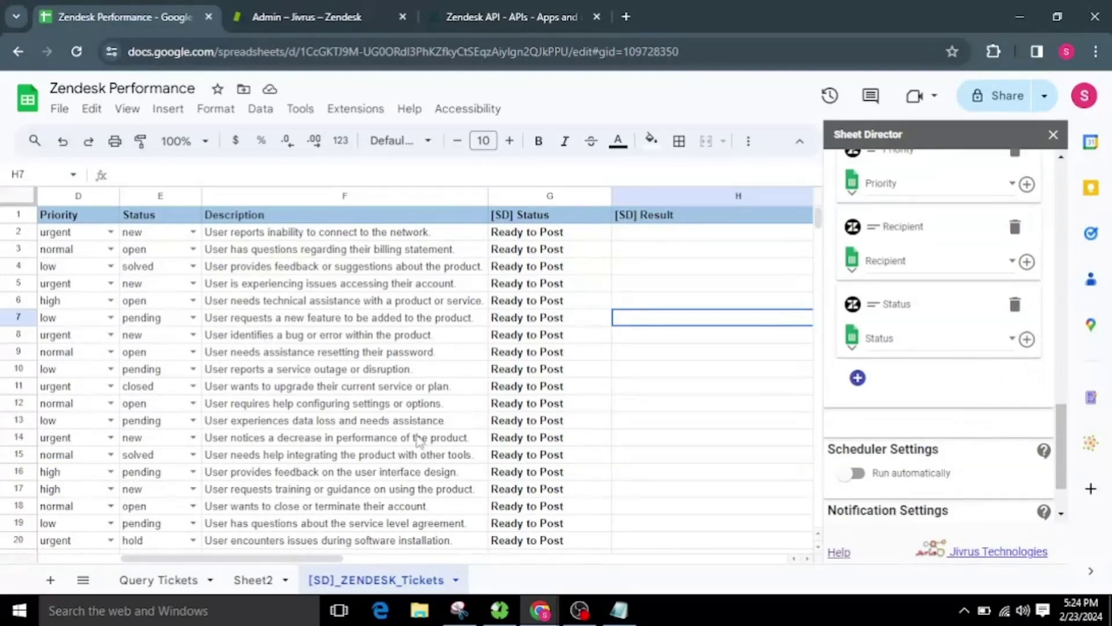
Step: Execute the post service and post the Ready to Post ticket records to Zendesk
scroll(881, 391, "down", 2)
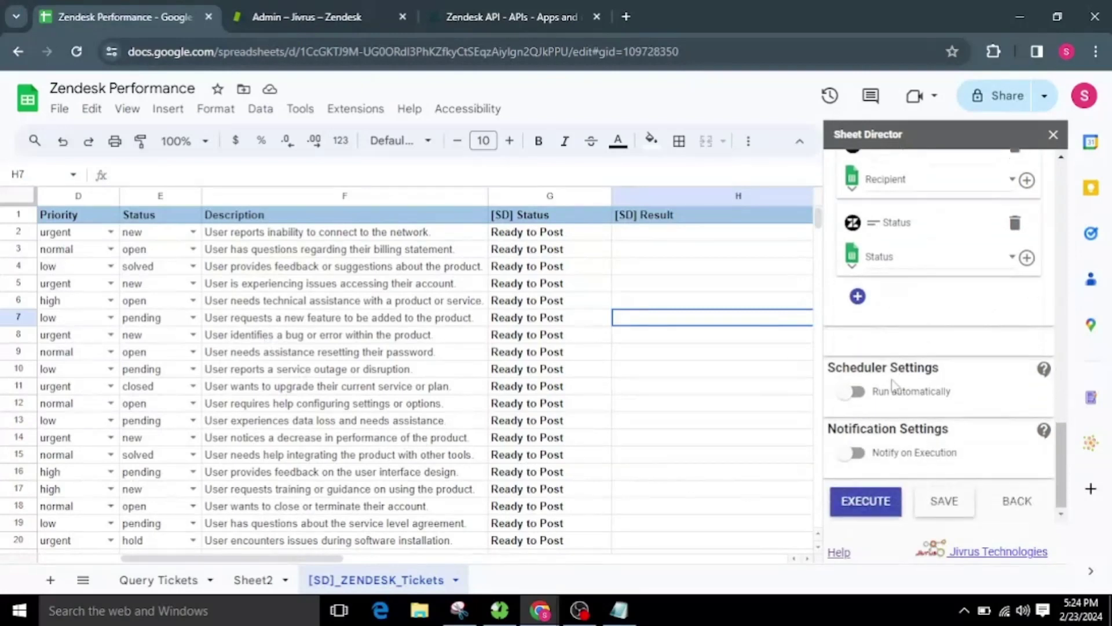
left_click(875, 501)
left_click(878, 502)
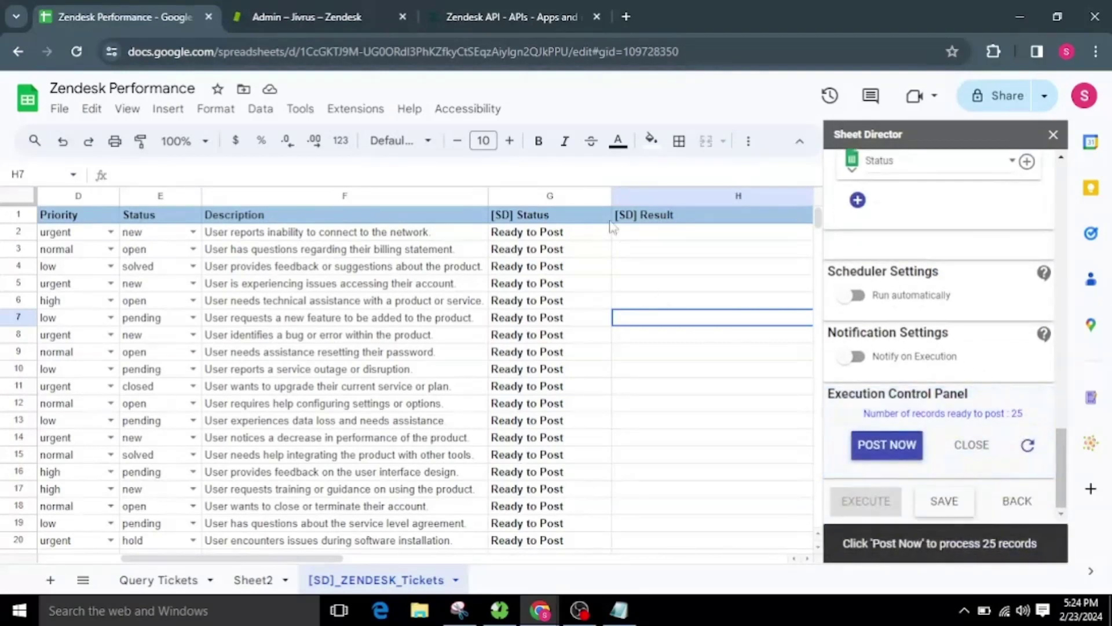
left_click(549, 234)
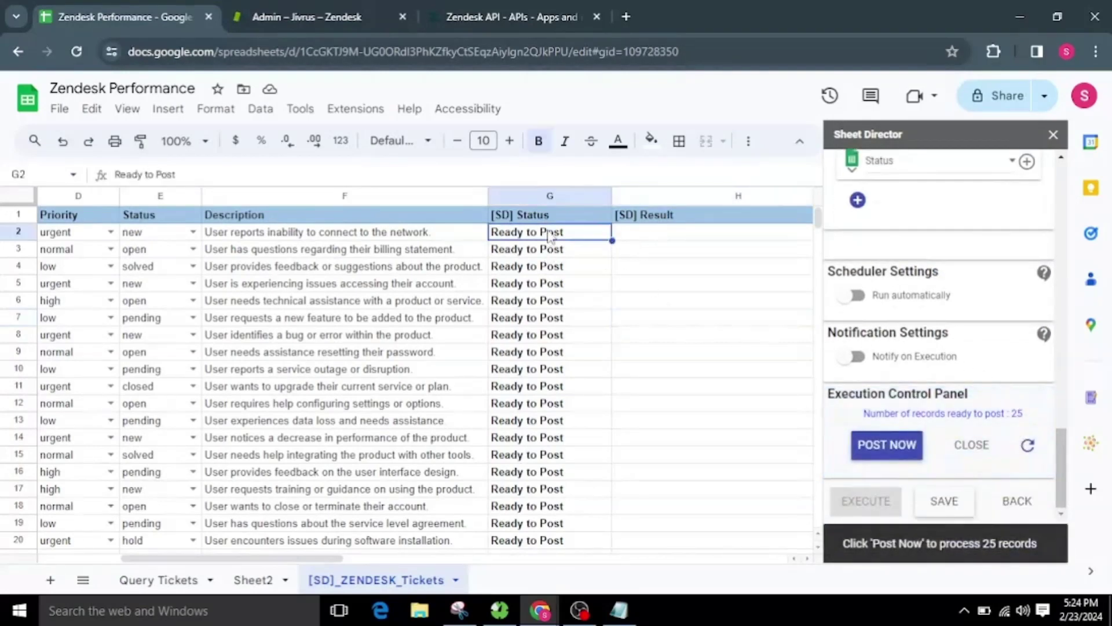
left_click(671, 301)
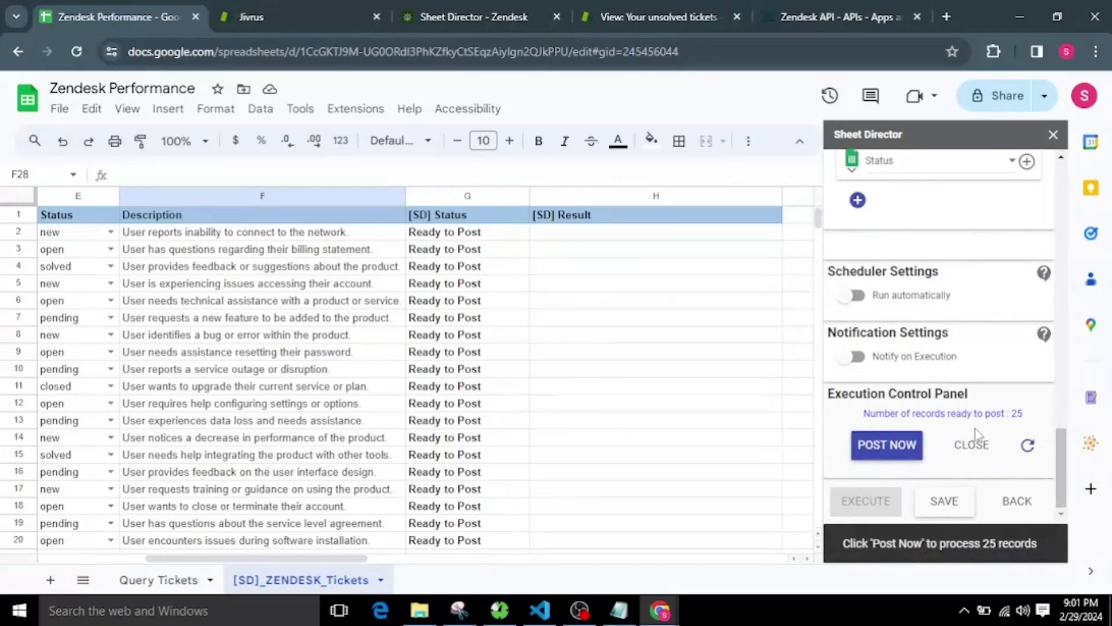
left_click(893, 453)
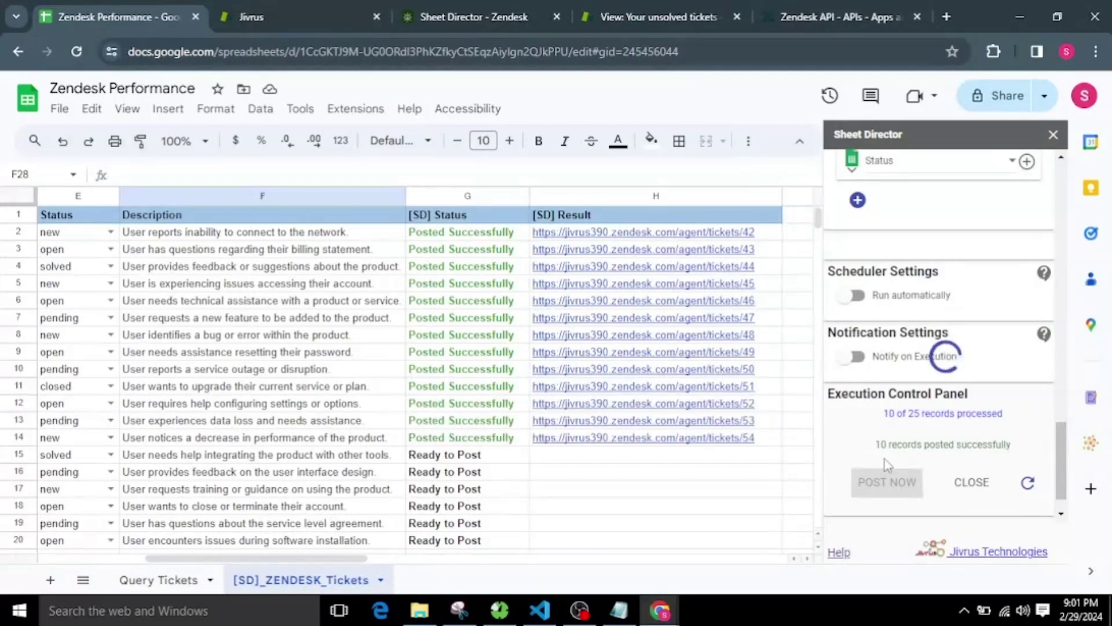
Step: Switch to Zendesk and look through the posted tickets in the Your unsolved tickets view
left_click(480, 17)
left_click(625, 22)
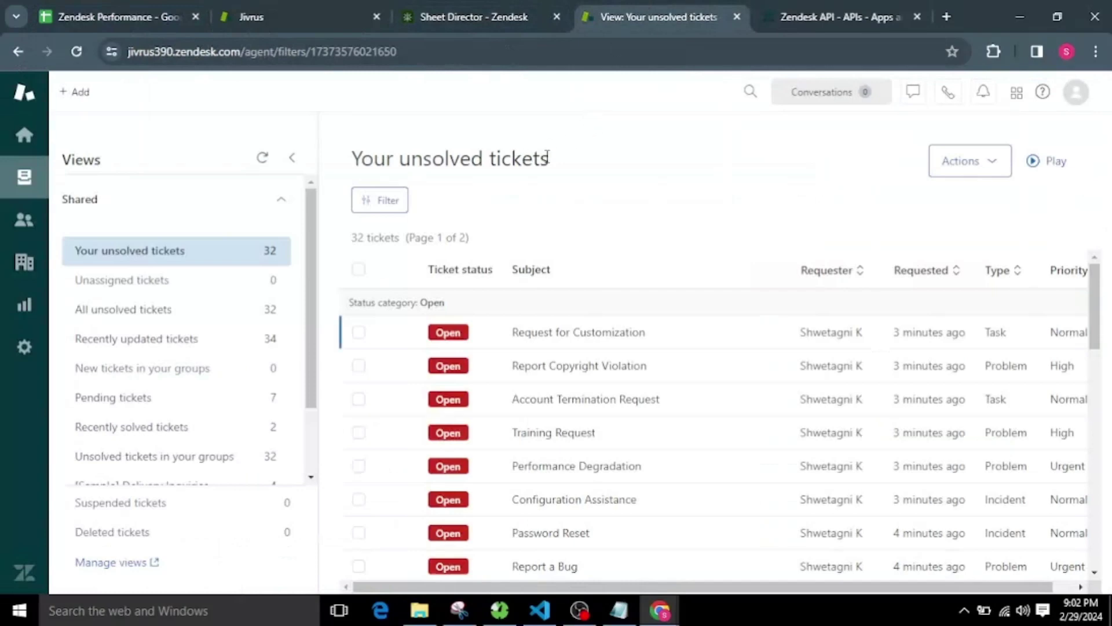
scroll(616, 440, "down", 3)
scroll(619, 448, "up", 3)
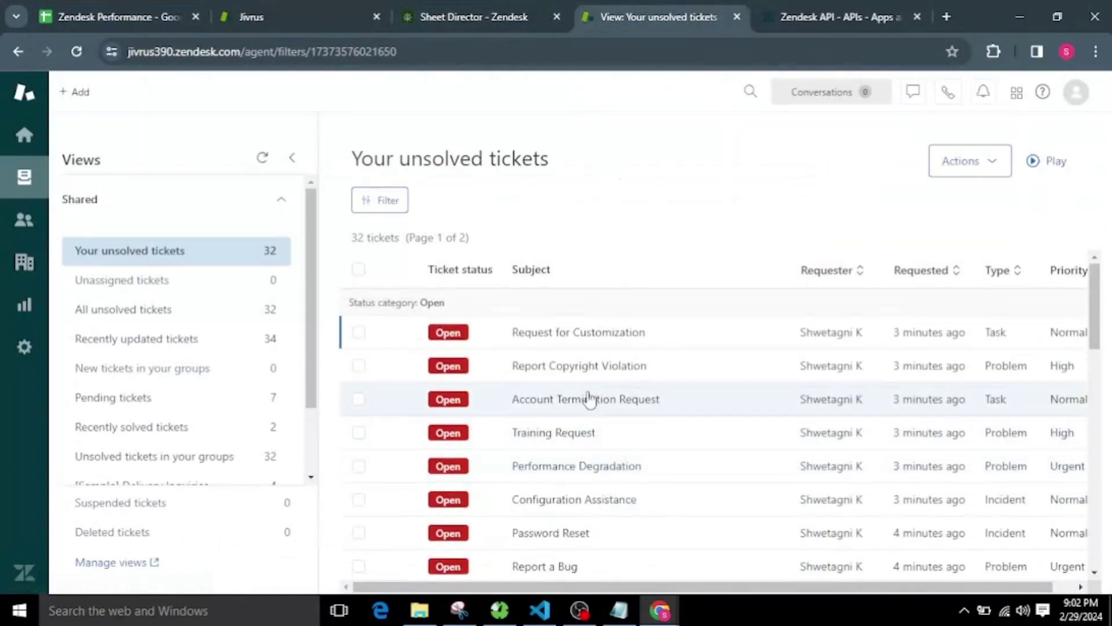
Step: Return to the Zendesk Performance spreadsheet and review the posted ticket rows with their status and result columns
left_click(100, 17)
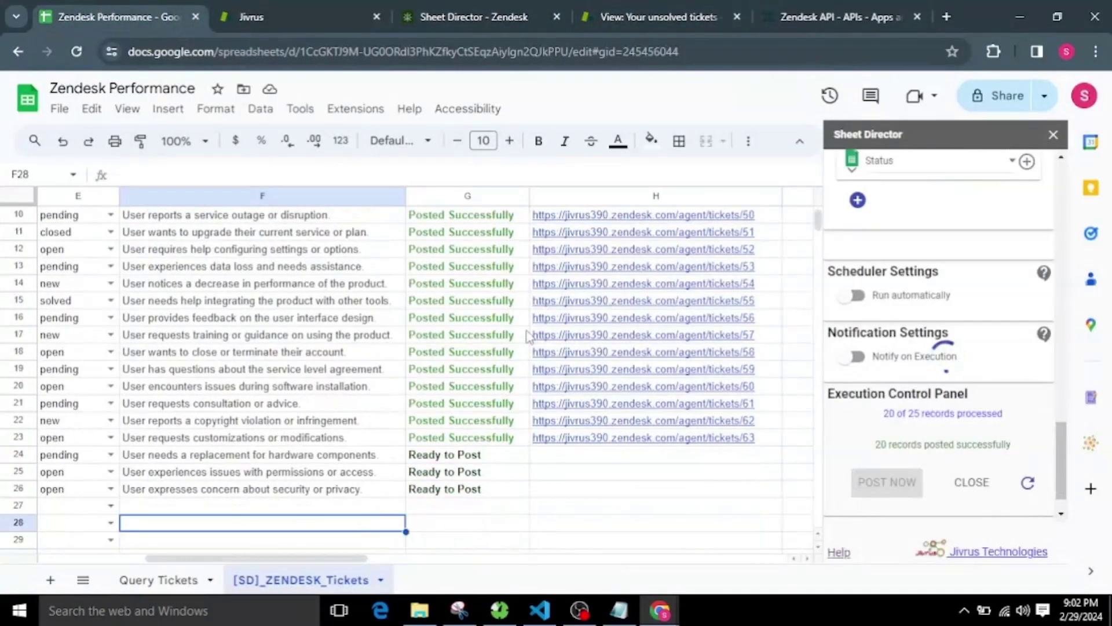
scroll(516, 429, "up", 3)
scroll(405, 463, "left", 3)
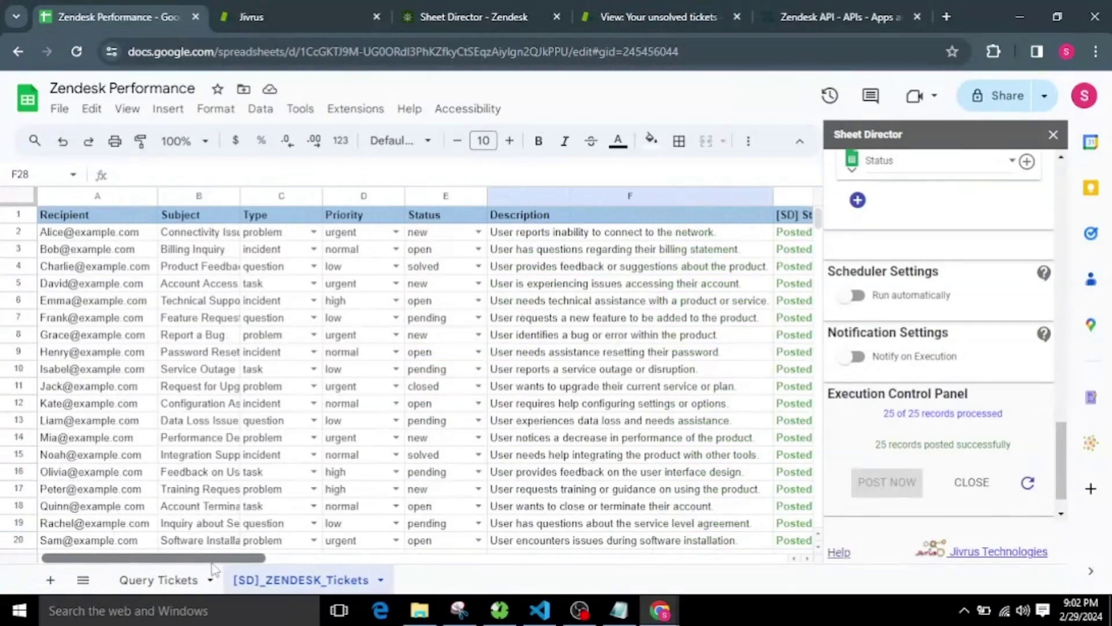
scroll(348, 522, "right", 3)
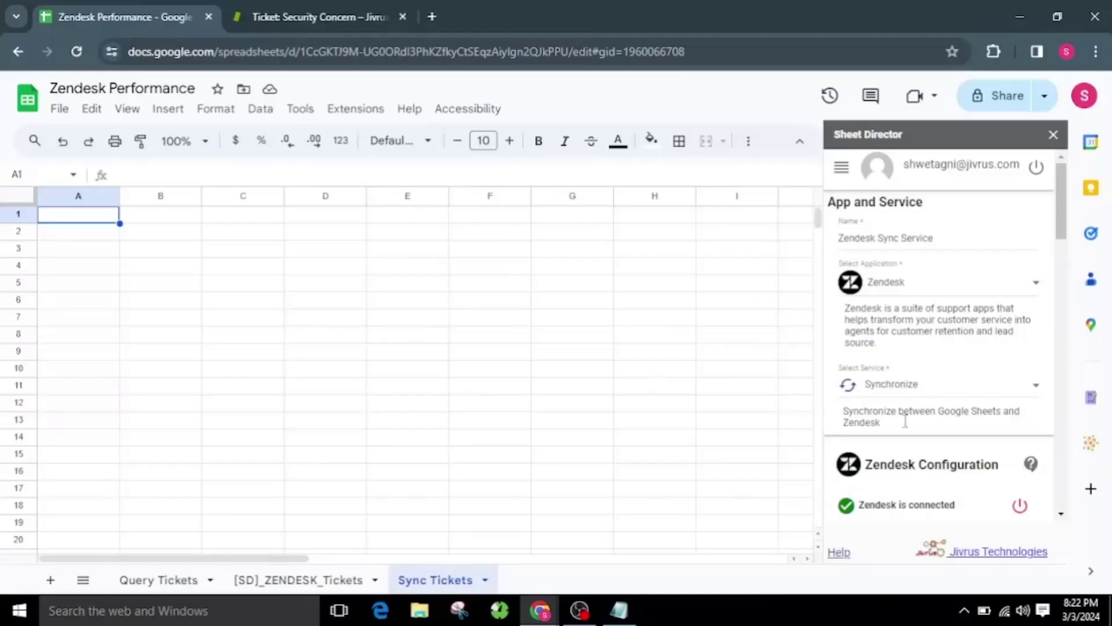
Step: Review the name, application and selected service of the Zendesk Sync Service
left_click(901, 242)
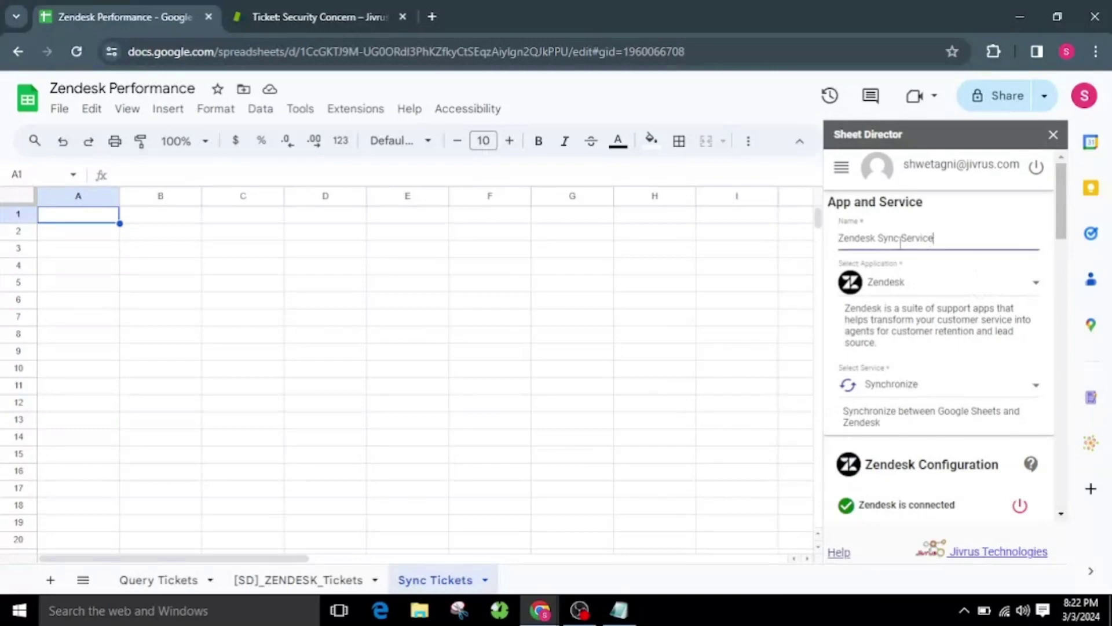
triple_click(900, 242)
left_click(900, 242)
scroll(869, 365, "down", 1)
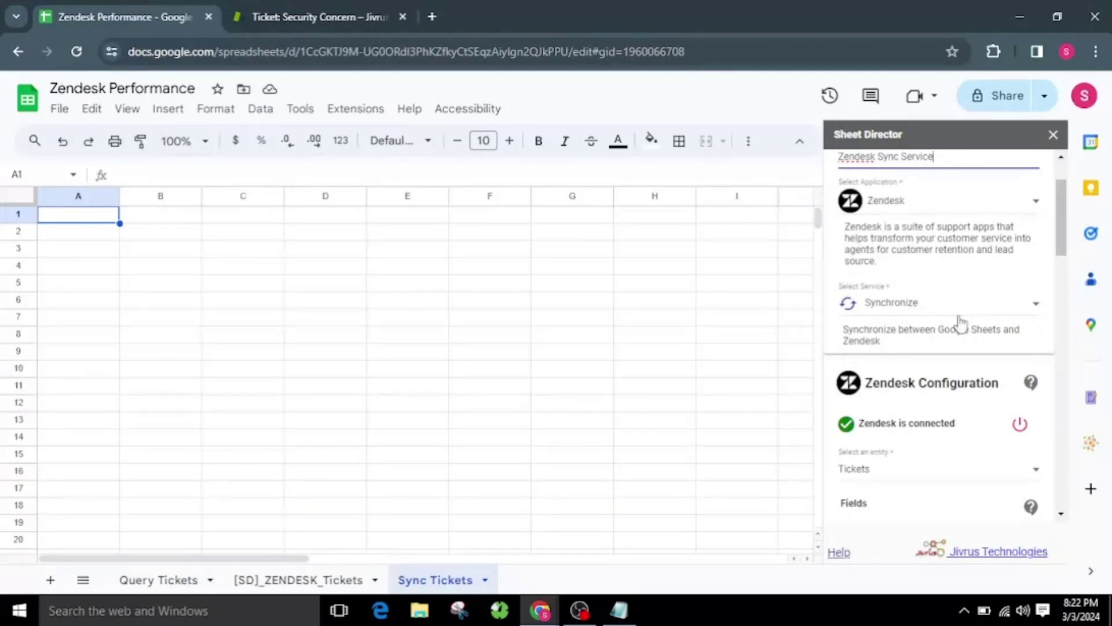
Step: Pick the Tickets fields Description, Id, Priority, Raw Subject, Recipient, Subject, Status, Url and Type for the sync service
scroll(961, 324, "down", 2)
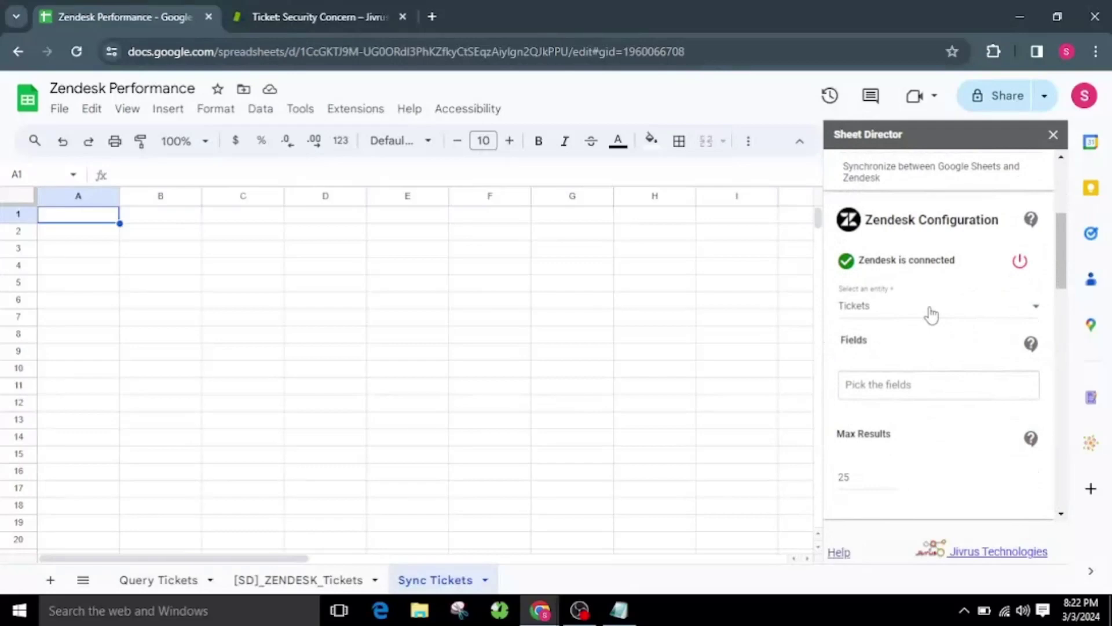
left_click(911, 387)
left_click(905, 414)
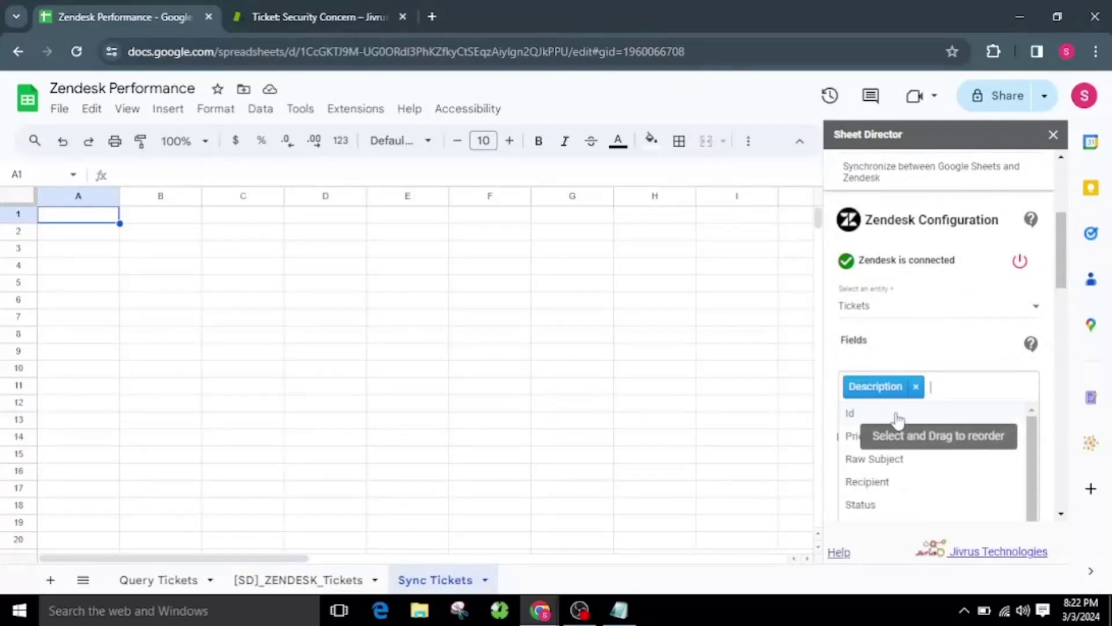
left_click(900, 413)
left_click(869, 439)
left_click(867, 446)
left_click(867, 458)
left_click(862, 472)
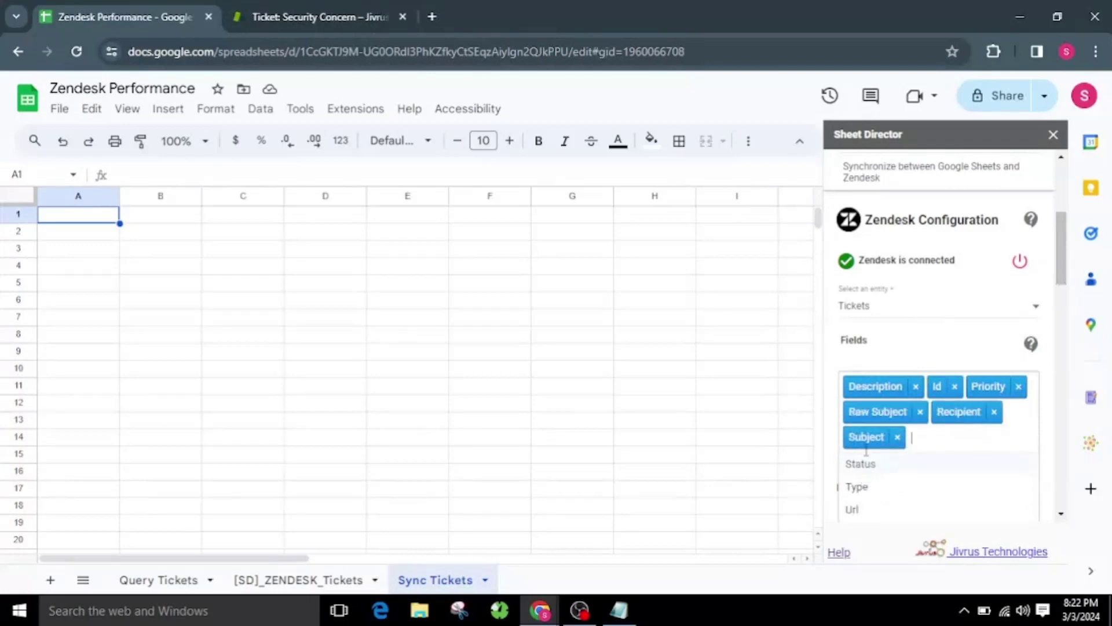
left_click(860, 481)
left_click(858, 488)
left_click(866, 463)
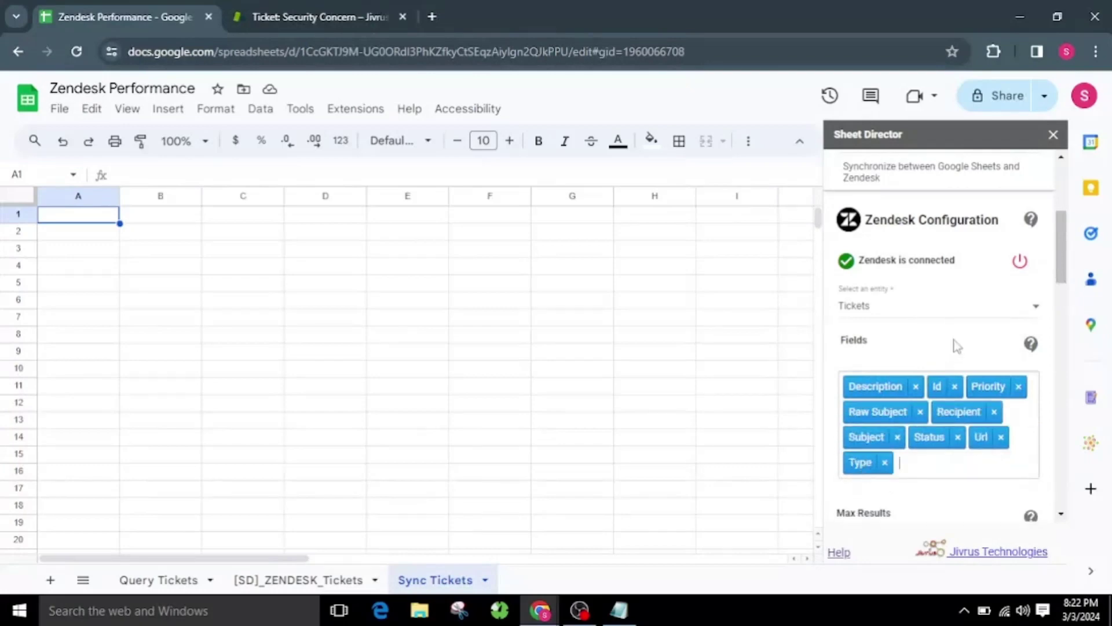
Step: Examine the Max Results setting and the synchronization key, comparing the key with the picked fields
scroll(957, 346, "down", 3)
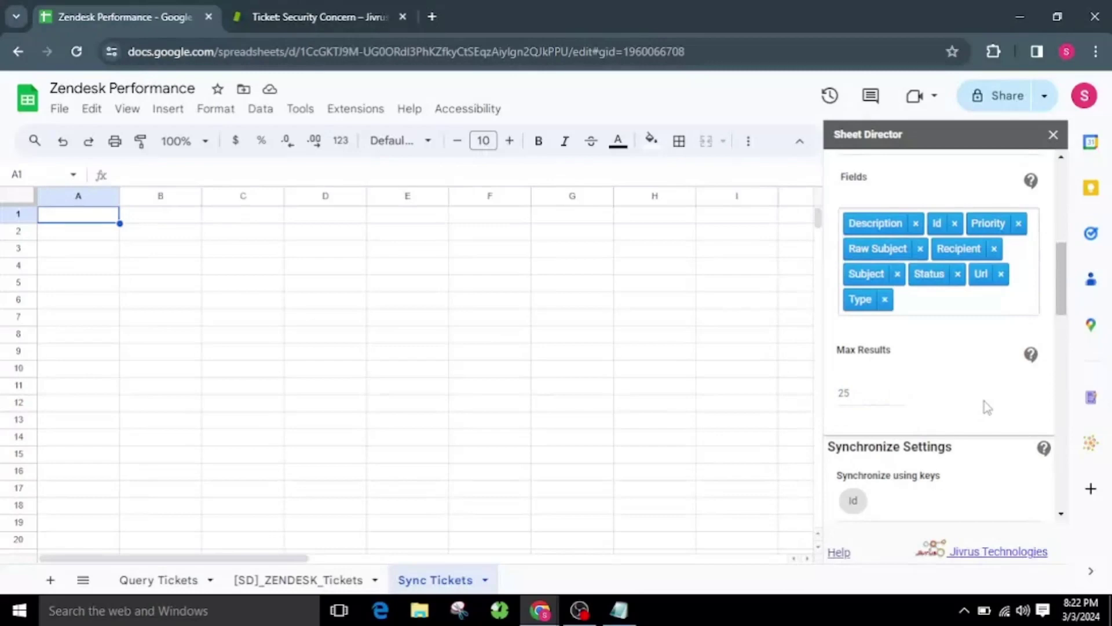
scroll(984, 401, "down", 2)
scroll(984, 400, "down", 2)
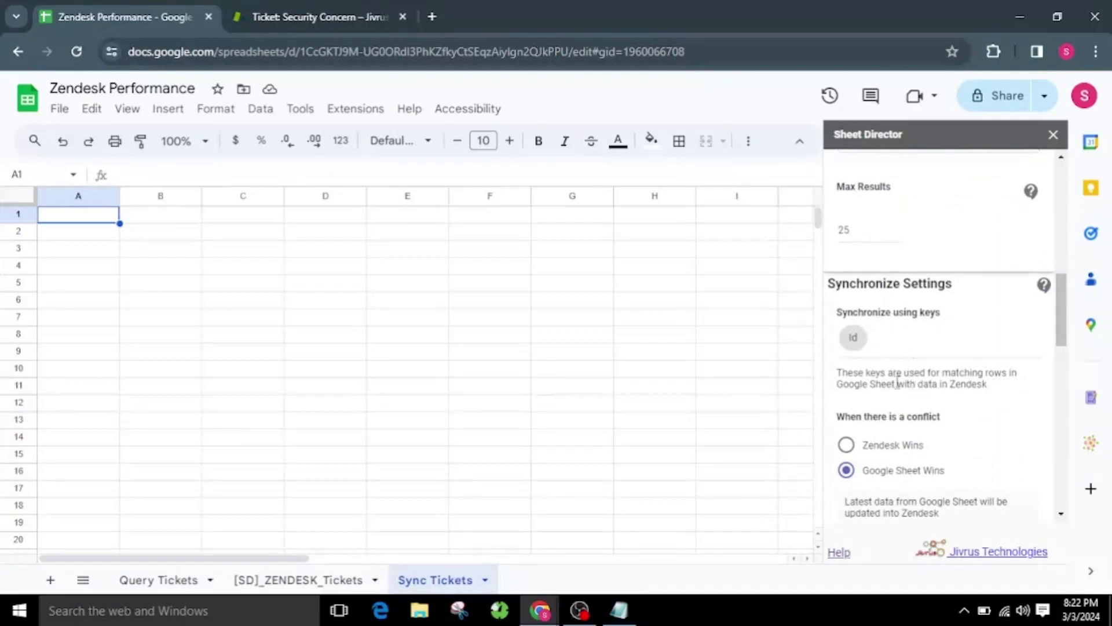
scroll(897, 383, "up", 5)
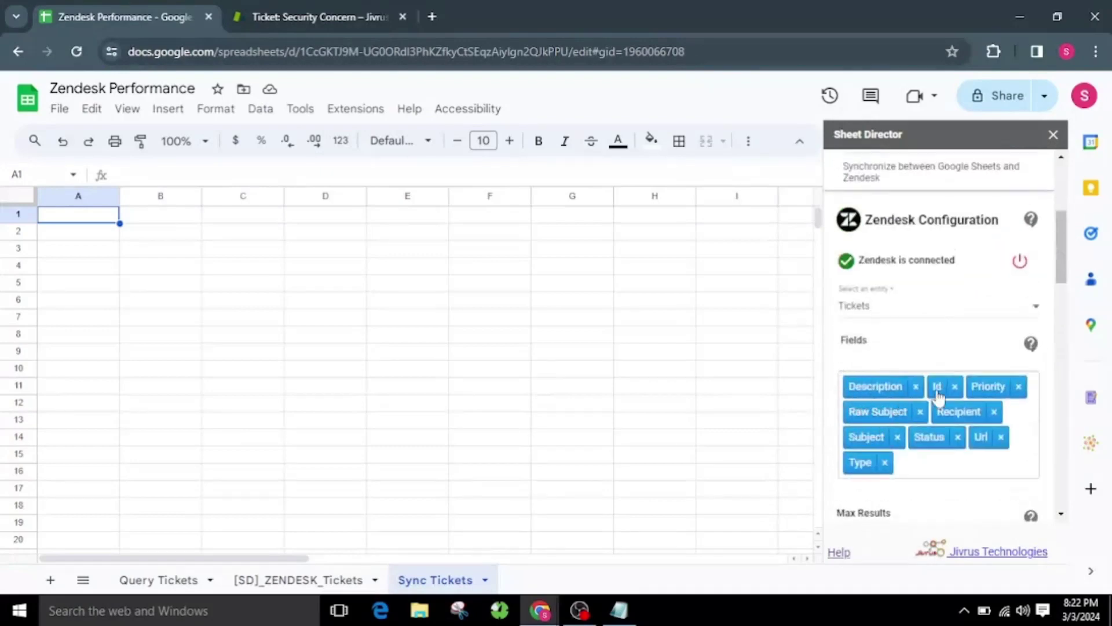
scroll(938, 397, "down", 5)
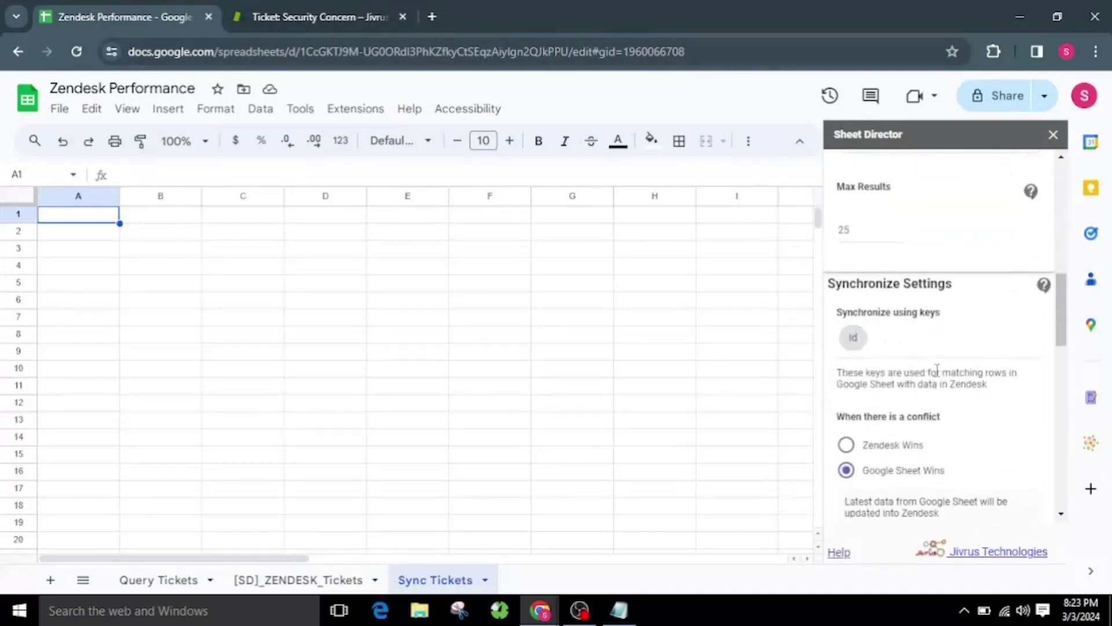
scroll(936, 374, "down", 2)
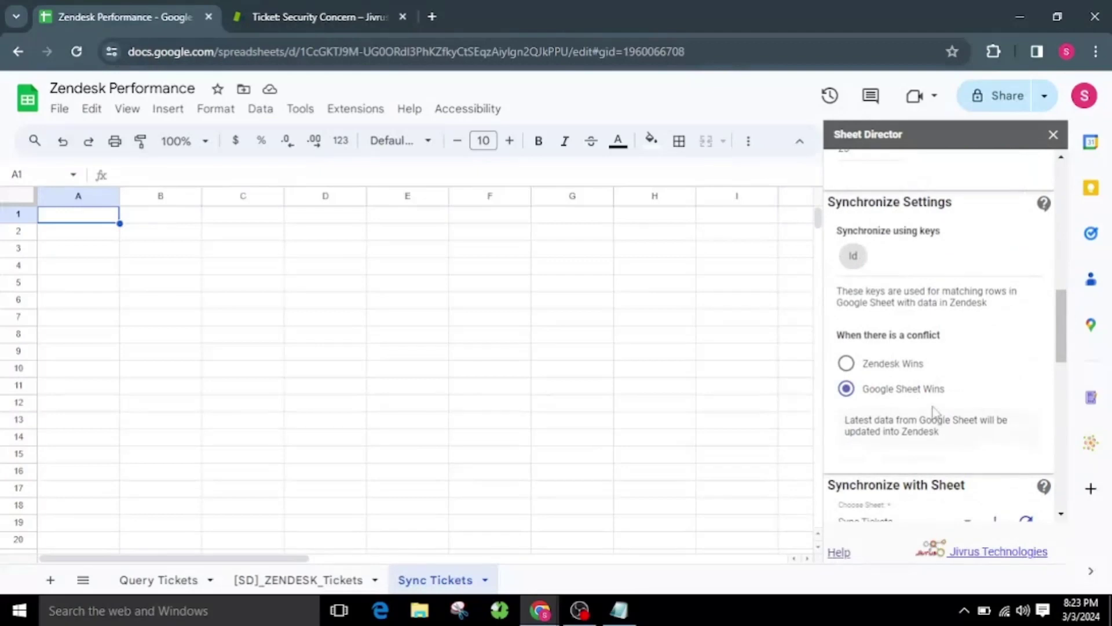
scroll(934, 412, "down", 2)
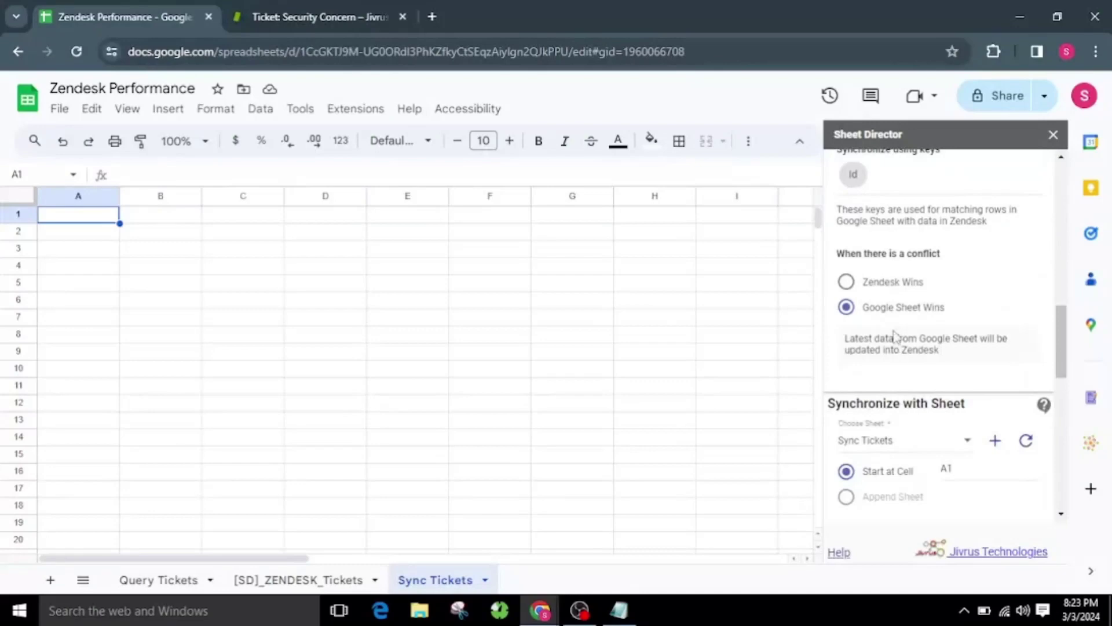
Step: Compare the descriptions of the Zendesk Wins and Google Sheet Wins conflict options, ending with Google Sheet Wins selected
left_click(889, 282)
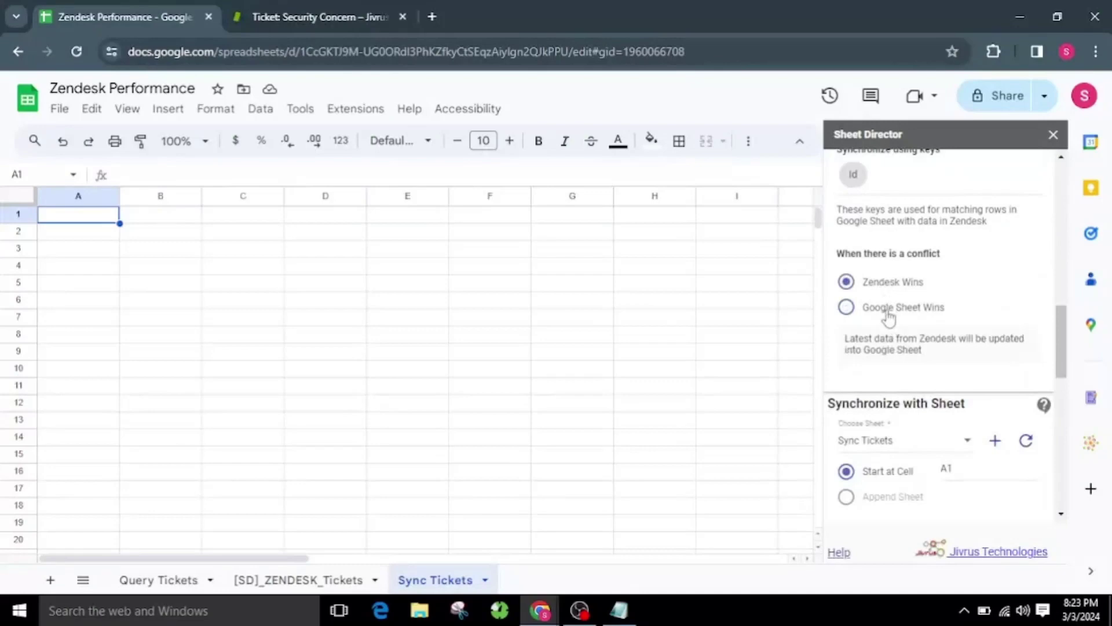
left_click(888, 309)
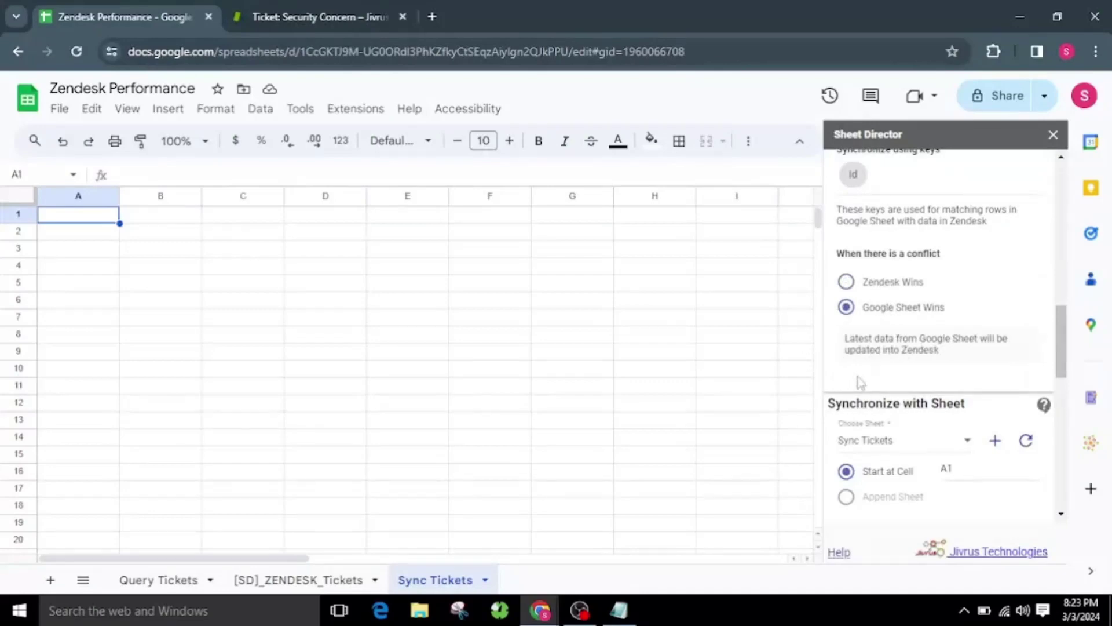
left_click(903, 289)
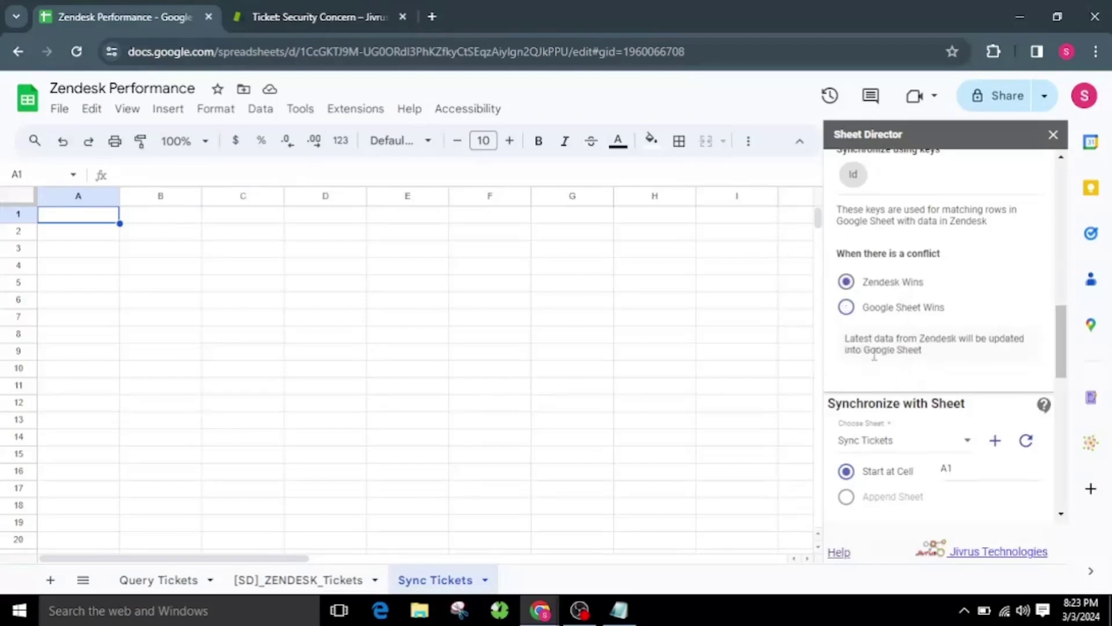
left_click_drag(841, 338, 970, 360)
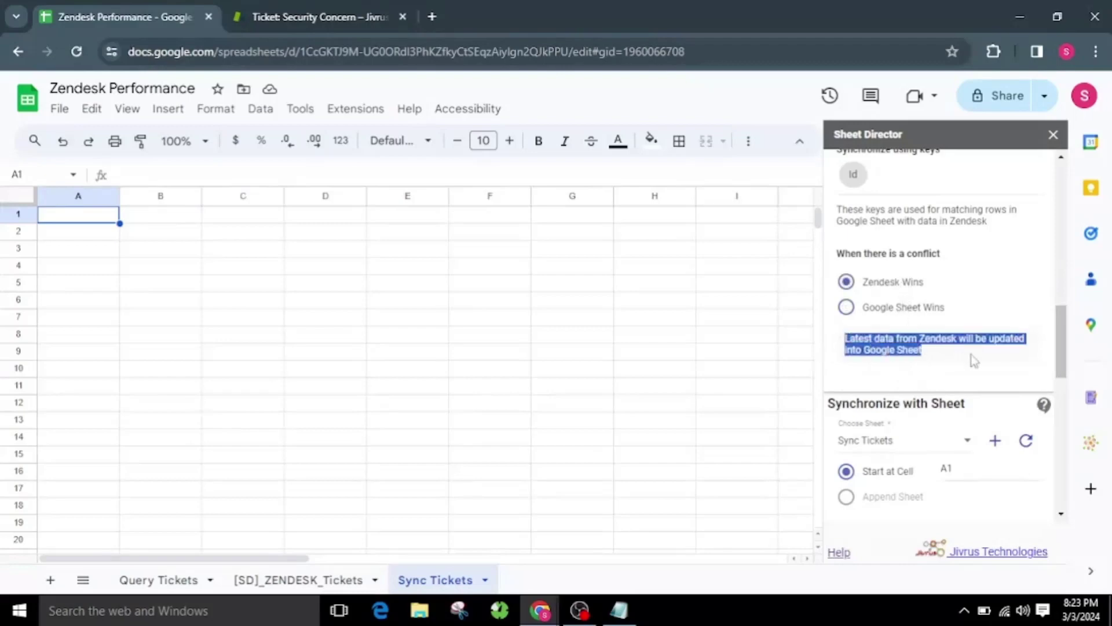
left_click(895, 362)
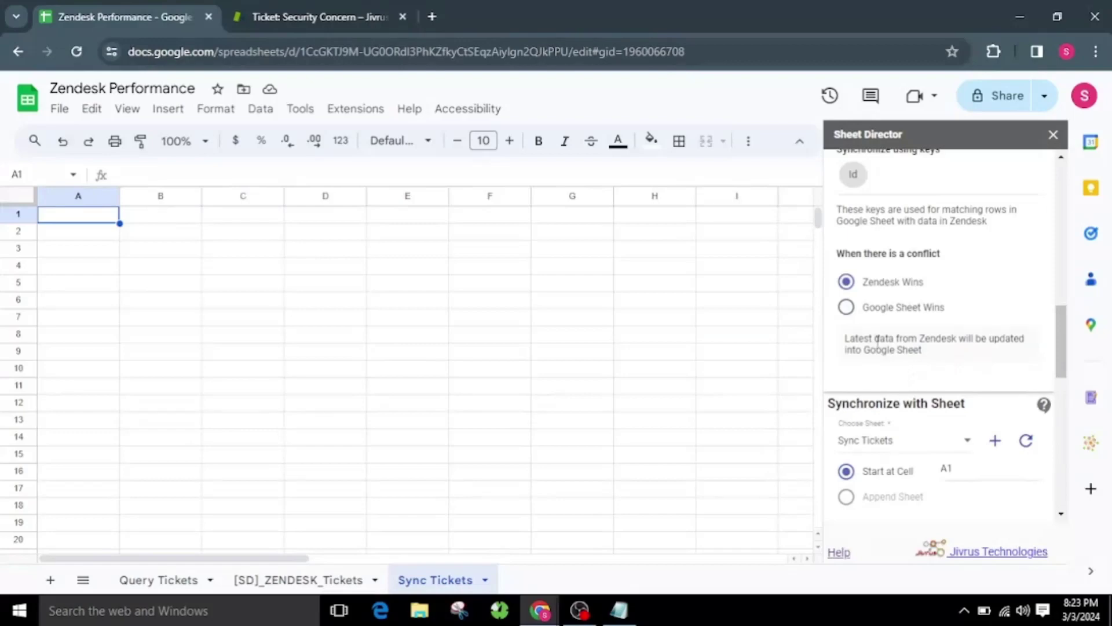
left_click(847, 307)
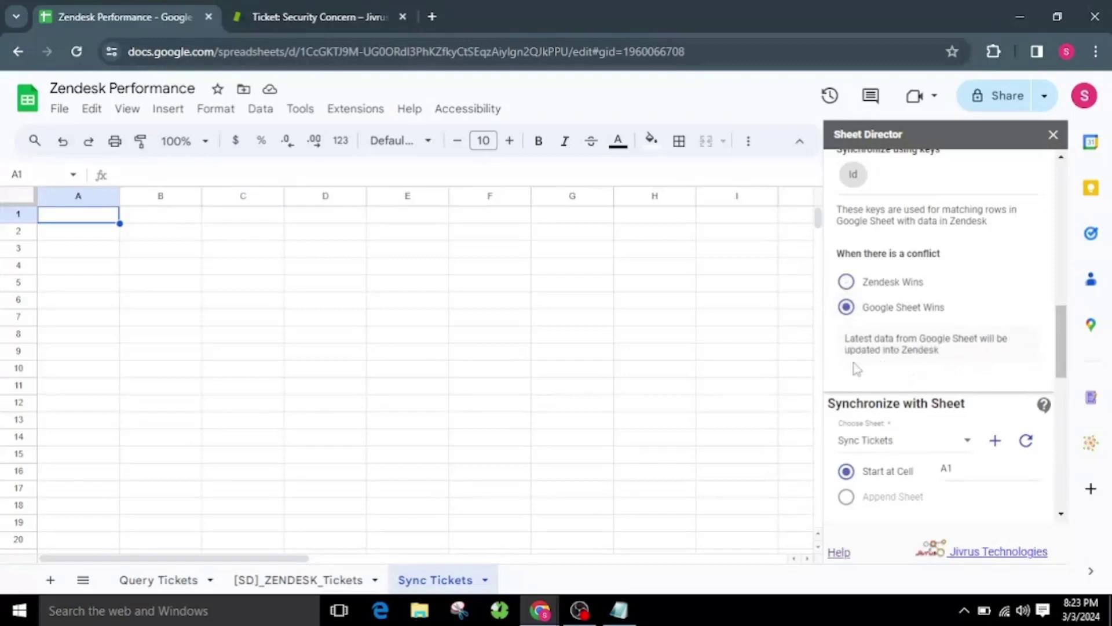
left_click_drag(837, 339, 1007, 356)
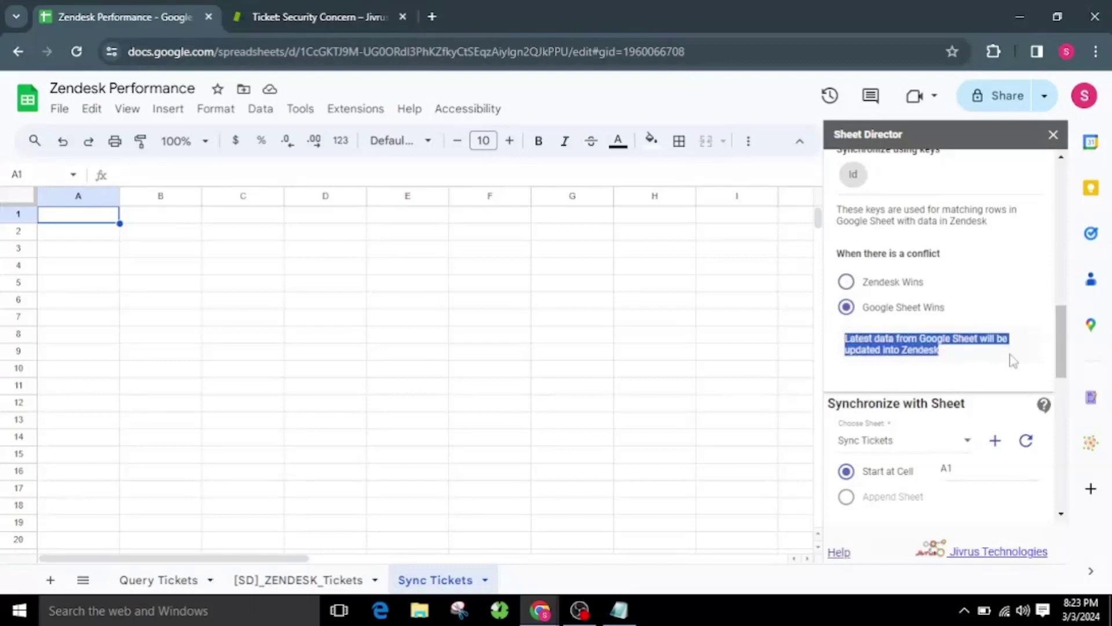
left_click(977, 364)
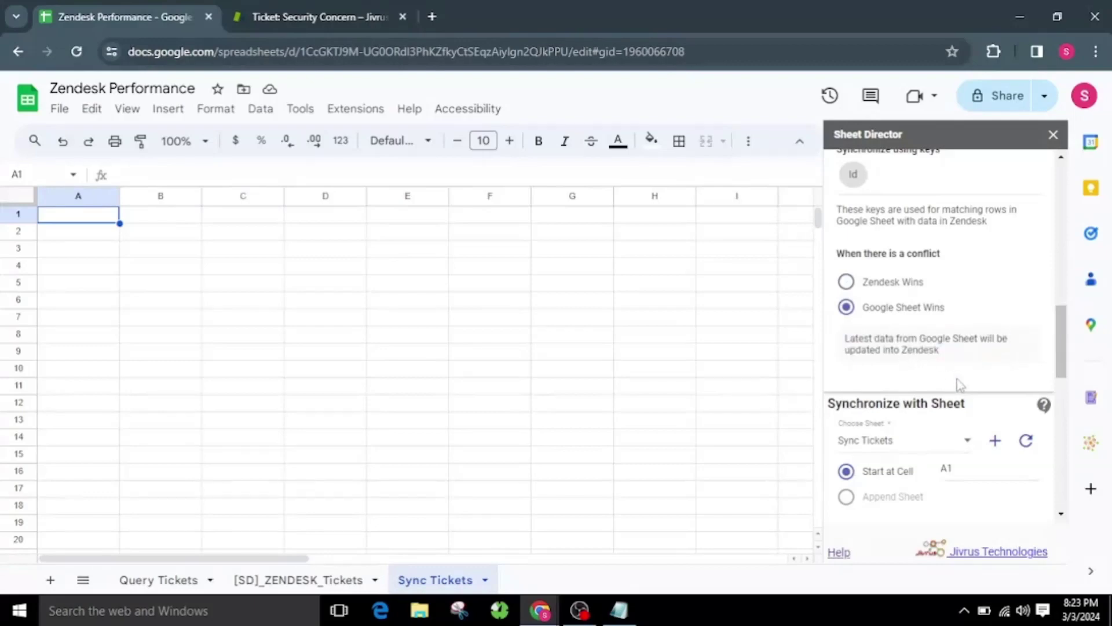
scroll(959, 384, "down", 1)
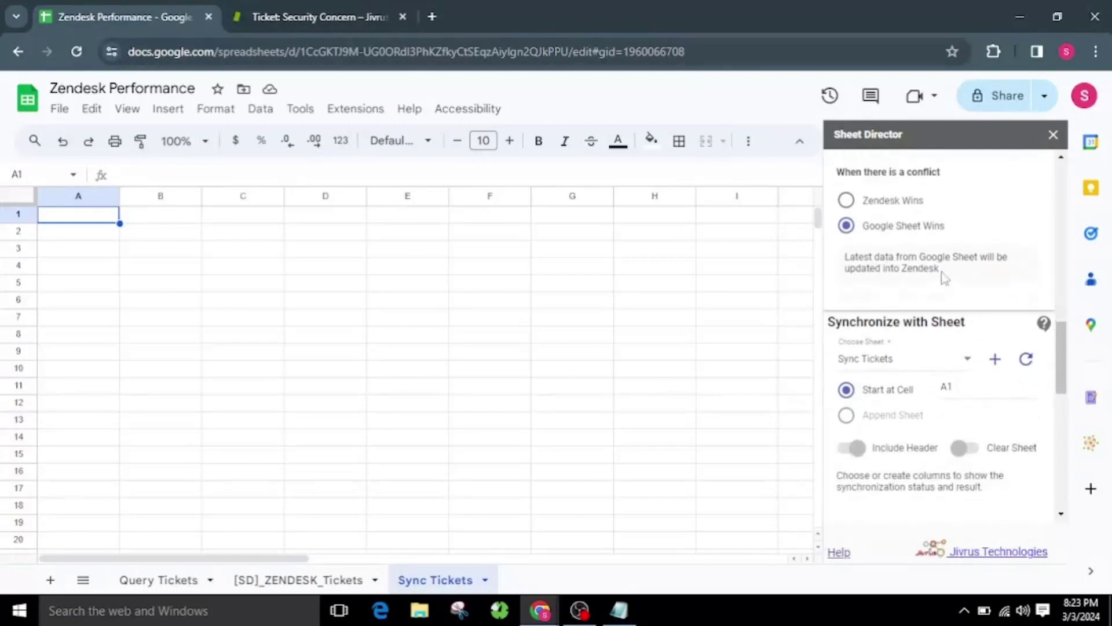
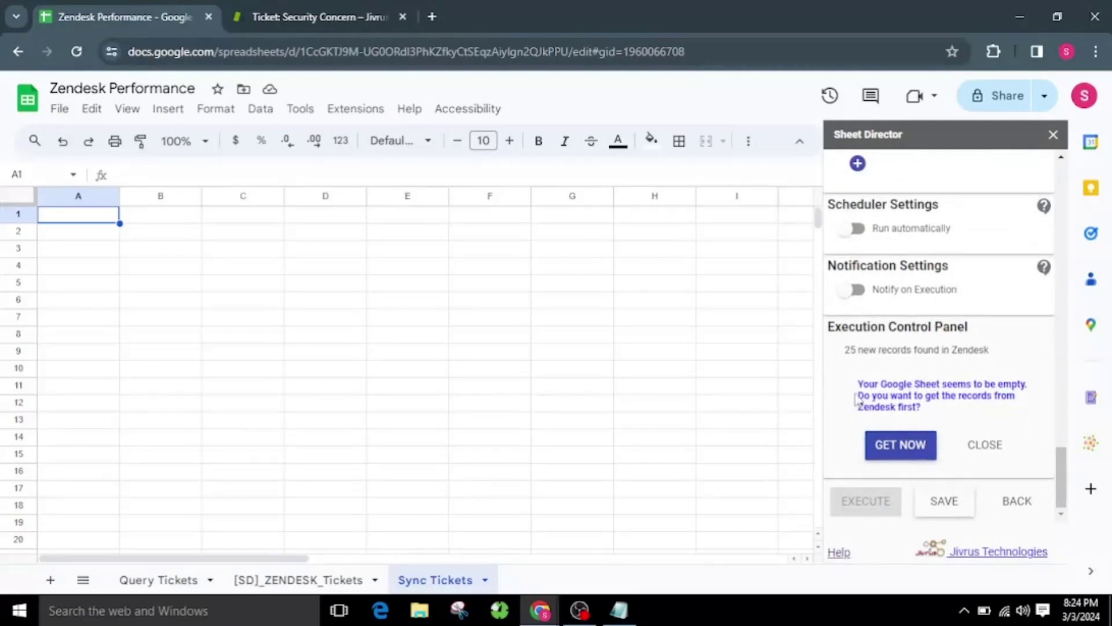
Step: Read the empty-sheet prompt and get the Zendesk ticket records into the Sync Tickets sheet first
left_click_drag(853, 382, 954, 416)
left_click(958, 418)
left_click(909, 444)
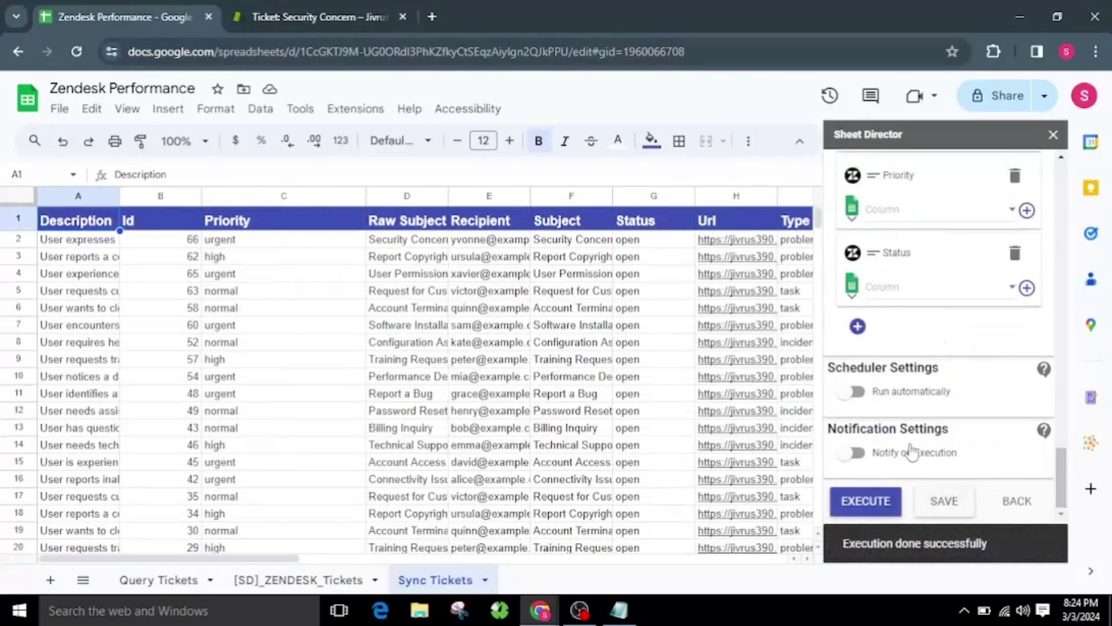
Step: Accept intelligent mapping of the matching Zendesk fields to the sheet columns and review the mapped pairs, including the Priority column choices
scroll(911, 450, "up", 8)
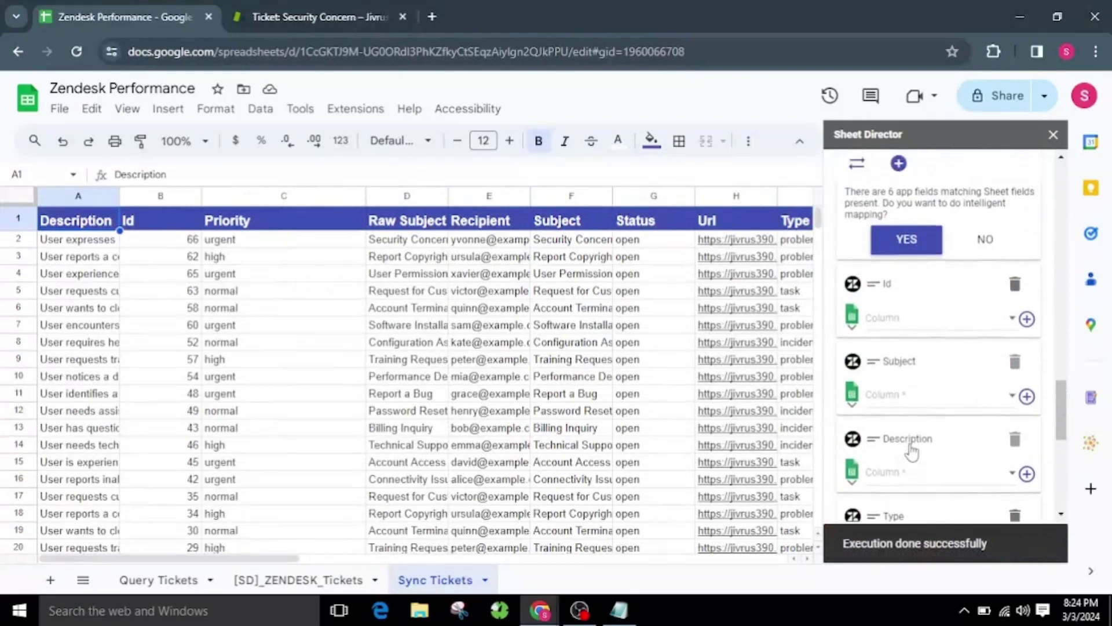
scroll(911, 451, "up", 3)
scroll(951, 427, "down", 2)
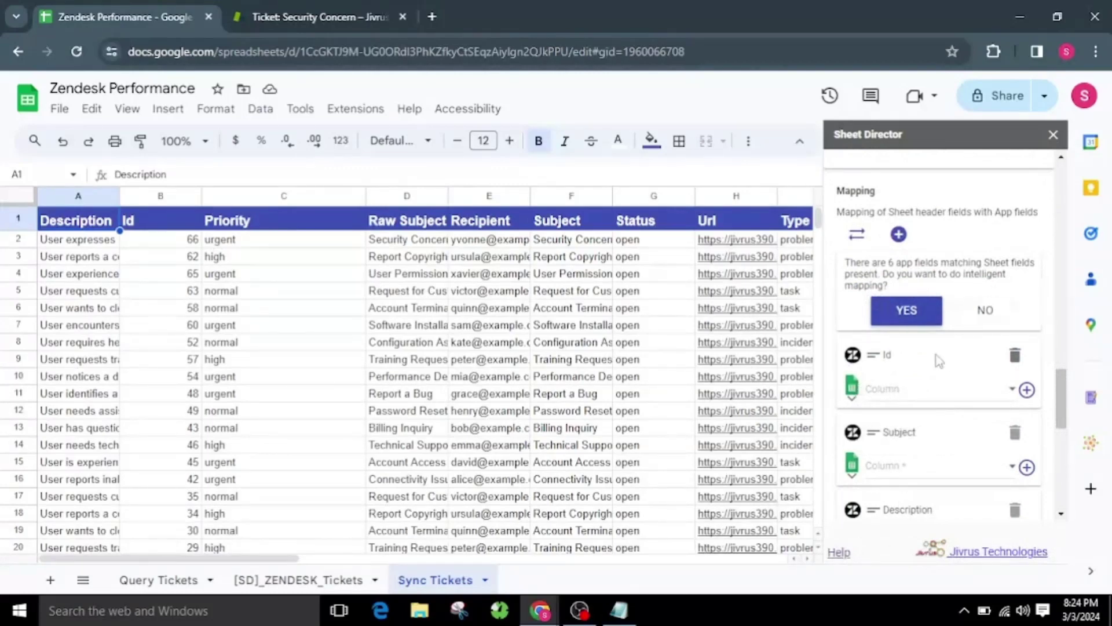
left_click(915, 326)
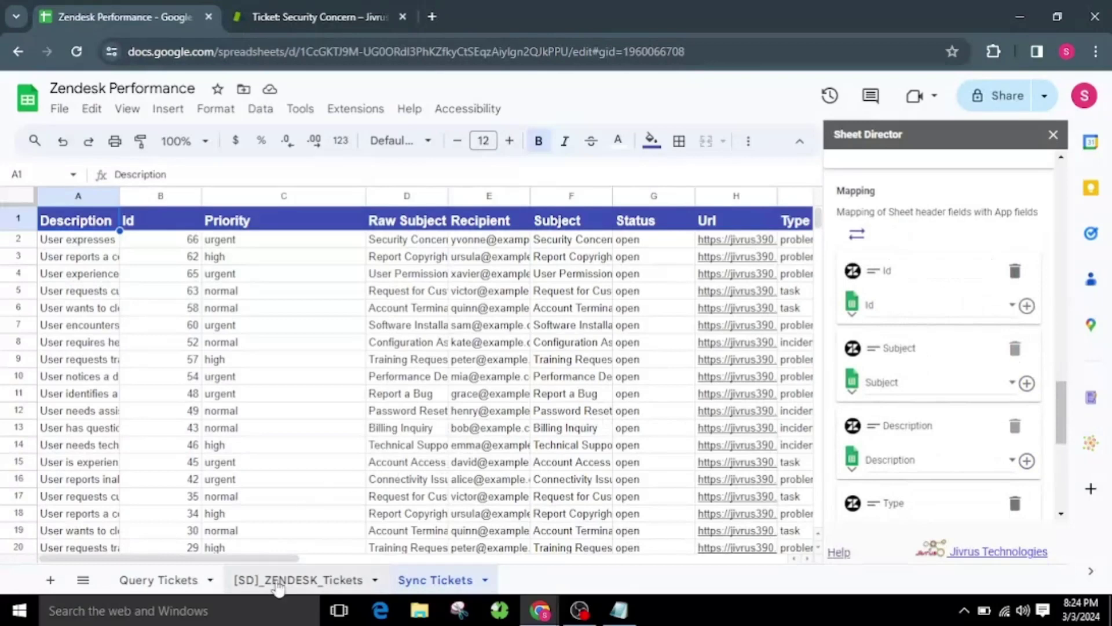
scroll(905, 441, "down", 1)
scroll(905, 441, "down", 5)
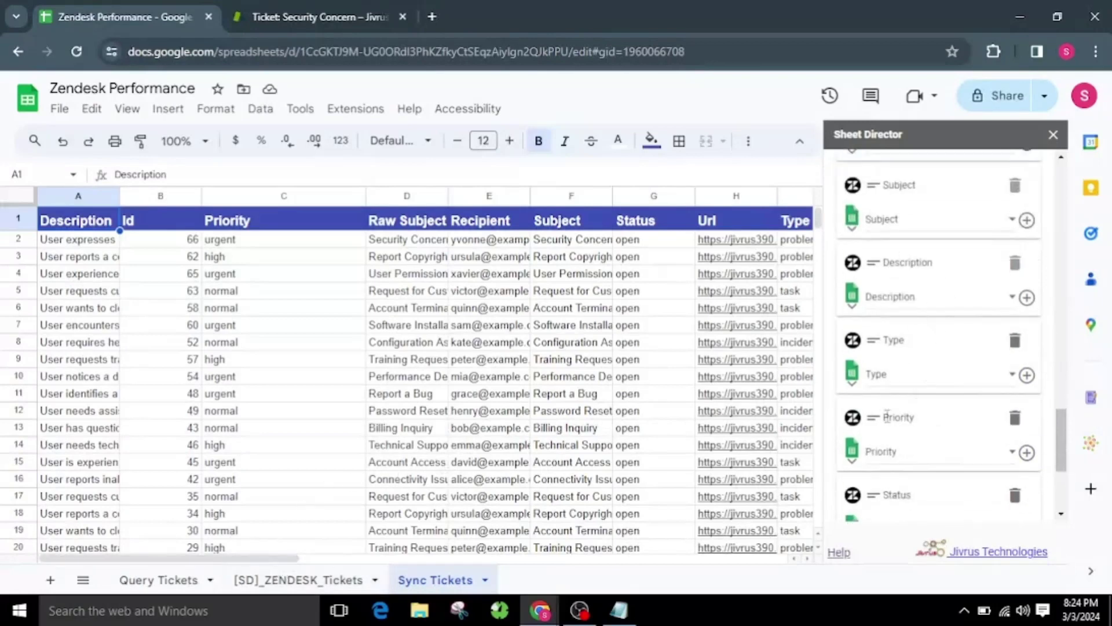
scroll(892, 468, "up", 6)
scroll(892, 468, "up", 4)
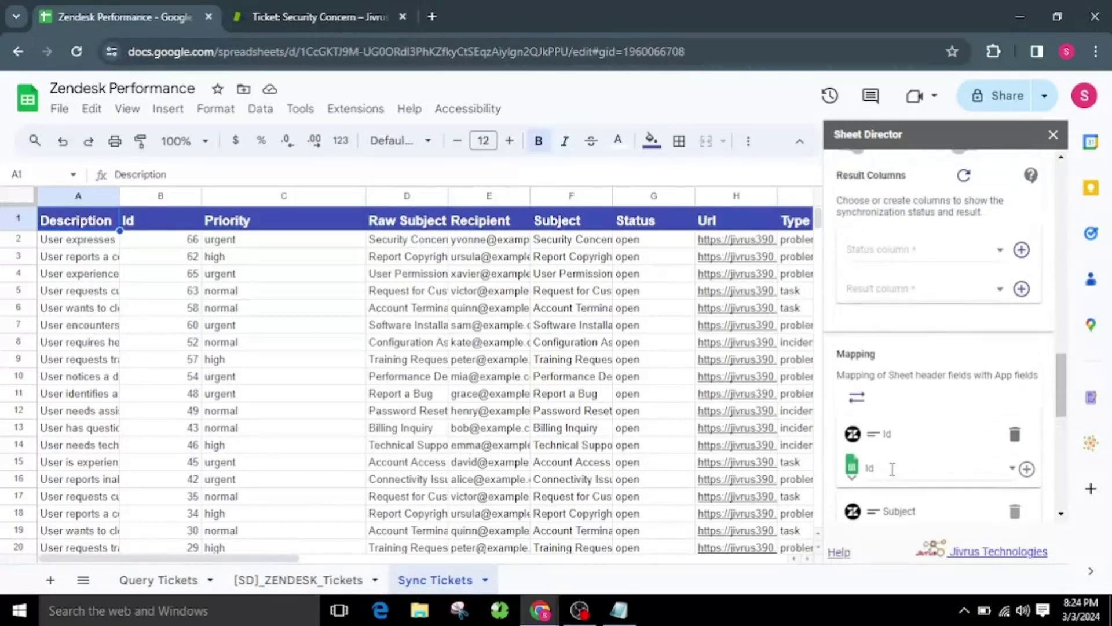
scroll(892, 468, "down", 10)
left_click(901, 456)
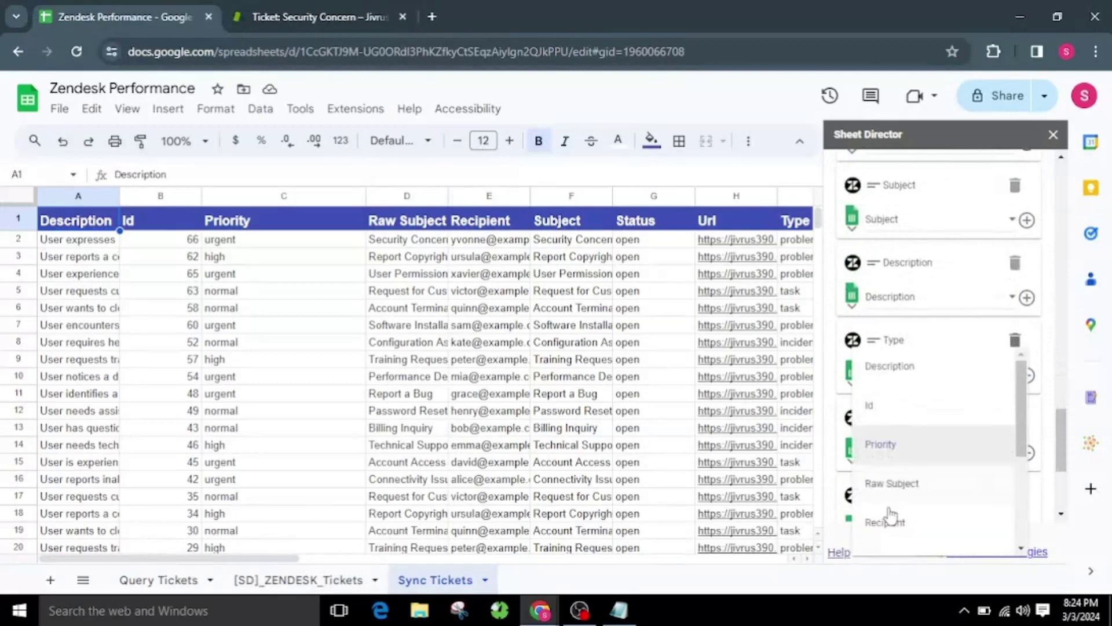
left_click(951, 210)
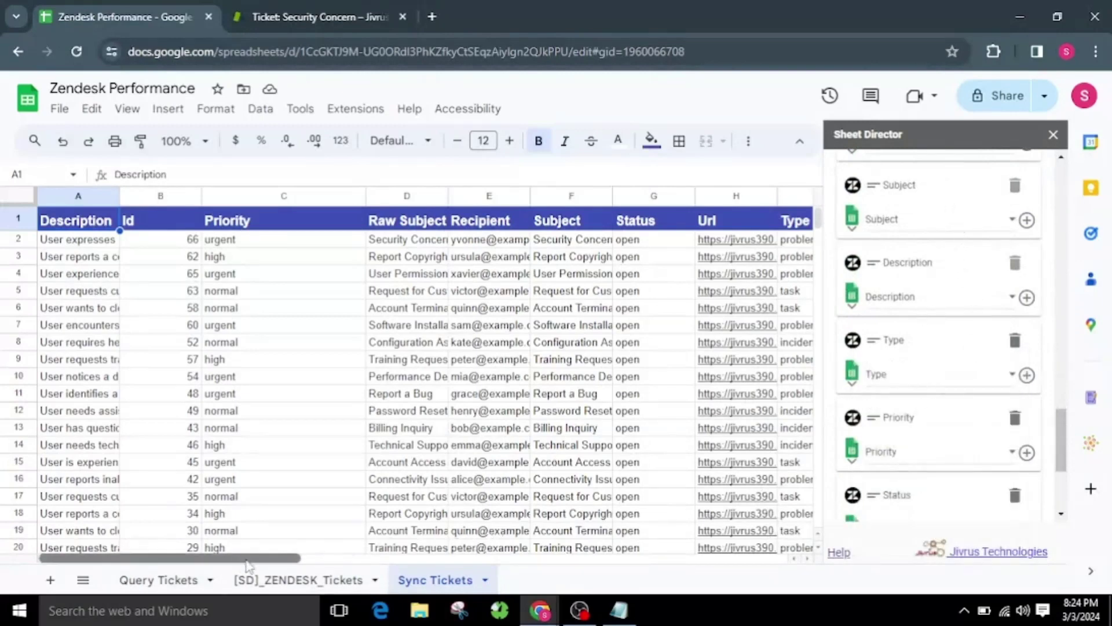
Step: Create the synchronization status and result columns after the Type column in the Sync Tickets sheet
left_click_drag(232, 559, 409, 558)
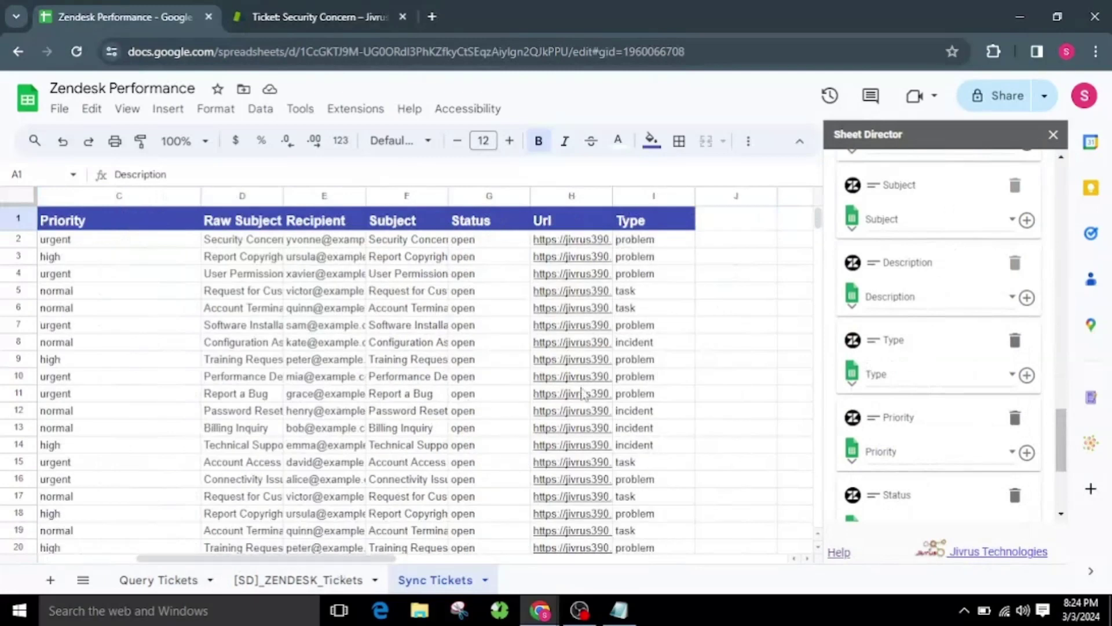
scroll(923, 409, "up", 5)
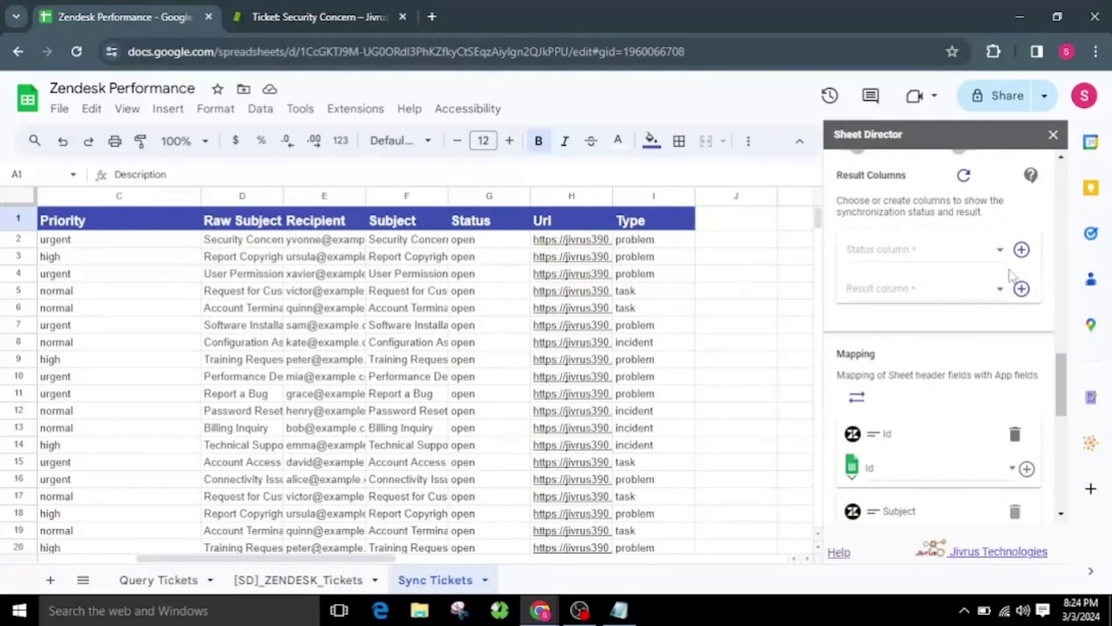
left_click(1021, 289)
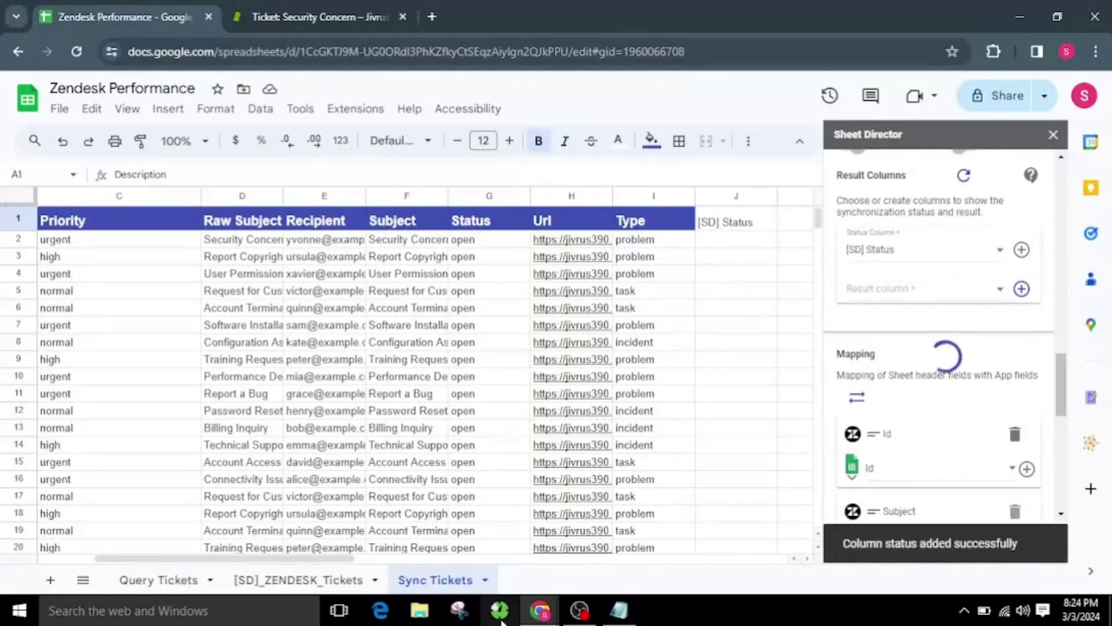
left_click_drag(339, 558, 401, 560)
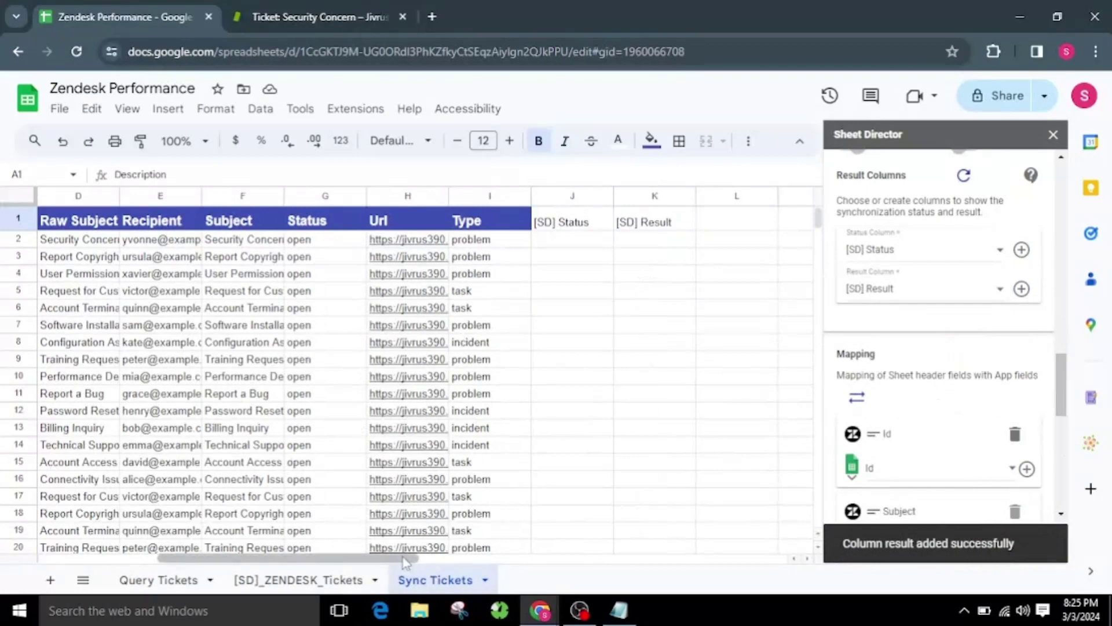
Step: Change the Security Concern ticket in row 2 to priority high and type task
left_click_drag(406, 559, 182, 566)
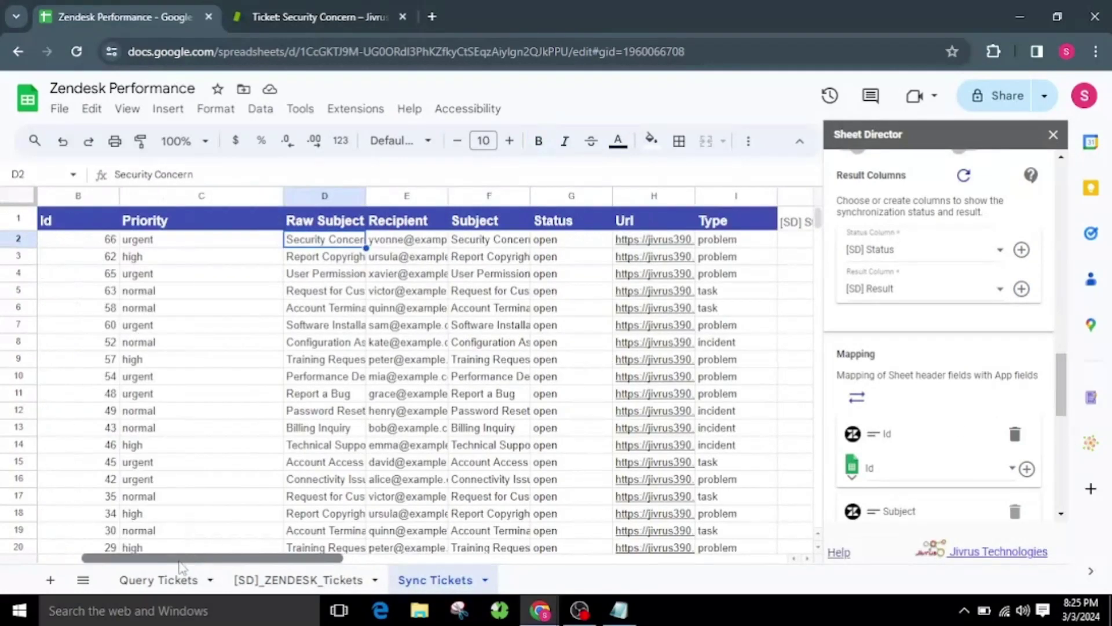
left_click(168, 239)
type("high")
left_click(724, 239)
type("task")
key("Return")
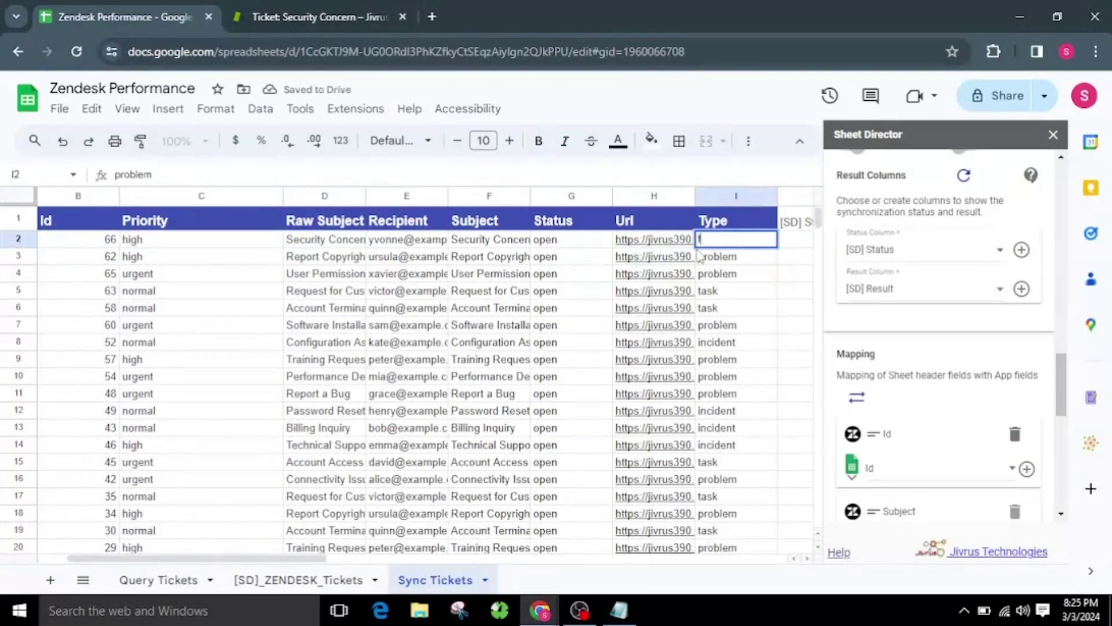
Step: Fill the task type down to rows 3 and 4 and set the priority of both rows to normal
left_click_drag(776, 247, 753, 281)
double_click(132, 256)
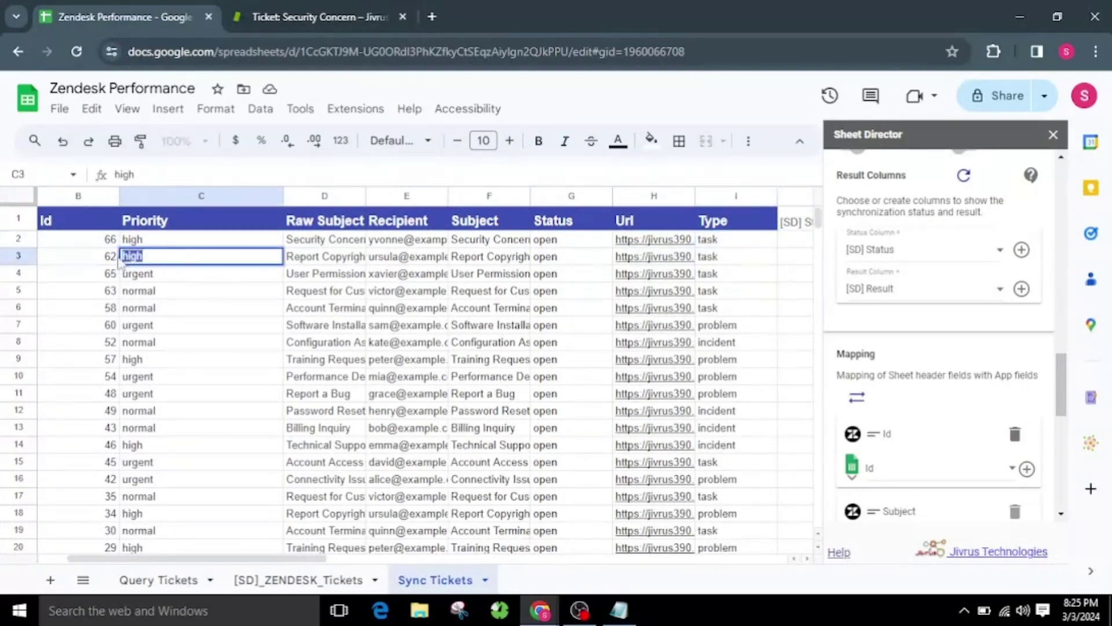
type("normal")
left_click_drag(283, 265, 283, 282)
left_click(231, 325)
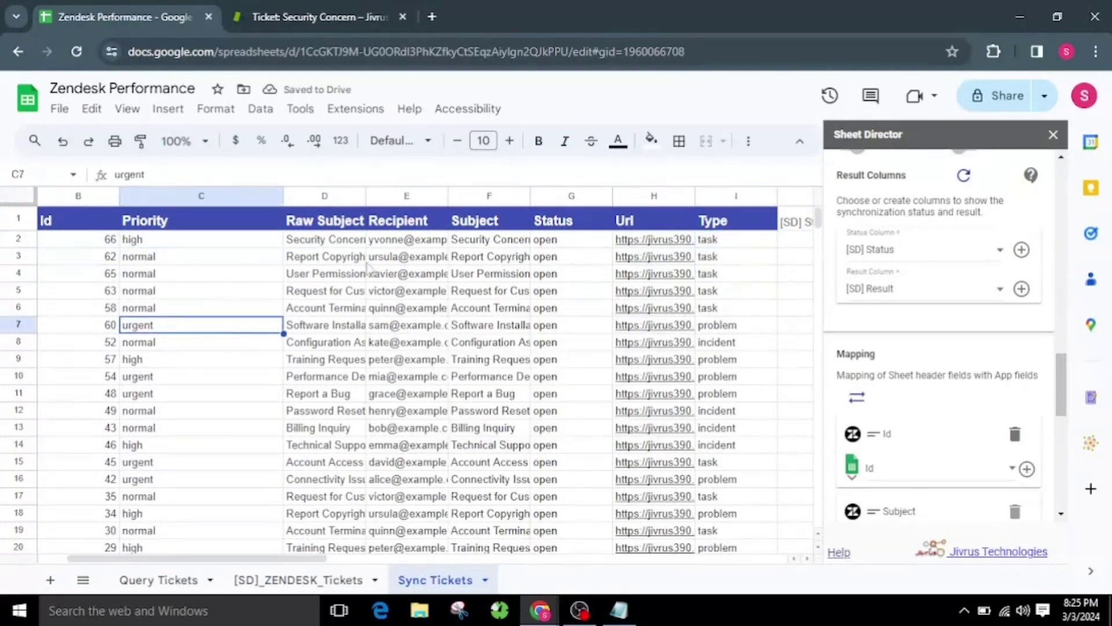
Step: Check the Security Concern ticket's current Type and Priority in Zendesk, then return to the spreadsheet
left_click(324, 240)
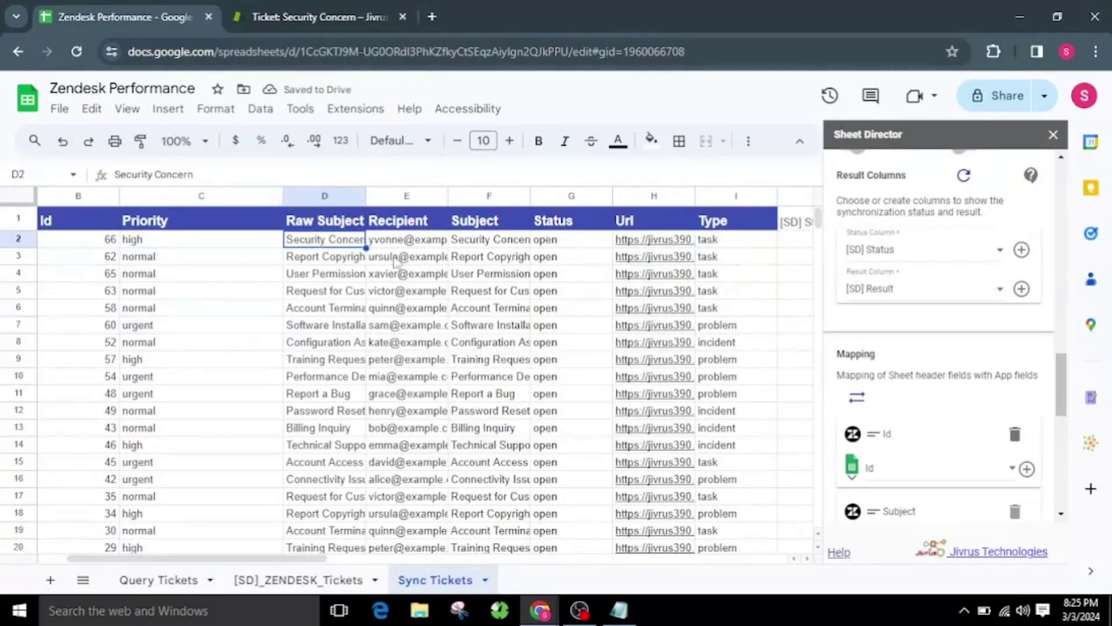
left_click(328, 17)
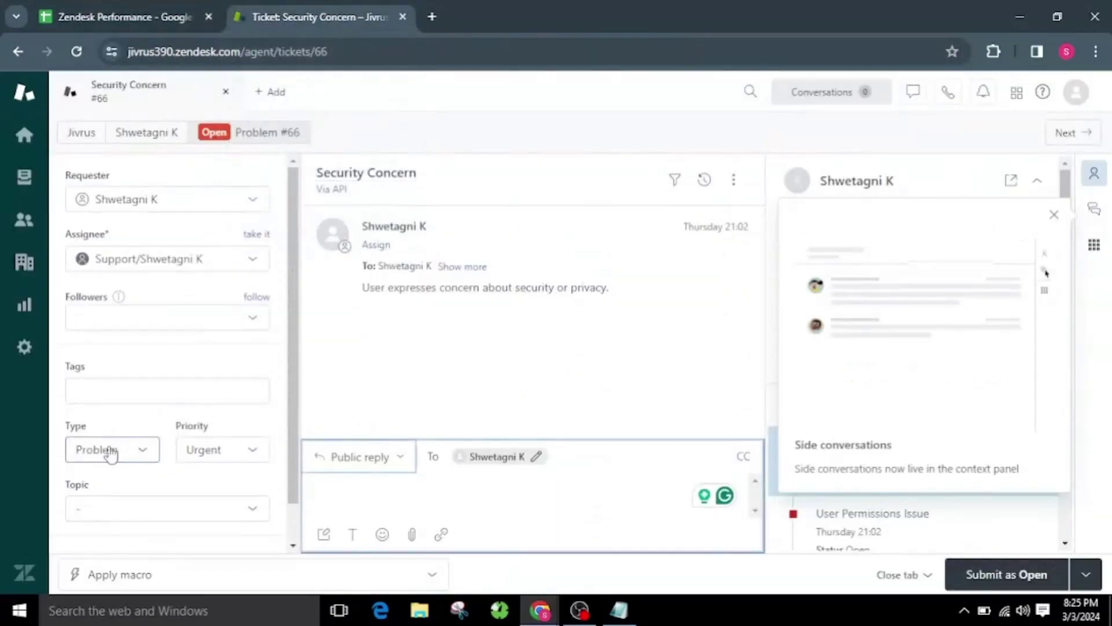
left_click(121, 8)
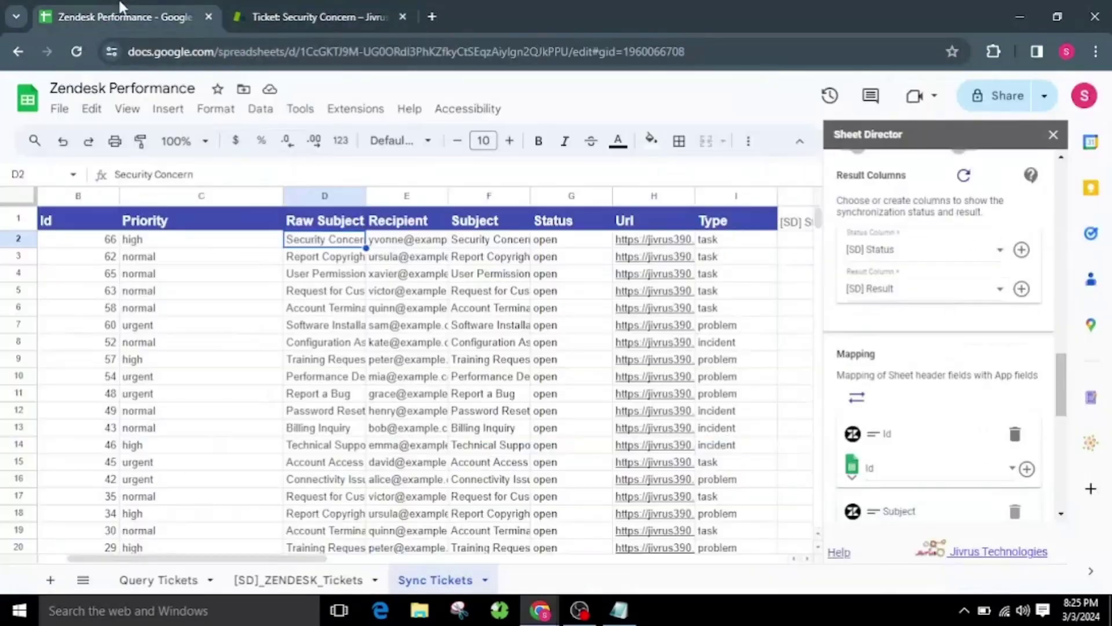
Step: Execute the sync service and confirm synchronizing the sheet records to Zendesk
left_click_drag(186, 559, 278, 567)
scroll(976, 392, "down", 9)
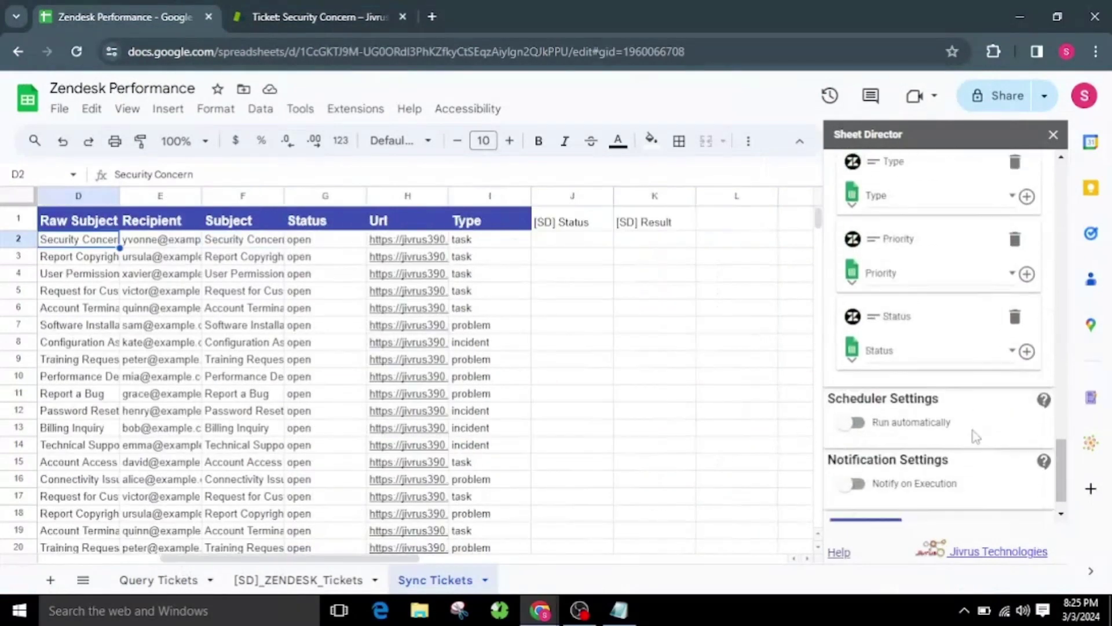
left_click(868, 497)
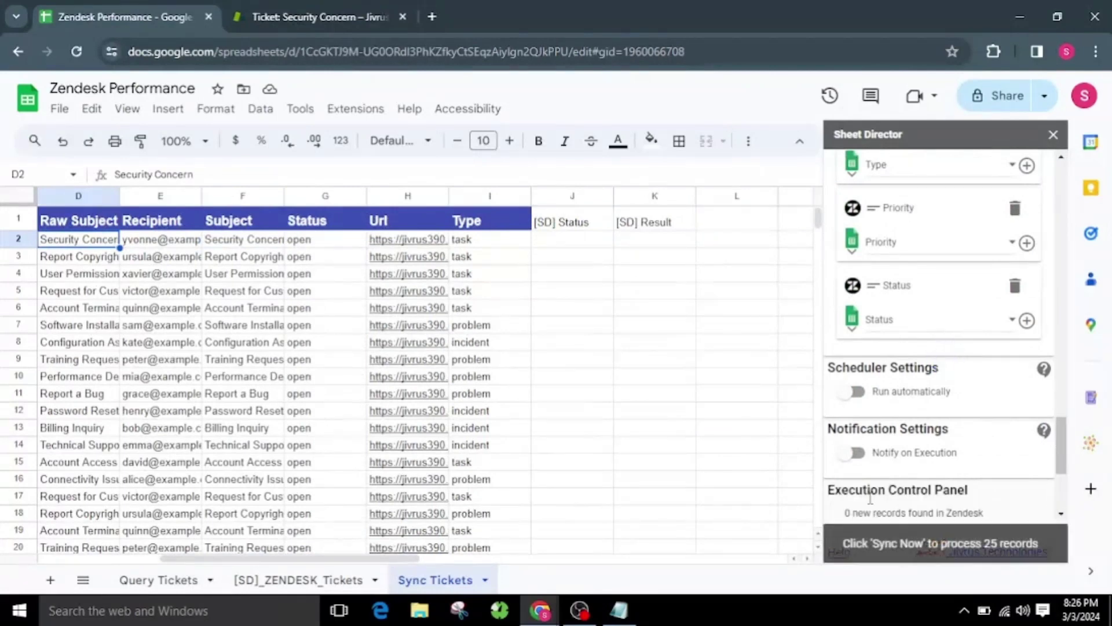
scroll(870, 497, "down", 1)
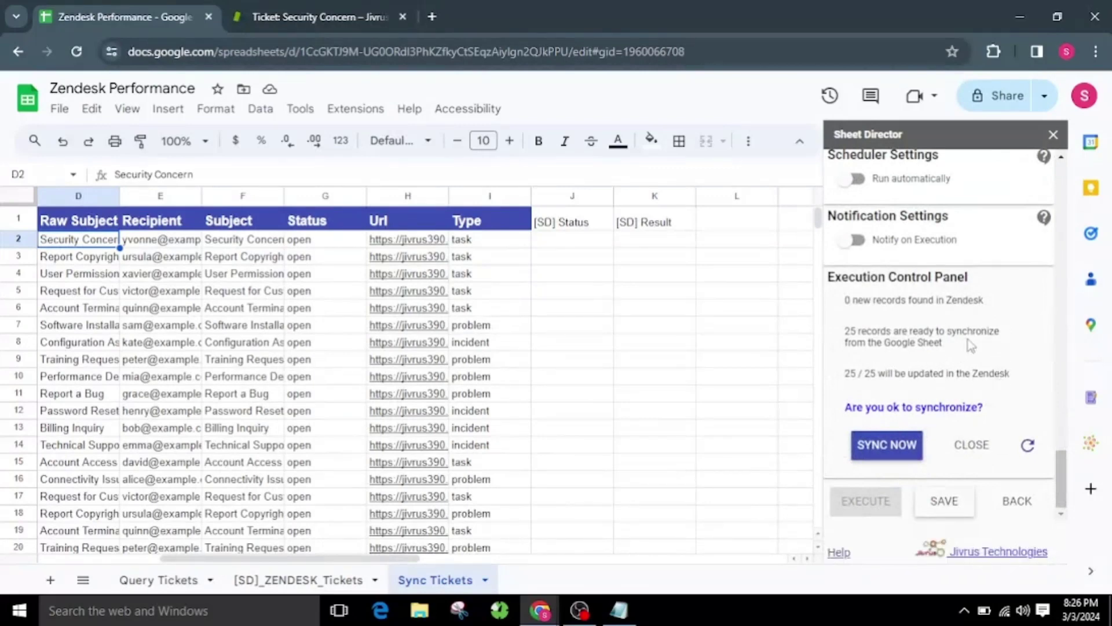
left_click(887, 446)
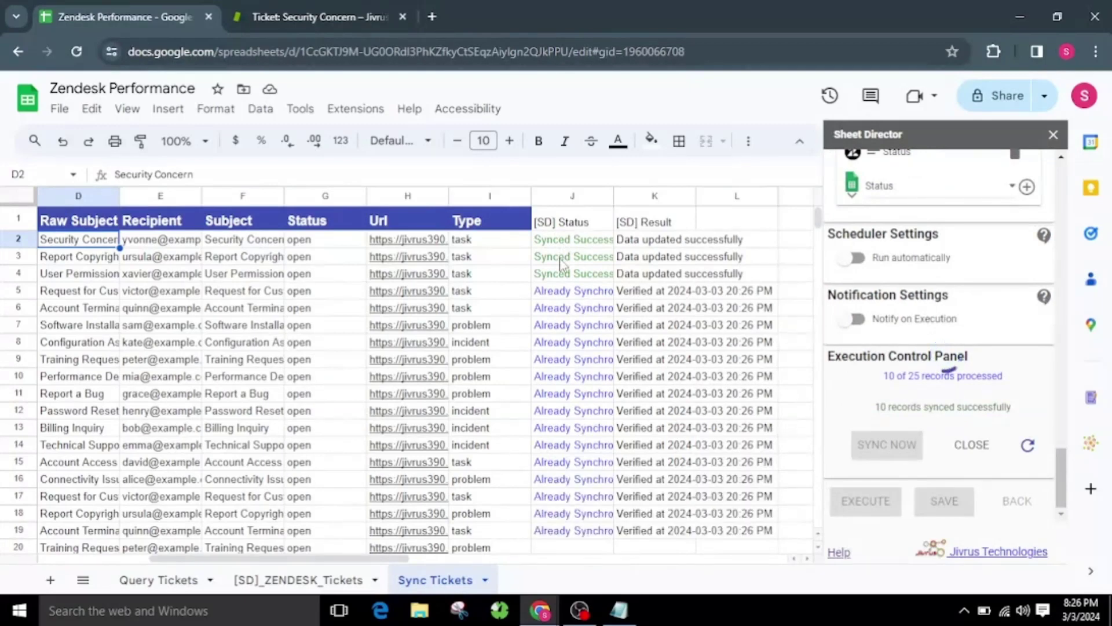
Step: Examine the synchronization status entries in the sheet and the Security Concern ticket's Type and Priority in Zendesk
left_click(570, 242)
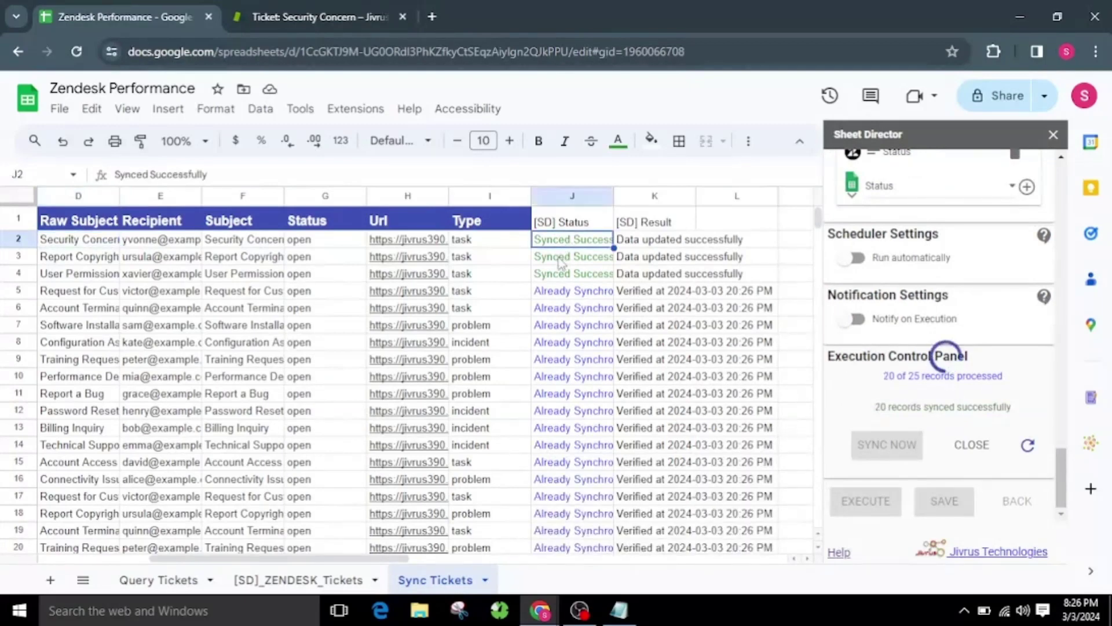
left_click(561, 296)
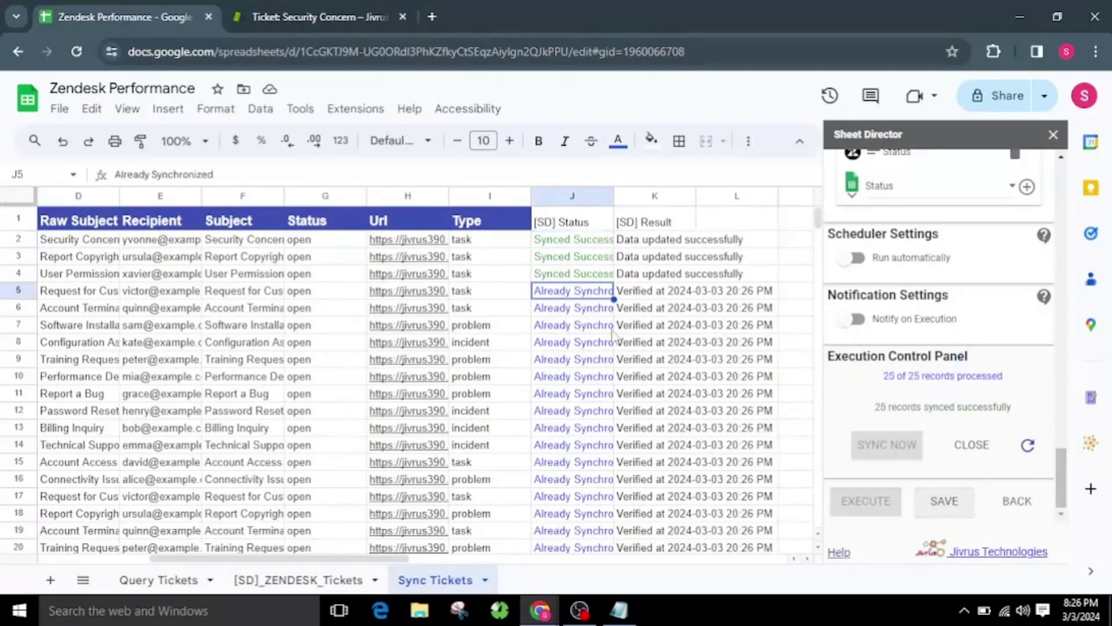
left_click(313, 11)
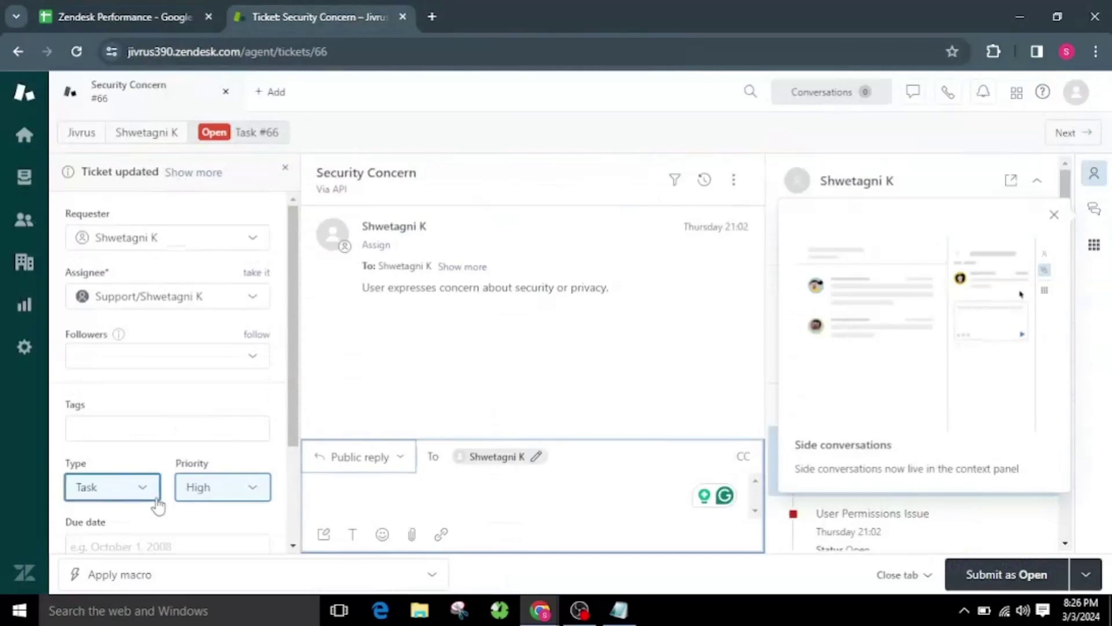
left_click(115, 8)
scroll(540, 459, "down", 4)
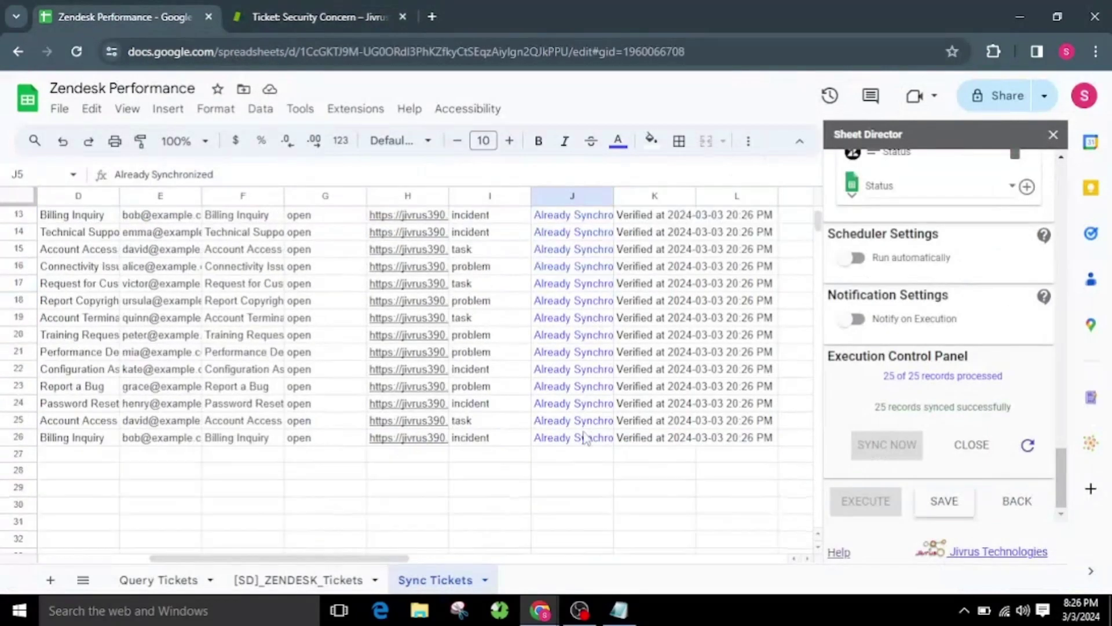
scroll(587, 436, "up", 4)
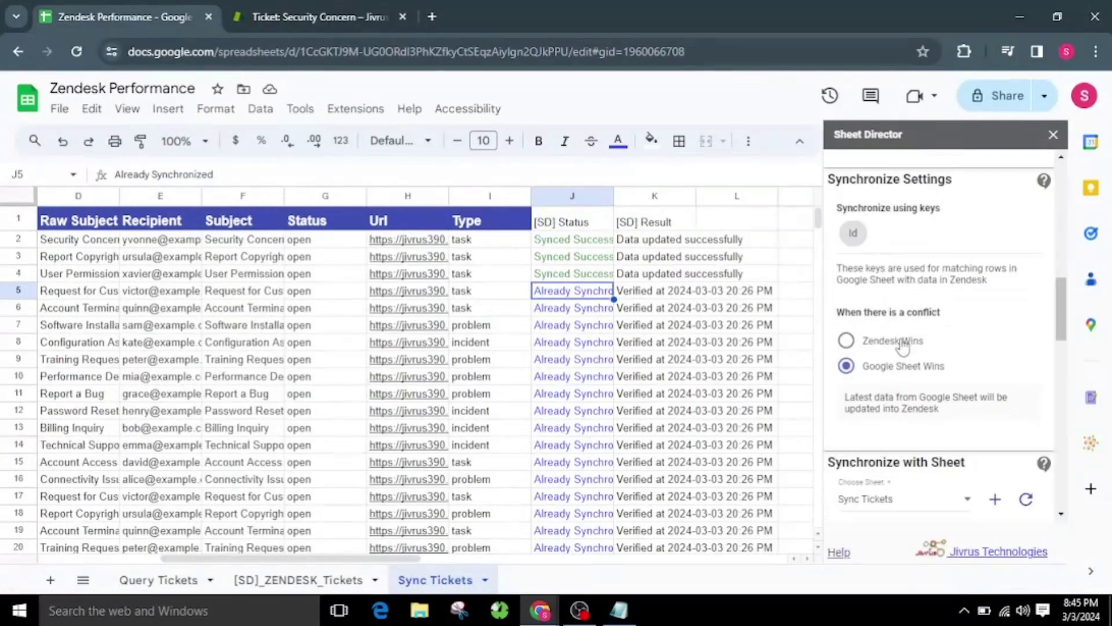
Step: Set the conflict option to Zendesk Wins and read its description
left_click(901, 343)
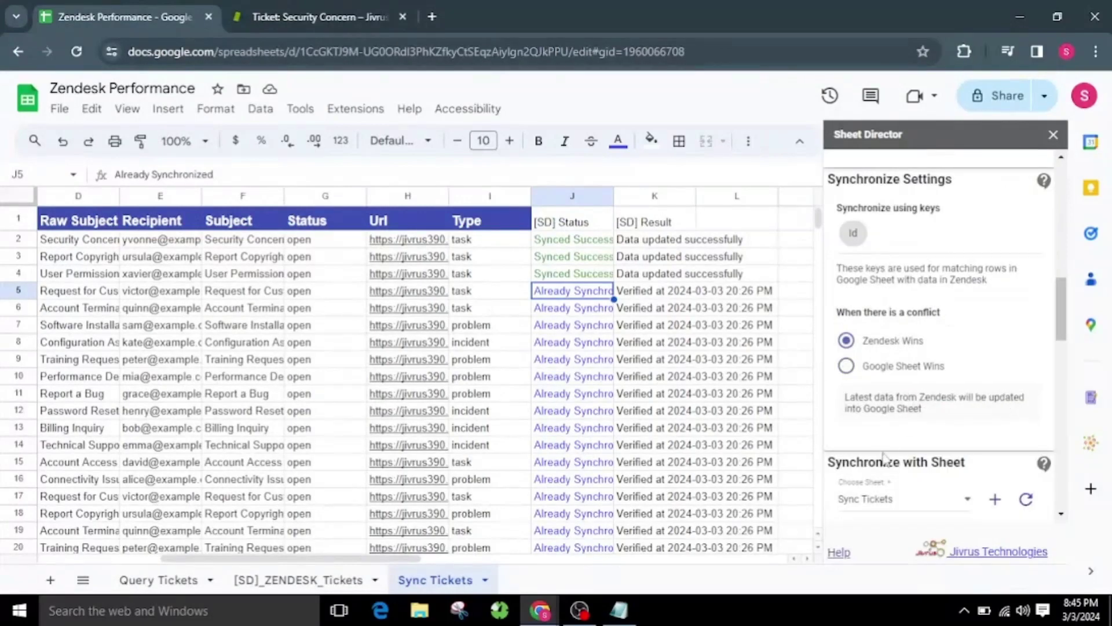
left_click_drag(842, 400, 932, 413)
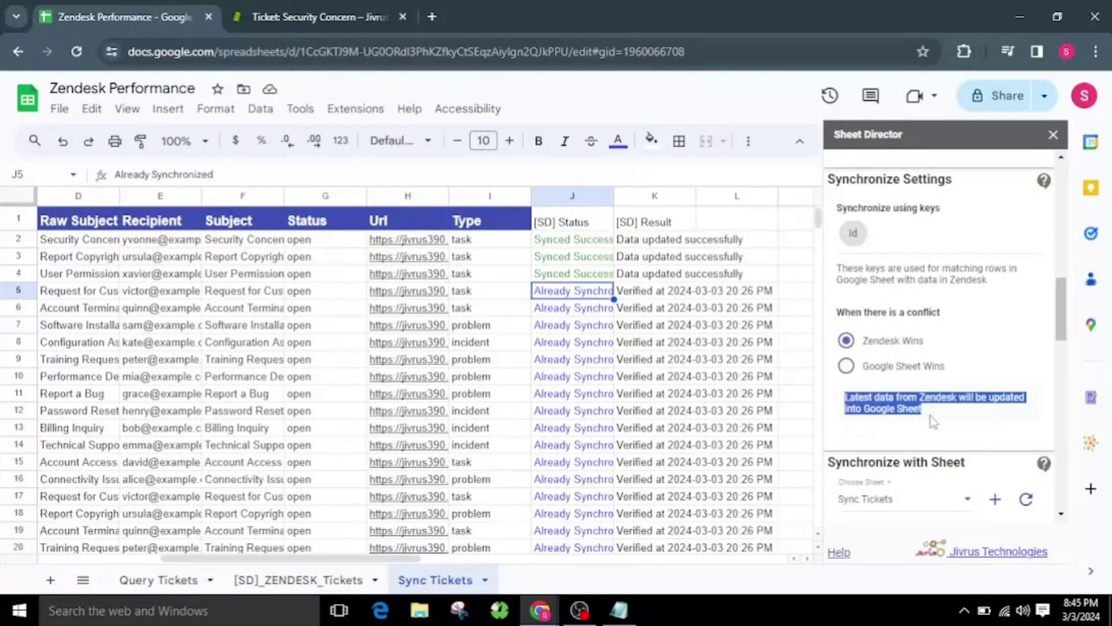
left_click(931, 417)
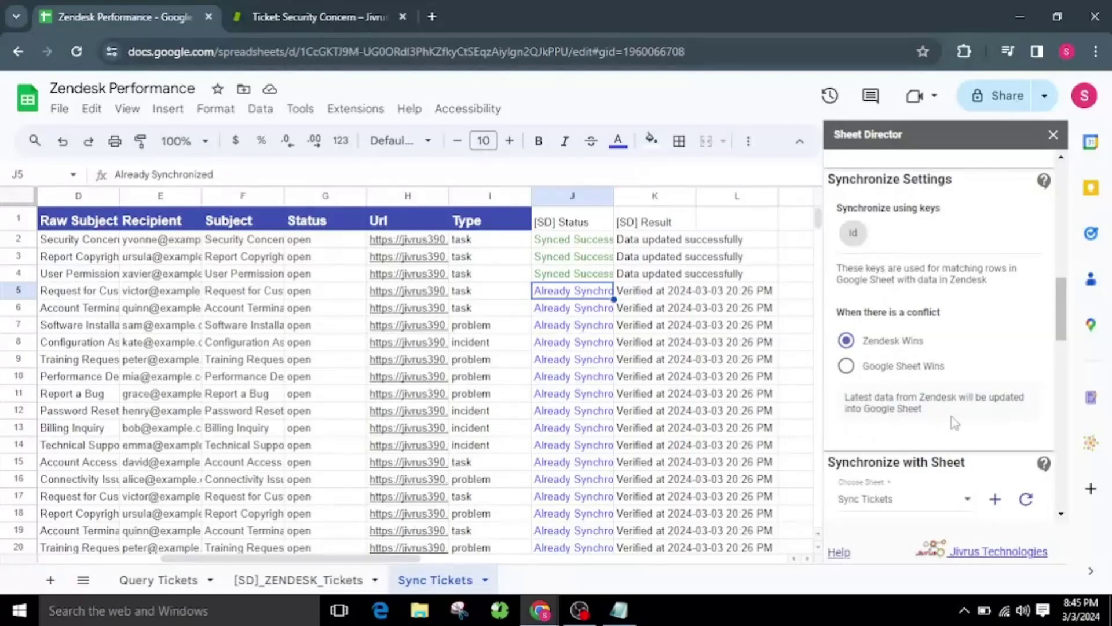
scroll(952, 416, "down", 2)
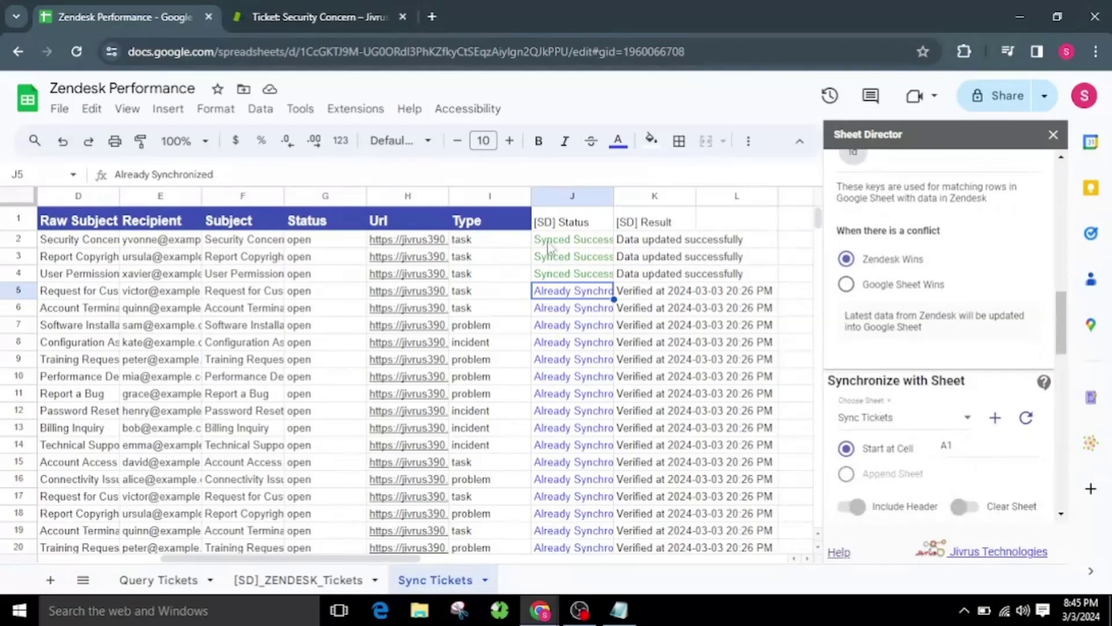
Step: Clear all entries below the [SD] Status and [SD] Result headers, keeping the headers
left_click_drag(549, 247, 717, 448)
key("Delete")
left_click(715, 444)
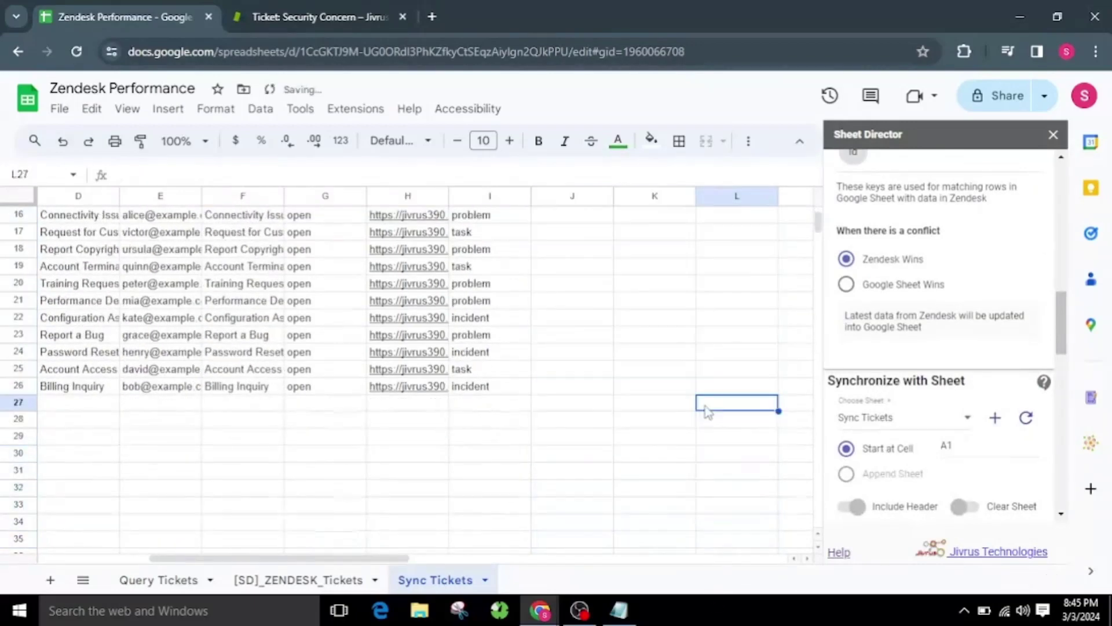
scroll(713, 445, "up", 5)
left_click_drag(278, 558, 238, 558)
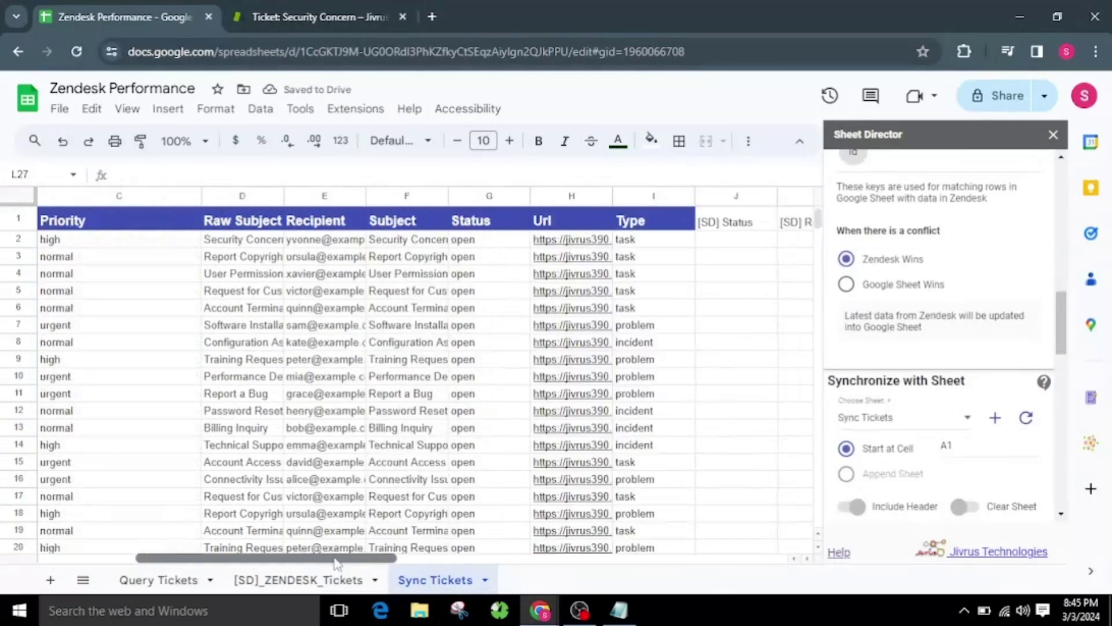
Step: Change the Subject of the ticket in row 2 to Product Query and its Status to pending
left_click(242, 239)
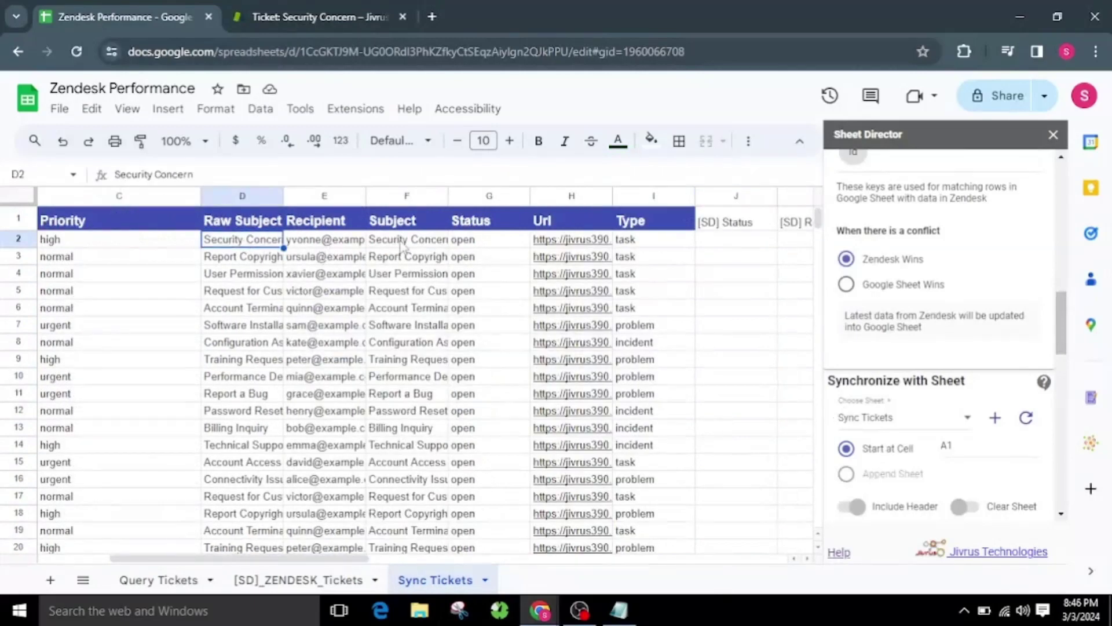
left_click(405, 239)
key("F2")
key("ctrl+a")
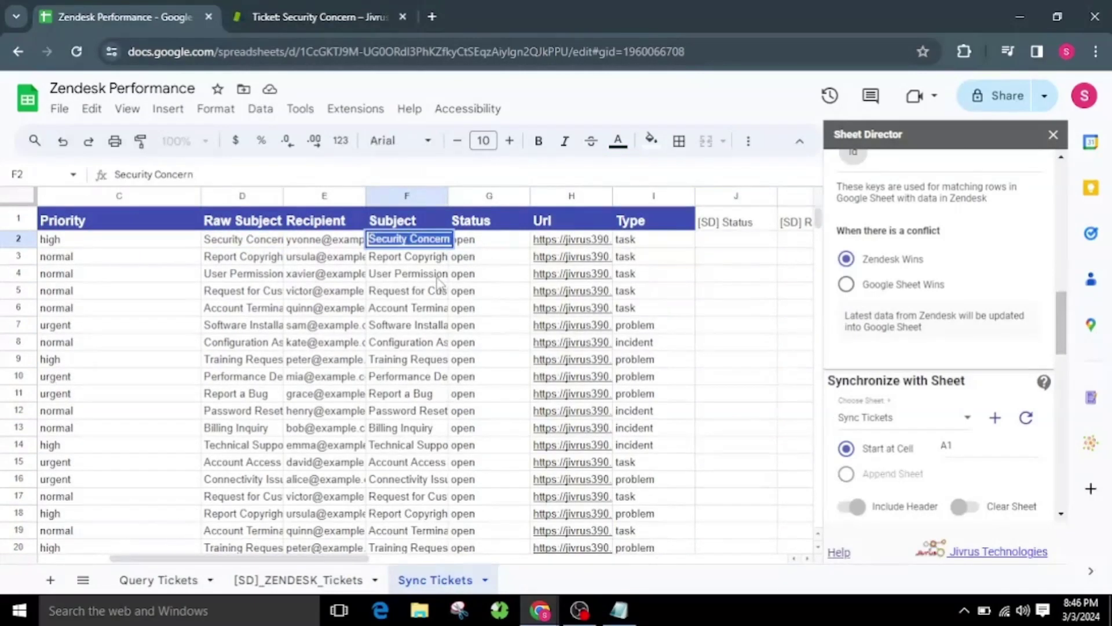
type("Product Query")
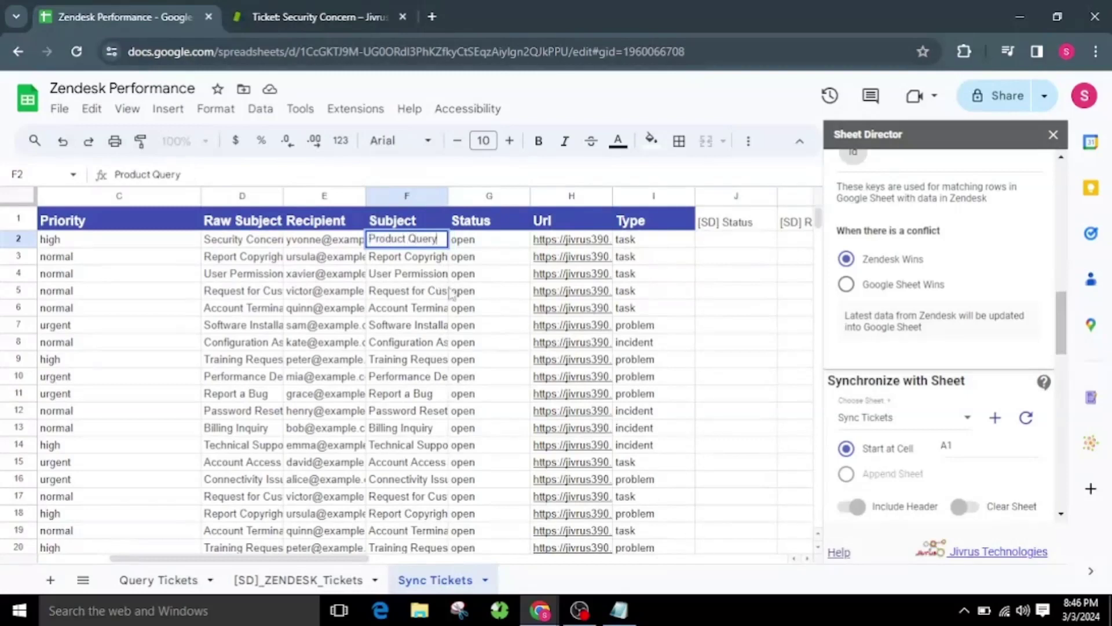
key("Tab")
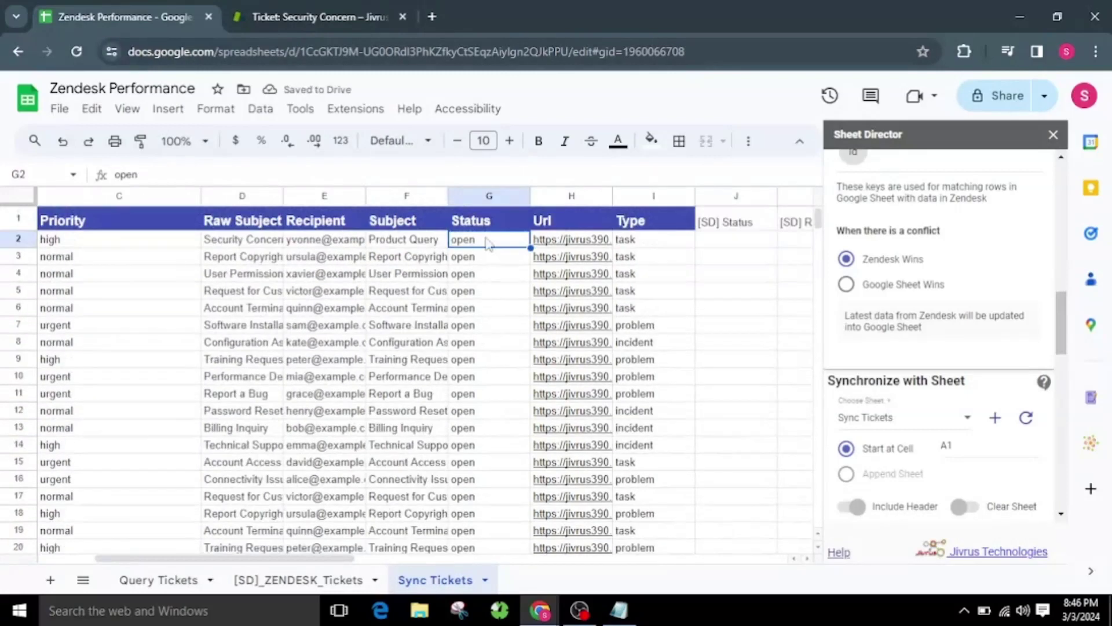
key("F2")
key("ctrl+a")
type("pending")
key("Return")
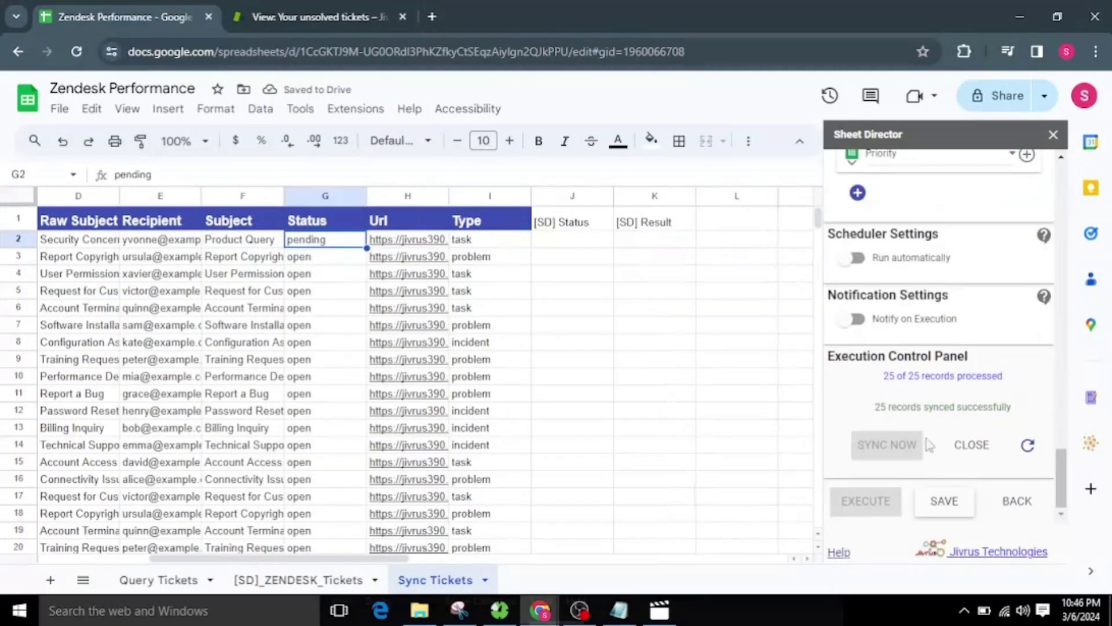
Step: Execute the sync service under Zendesk Wins, confirm the synchronization of the Sync Tickets records, and review the [SD] Status and [SD] Result entries
left_click(959, 444)
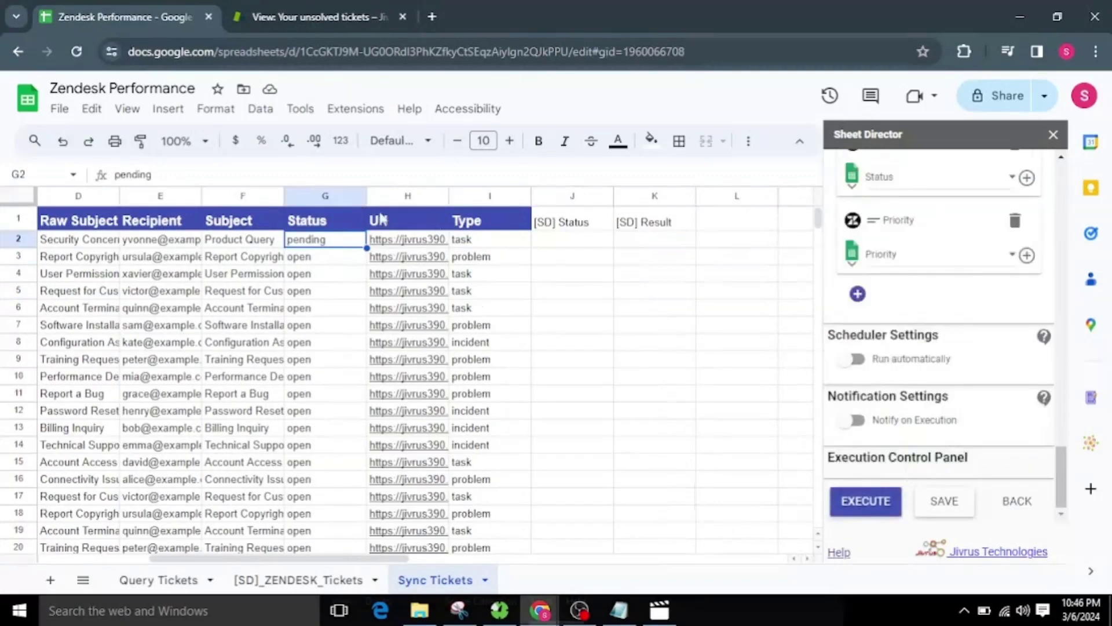
left_click(264, 244)
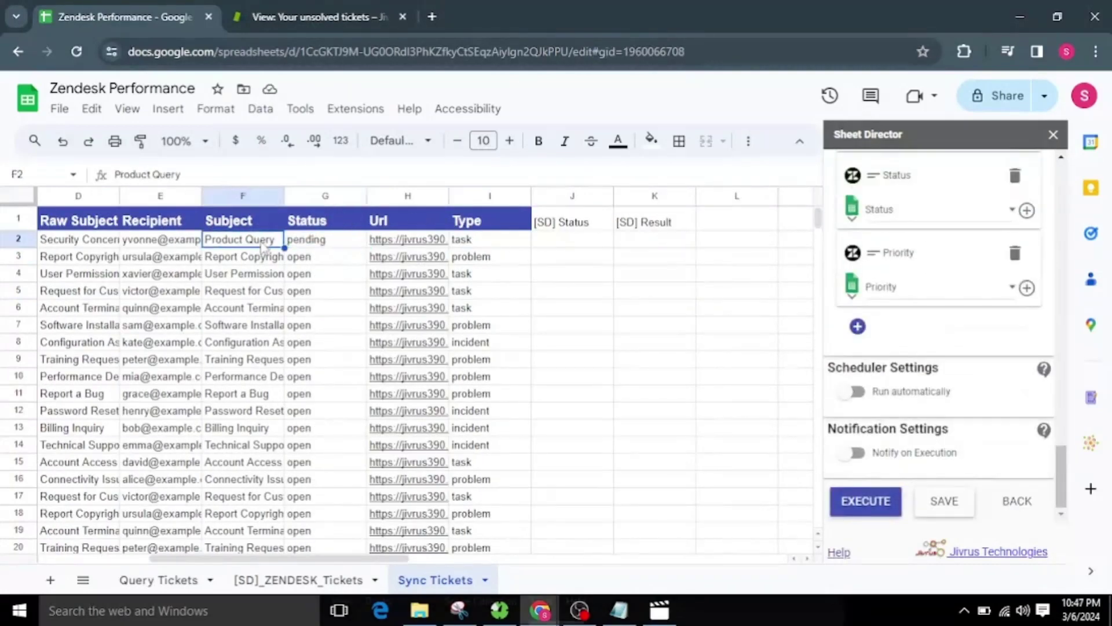
left_click(316, 243)
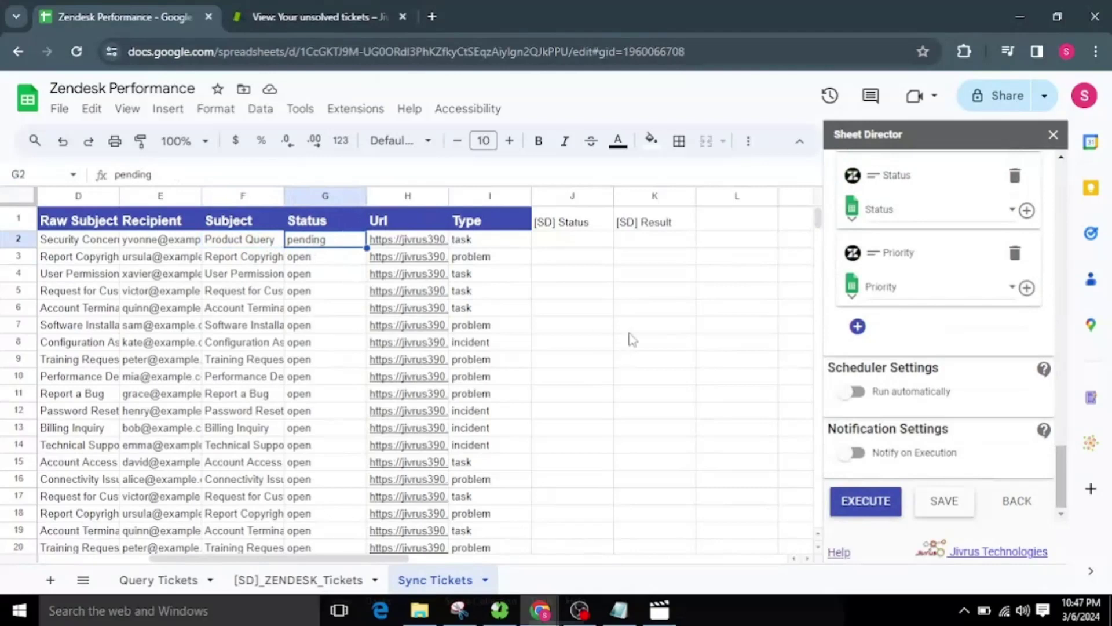
left_click(851, 501)
left_click(852, 503)
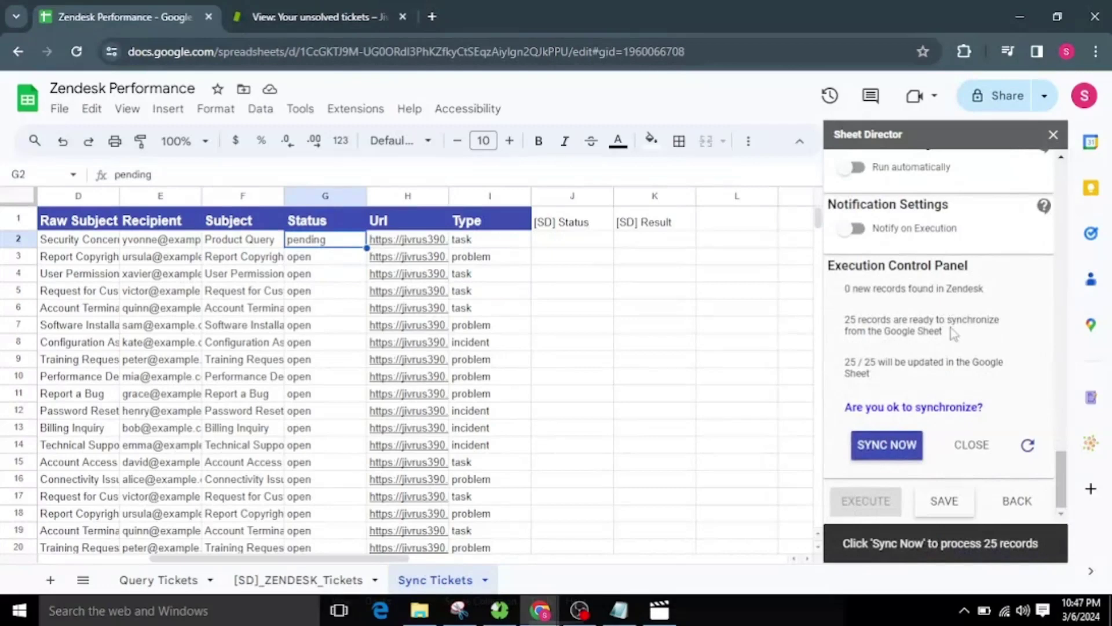
left_click(896, 458)
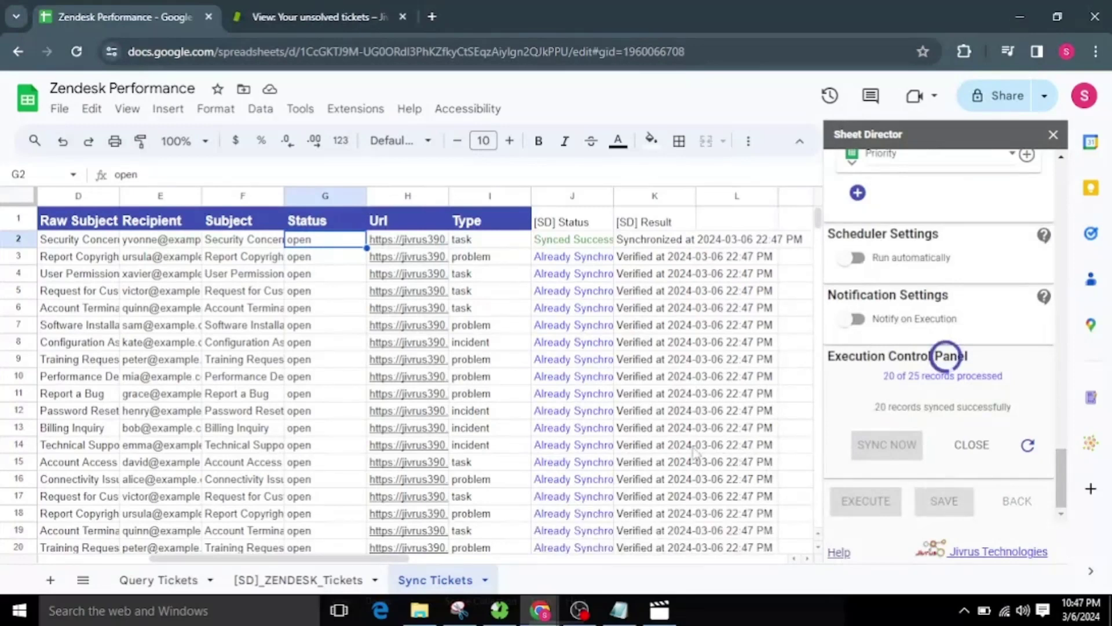
scroll(694, 455, "down", 1)
scroll(694, 454, "down", 1)
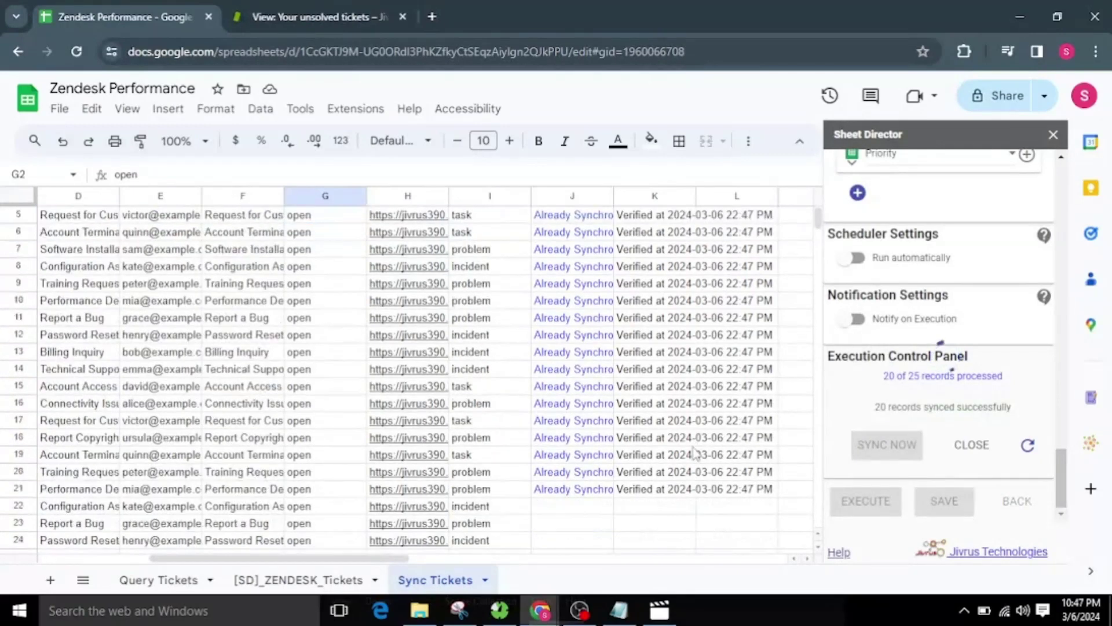
scroll(694, 454, "down", 2)
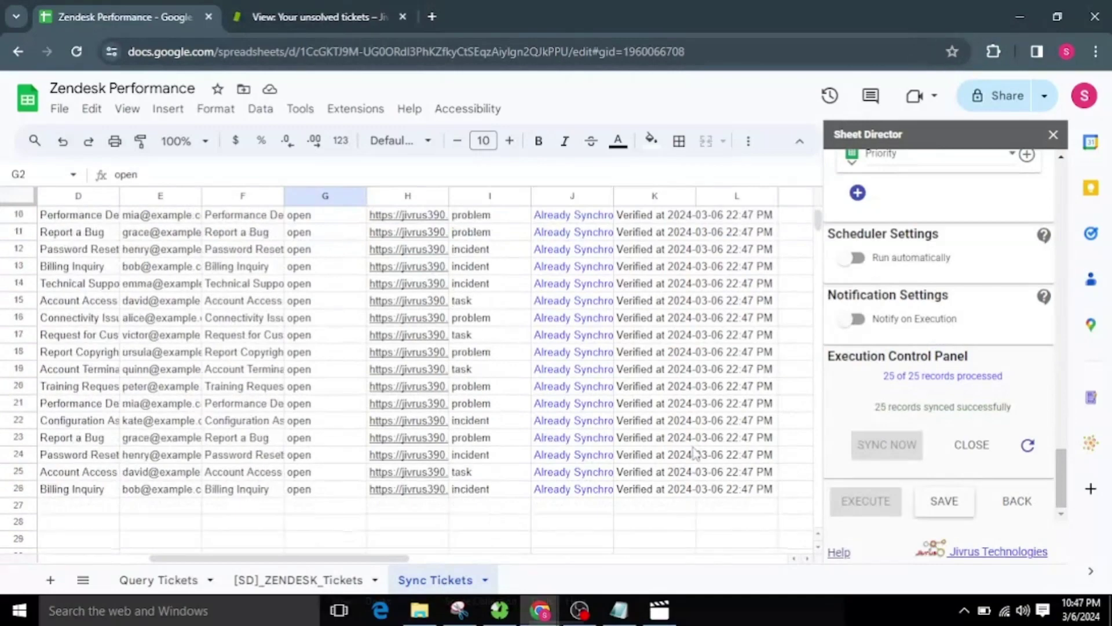
scroll(694, 454, "up", 3)
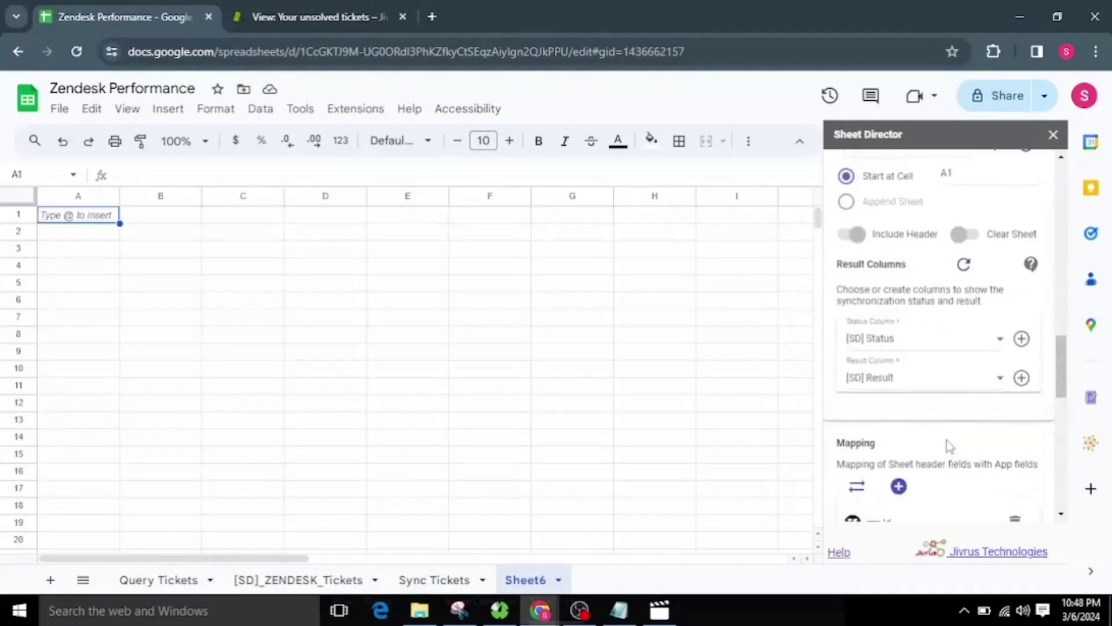
Step: Set the synchronization to start at cell B5, refresh the list of sheets, and choose Sheet6 as the target sheet
scroll(948, 446, "up", 3)
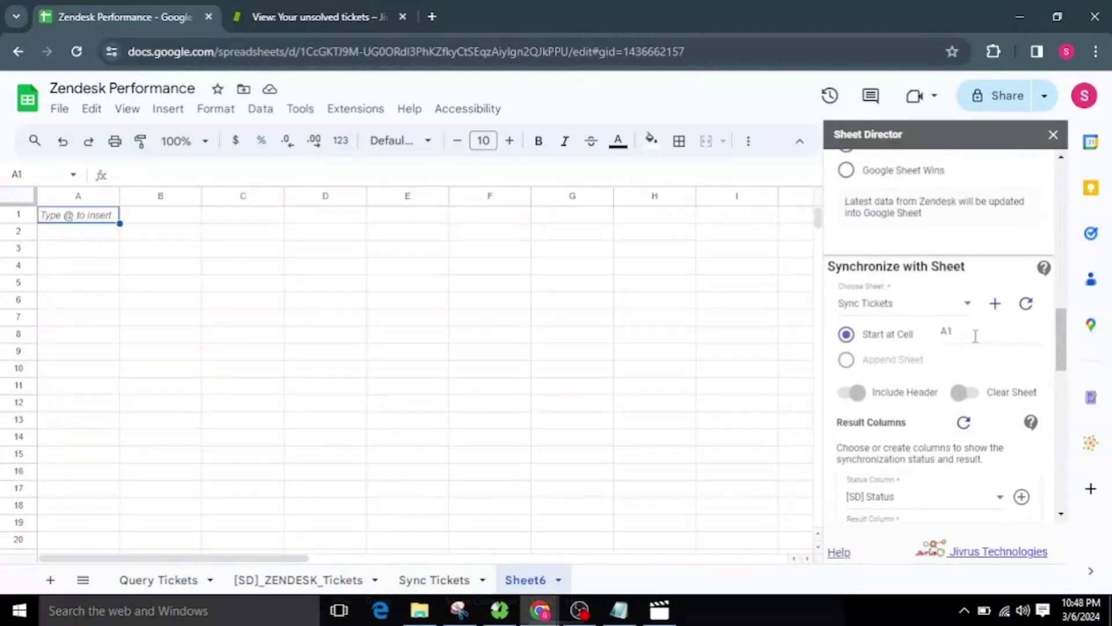
left_click(978, 333)
left_click_drag(971, 337, 922, 346)
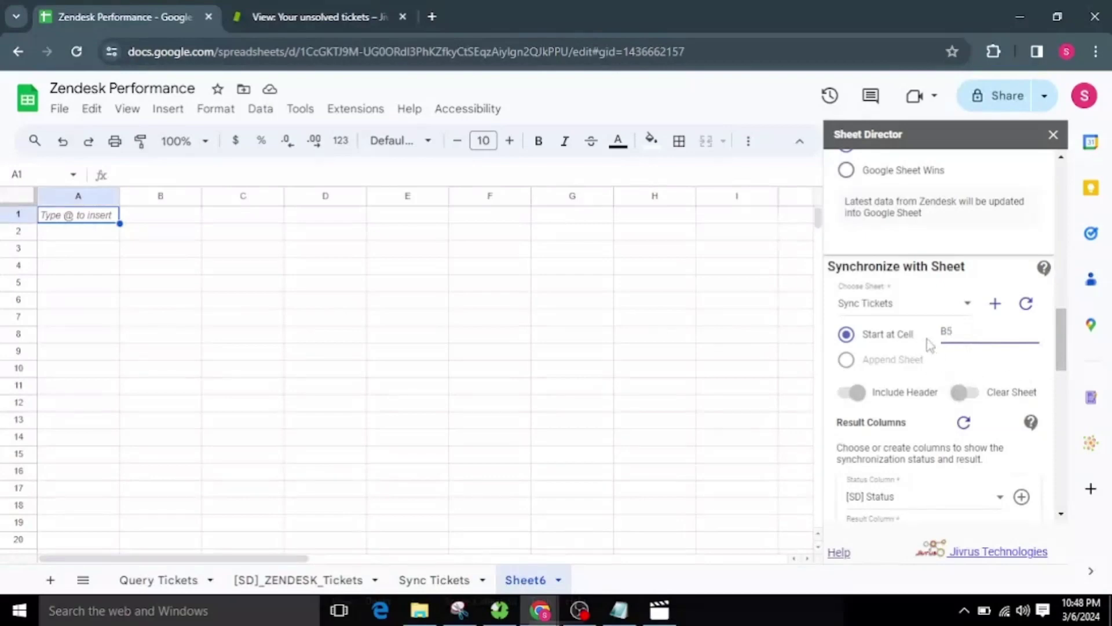
left_click(925, 310)
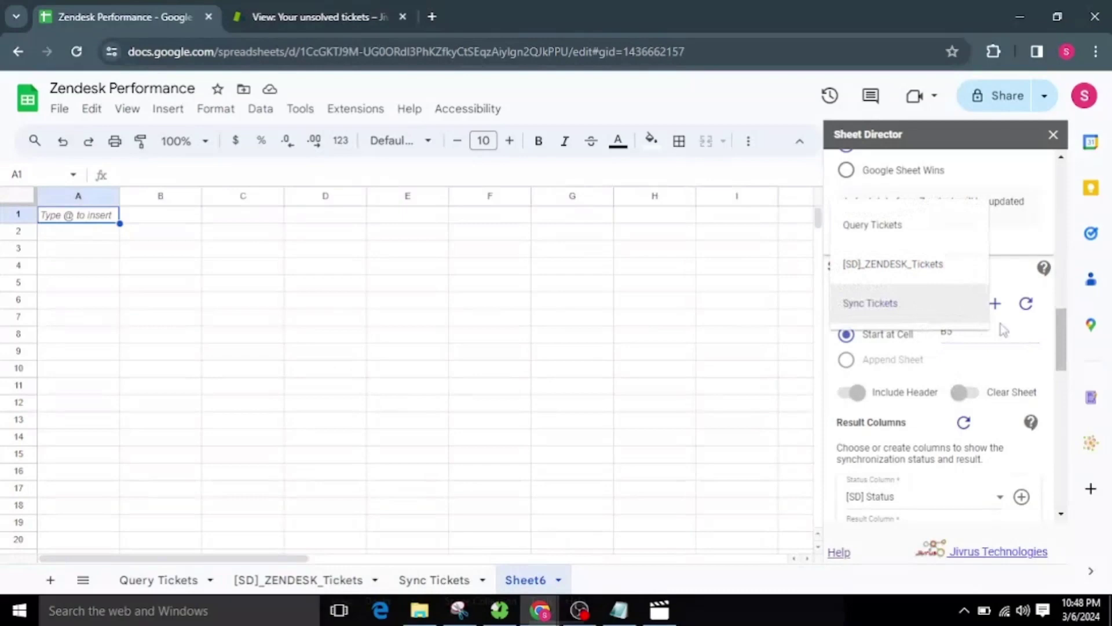
left_click(1026, 314)
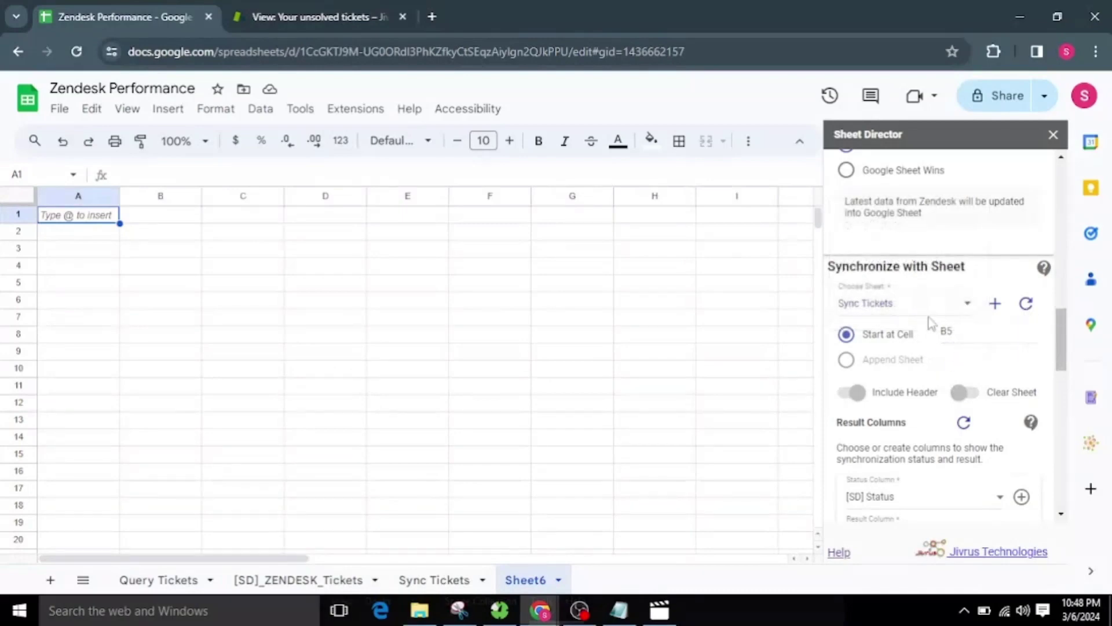
left_click(906, 310)
left_click(938, 347)
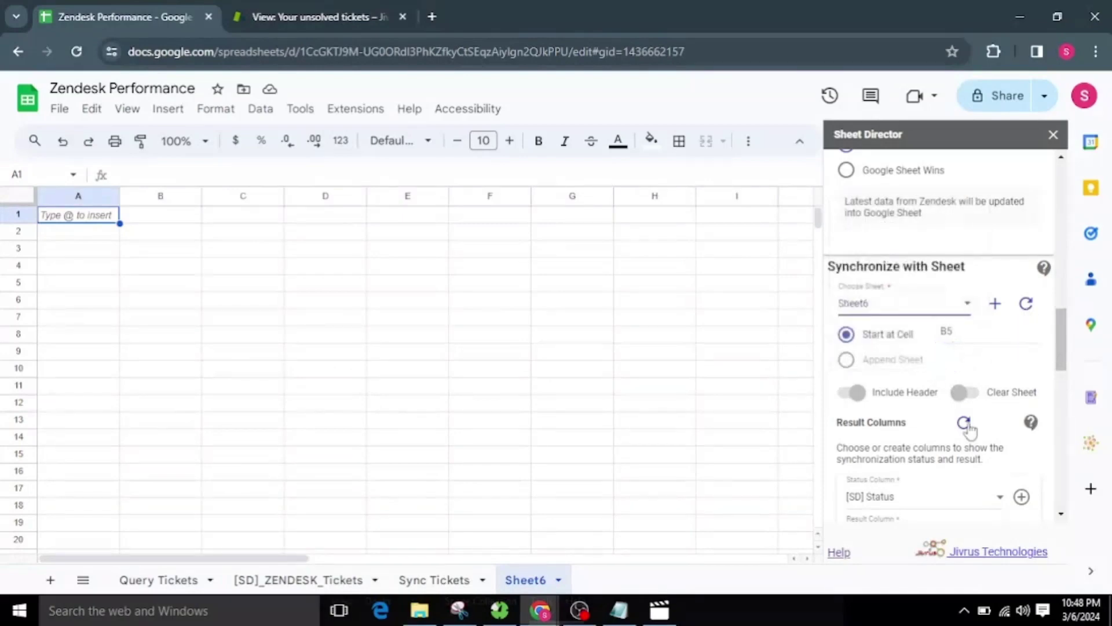
Step: Execute the sync service and get the Zendesk ticket records into the empty Sheet6
scroll(968, 422, "down", 10)
left_click(888, 507)
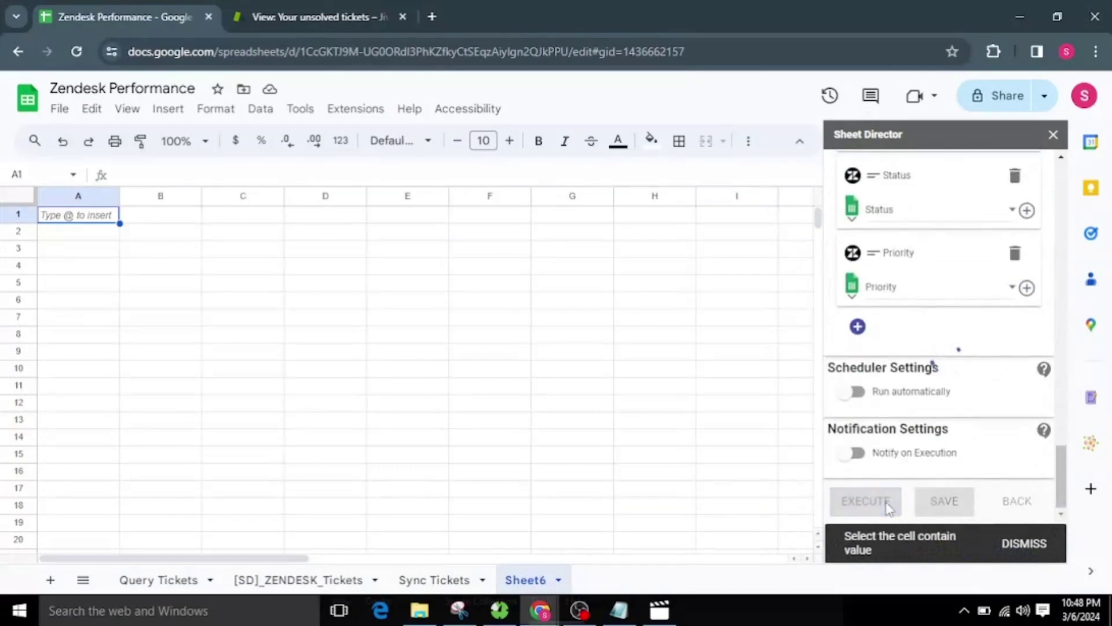
left_click(951, 504)
left_click(1022, 543)
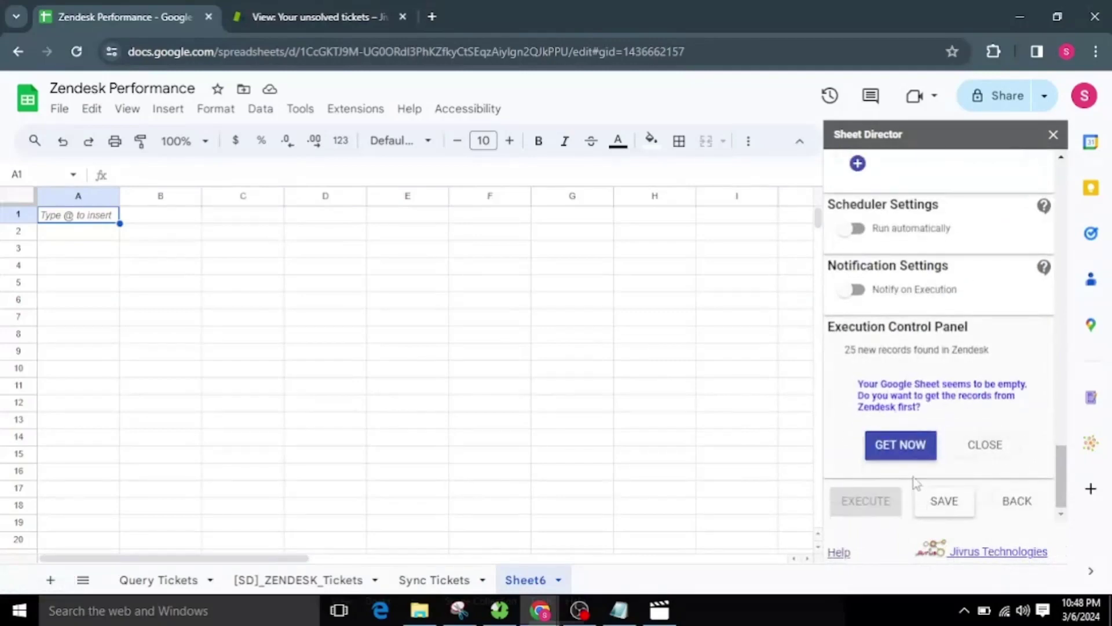
left_click(912, 449)
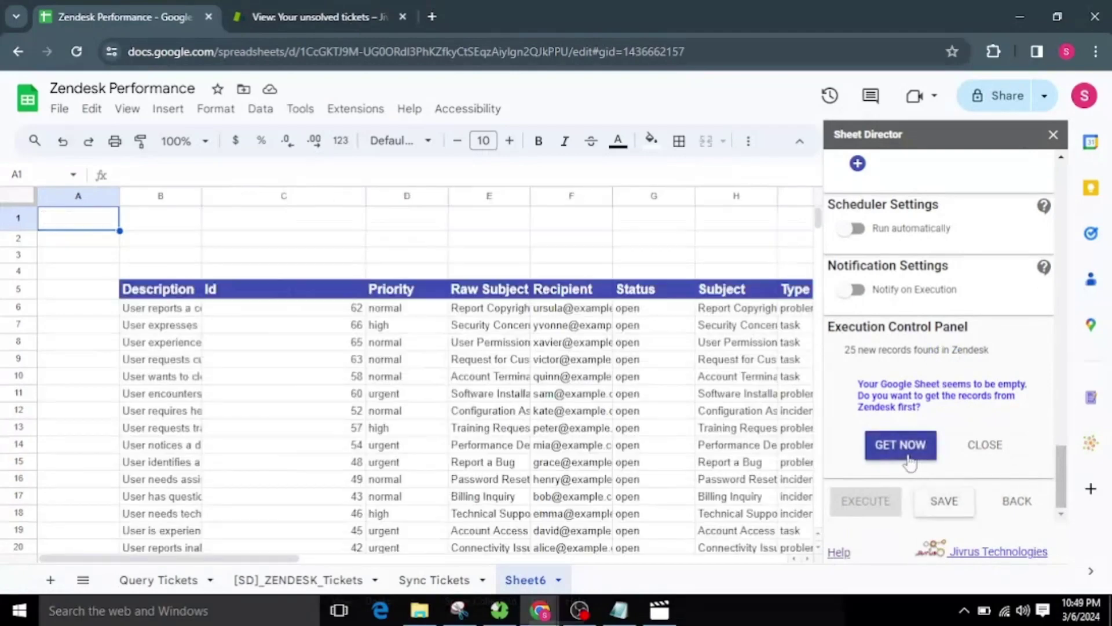
Step: Create the [SD] Status and [SD] Result columns in Sheet6 as the synchronization's result columns
left_click_drag(276, 558, 469, 581)
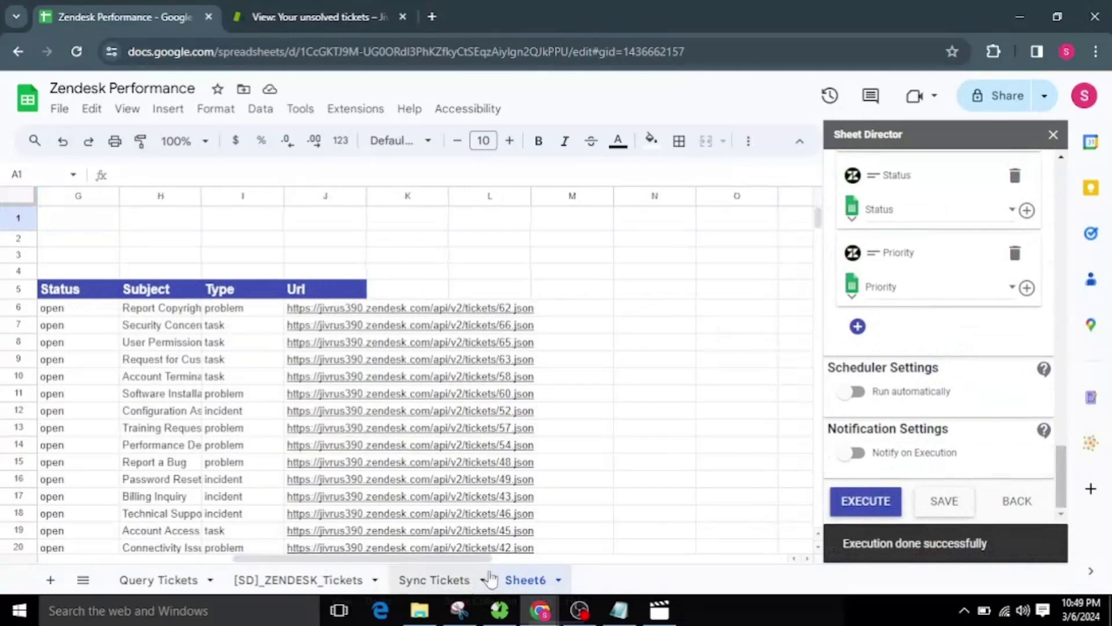
scroll(928, 380, "up", 4)
scroll(929, 379, "up", 5)
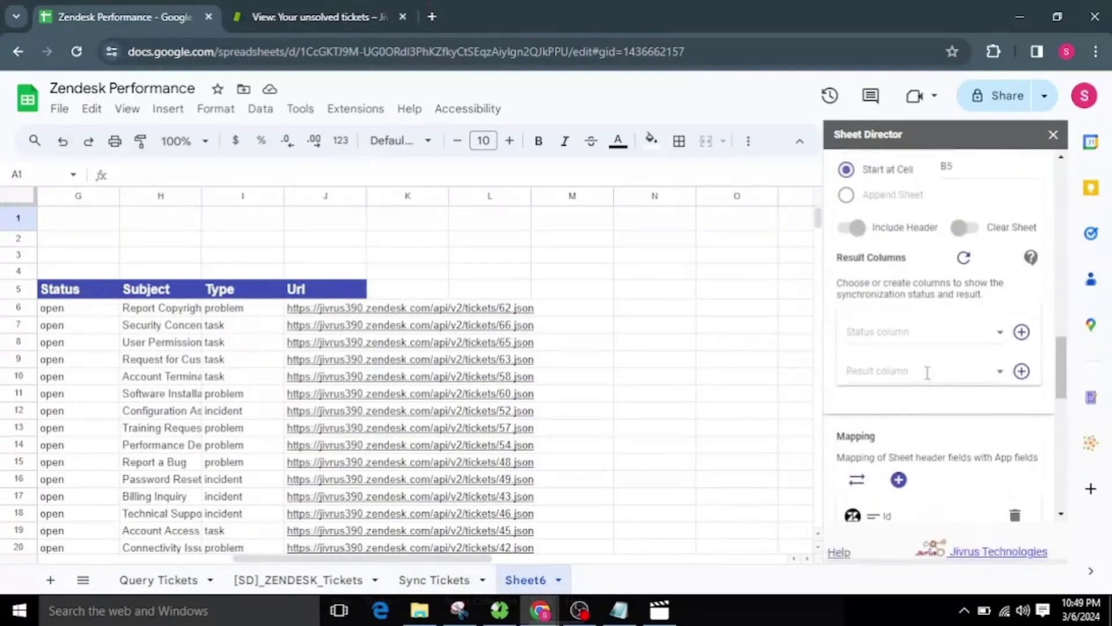
left_click(1021, 373)
left_click(1021, 373)
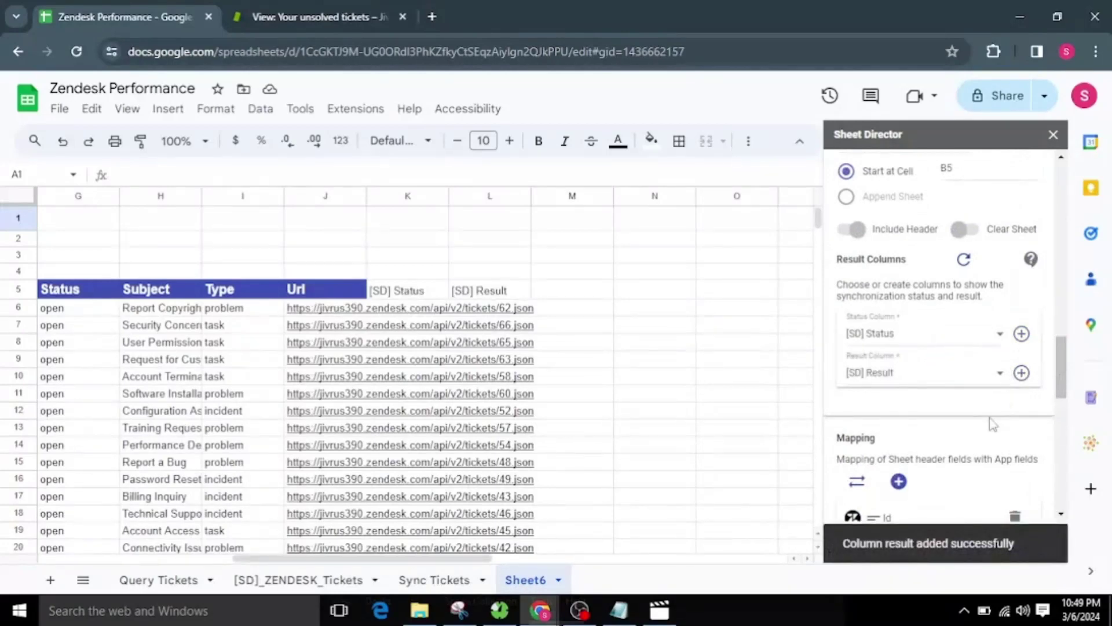
Step: Execute the sync service again, confirm synchronizing the Sheet6 records, and review their synchronization status entries
scroll(980, 359, "down", 10)
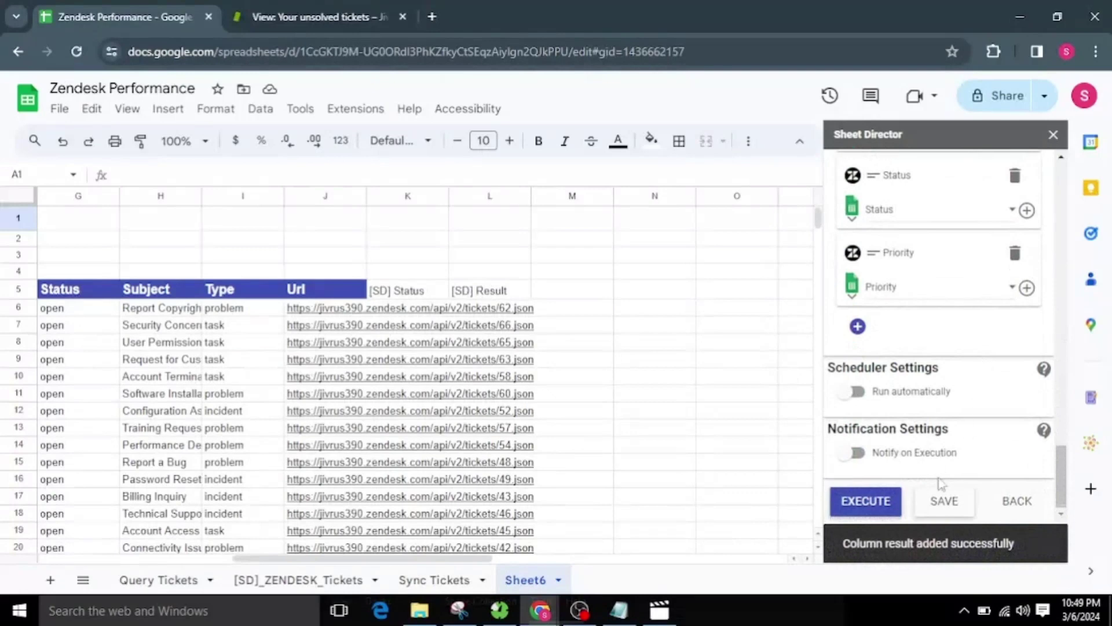
left_click(877, 511)
left_click(878, 511)
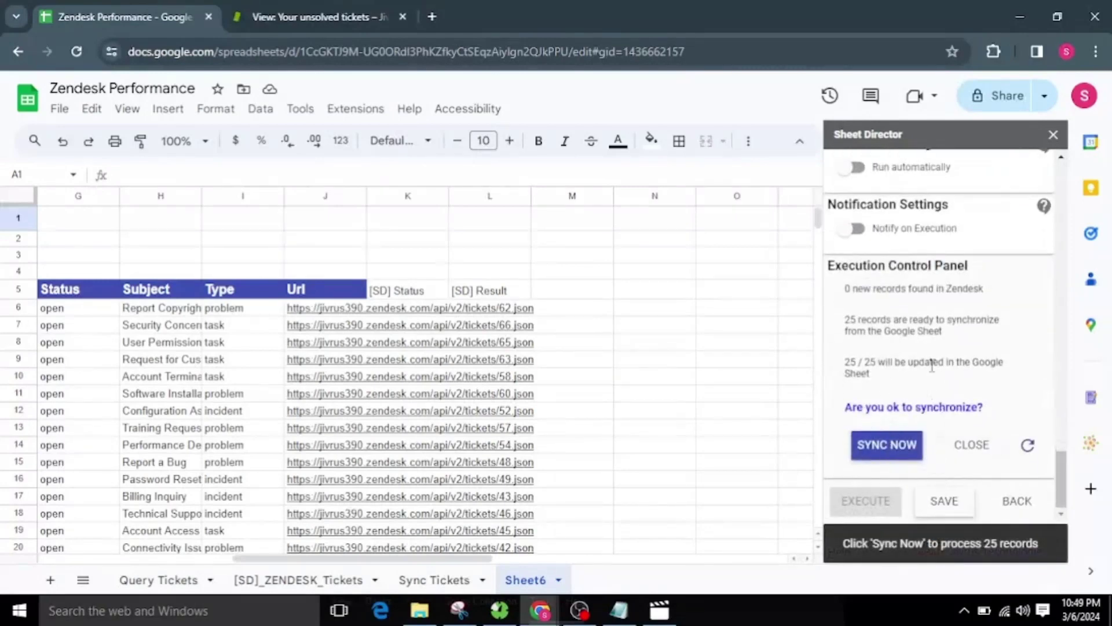
left_click(899, 453)
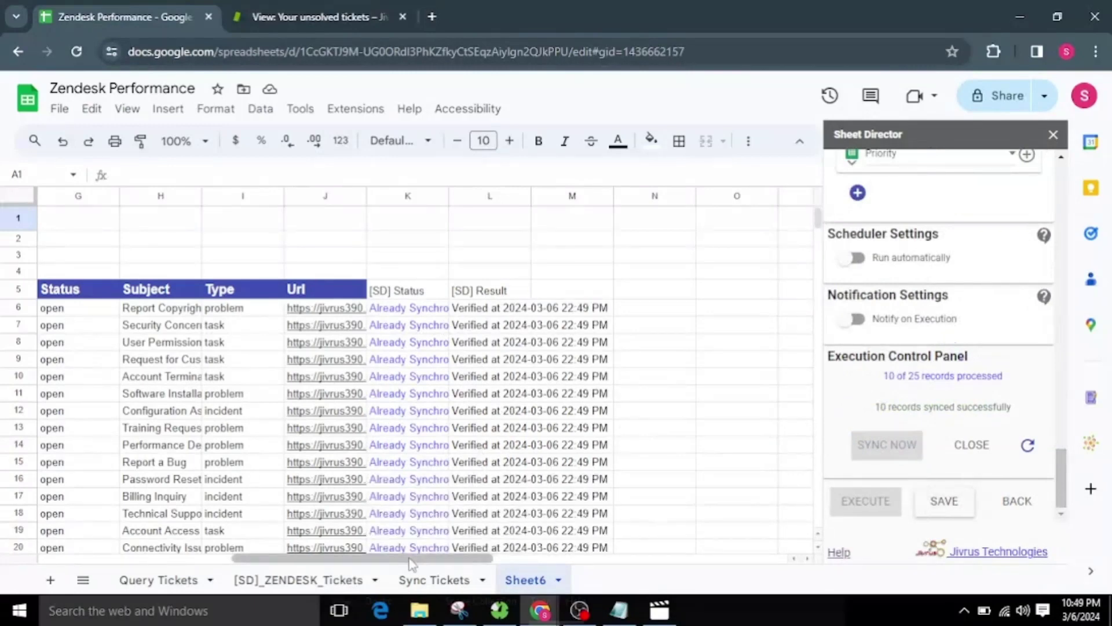
mouse_move(409, 562)
left_mouse_down()
mouse_move(218, 565)
mouse_move(443, 581)
mouse_move(412, 581)
left_mouse_up()
scroll(497, 446, "down", 2)
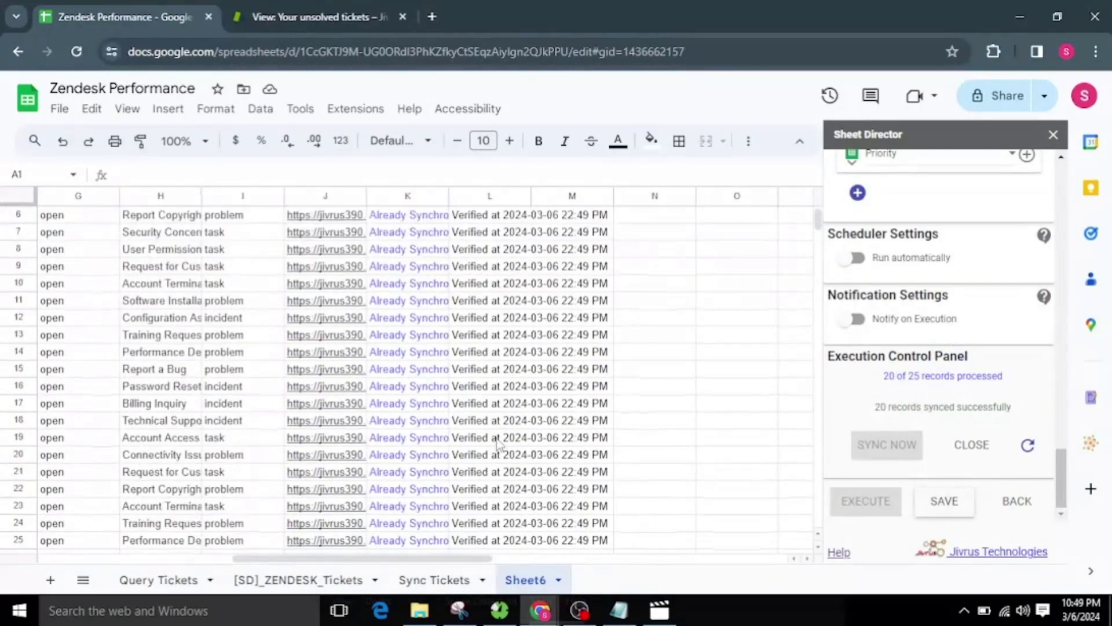
scroll(497, 446, "down", 2)
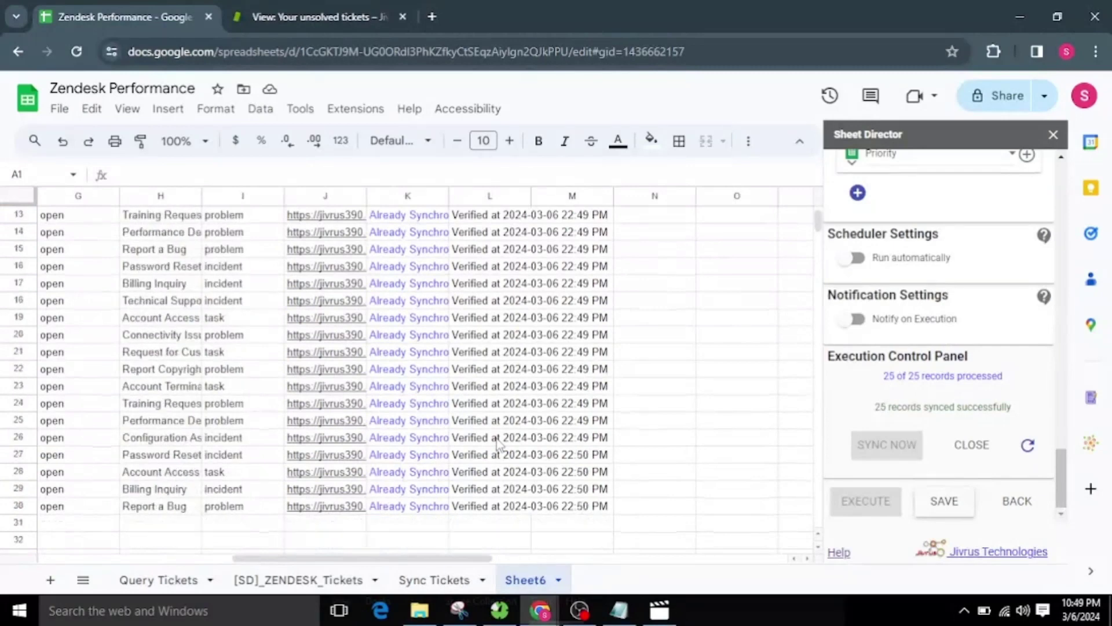
scroll(497, 446, "up", 4)
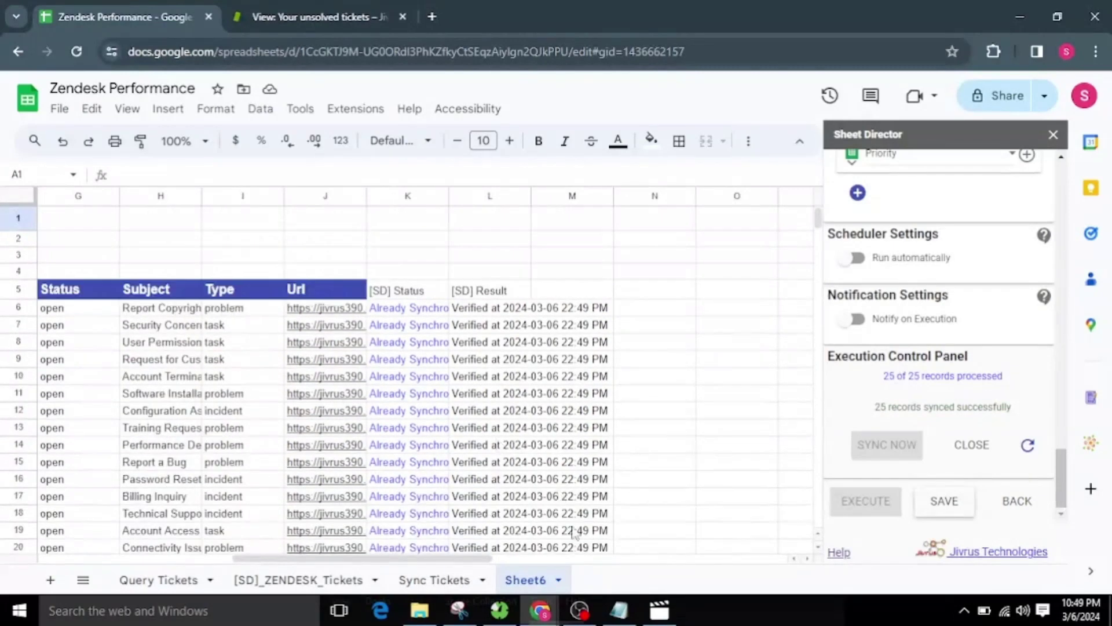